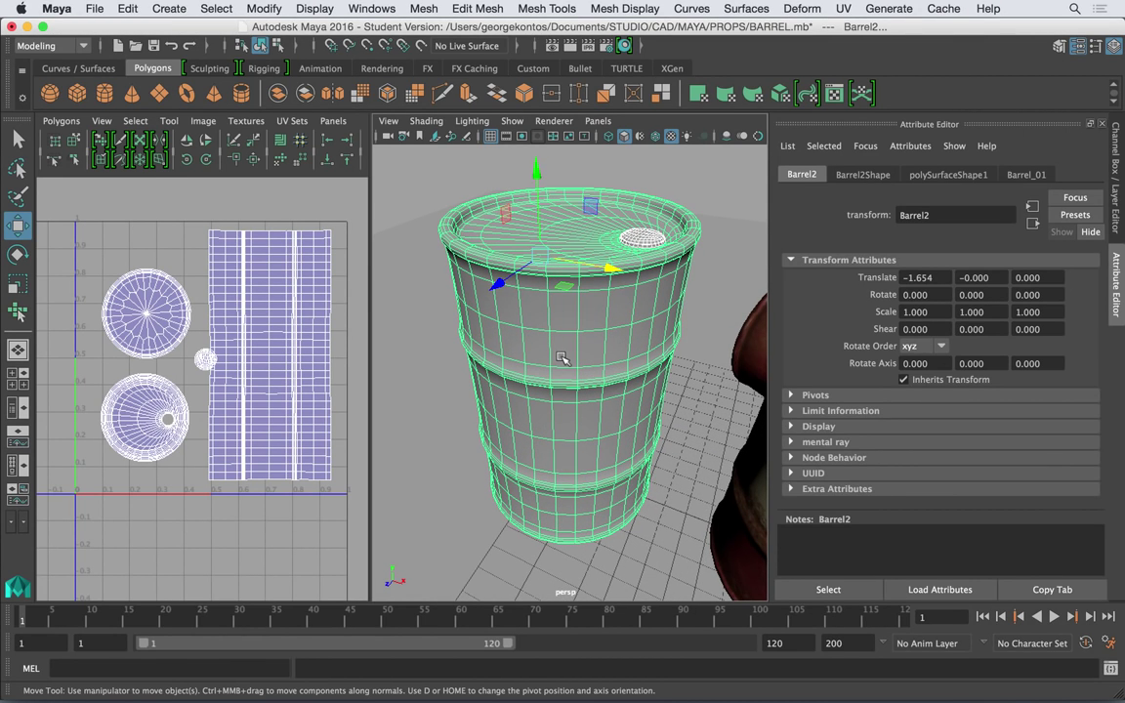
Step: Select the barrel body together with the small lid on its top
click(660, 236)
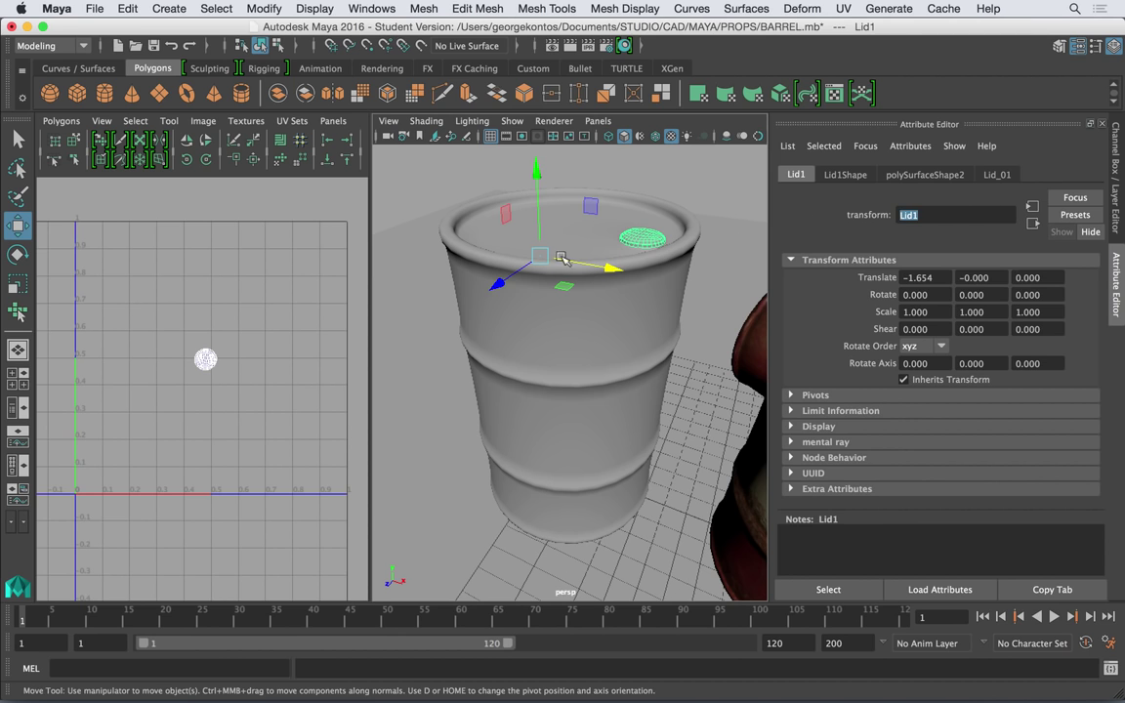
click(426, 179)
click(555, 228)
shift+click(650, 237)
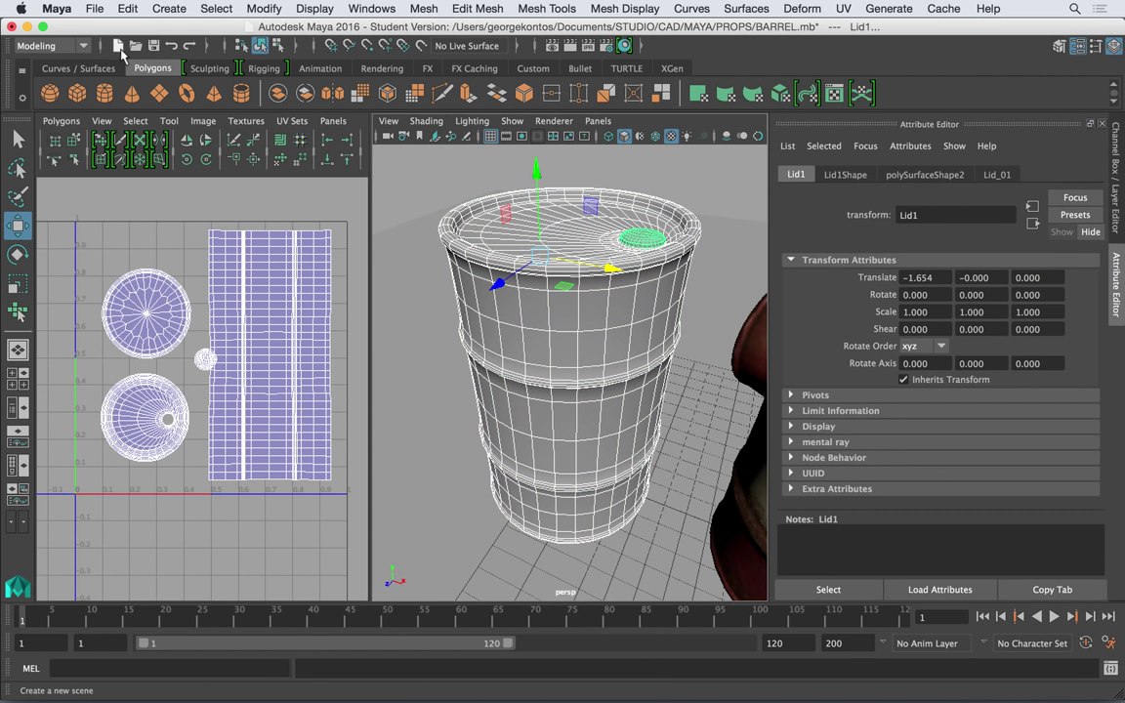
Step: Start exporting the selected objects with FBX export as the file type
click(95, 7)
click(138, 232)
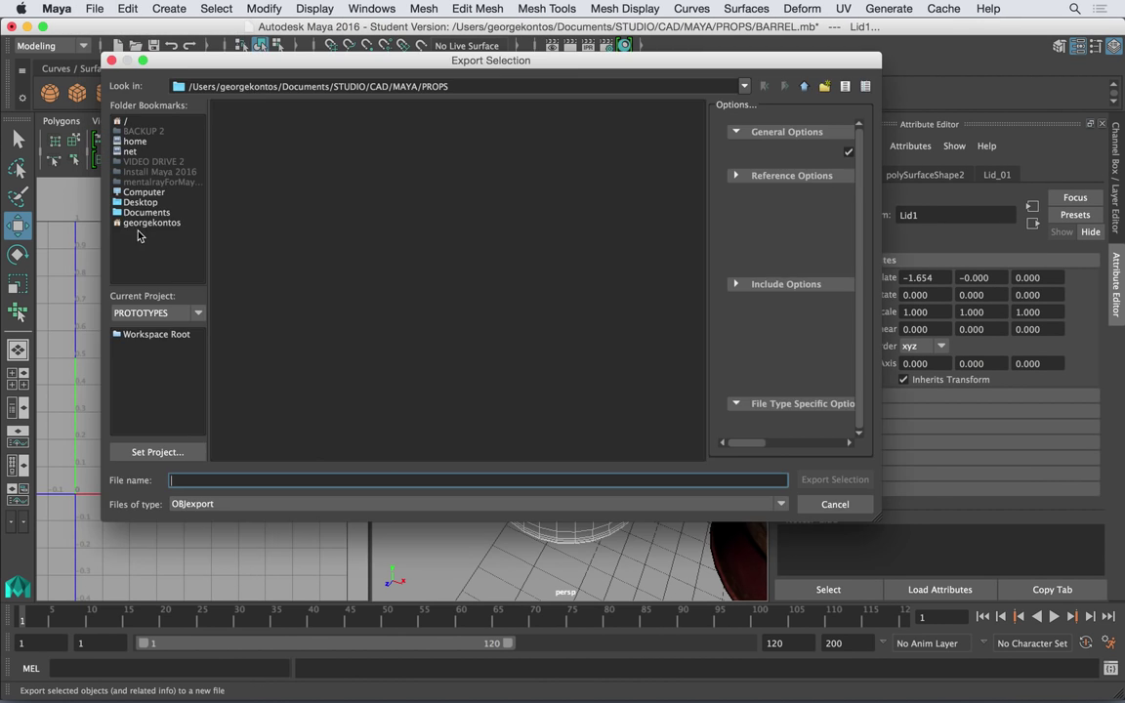
click(200, 504)
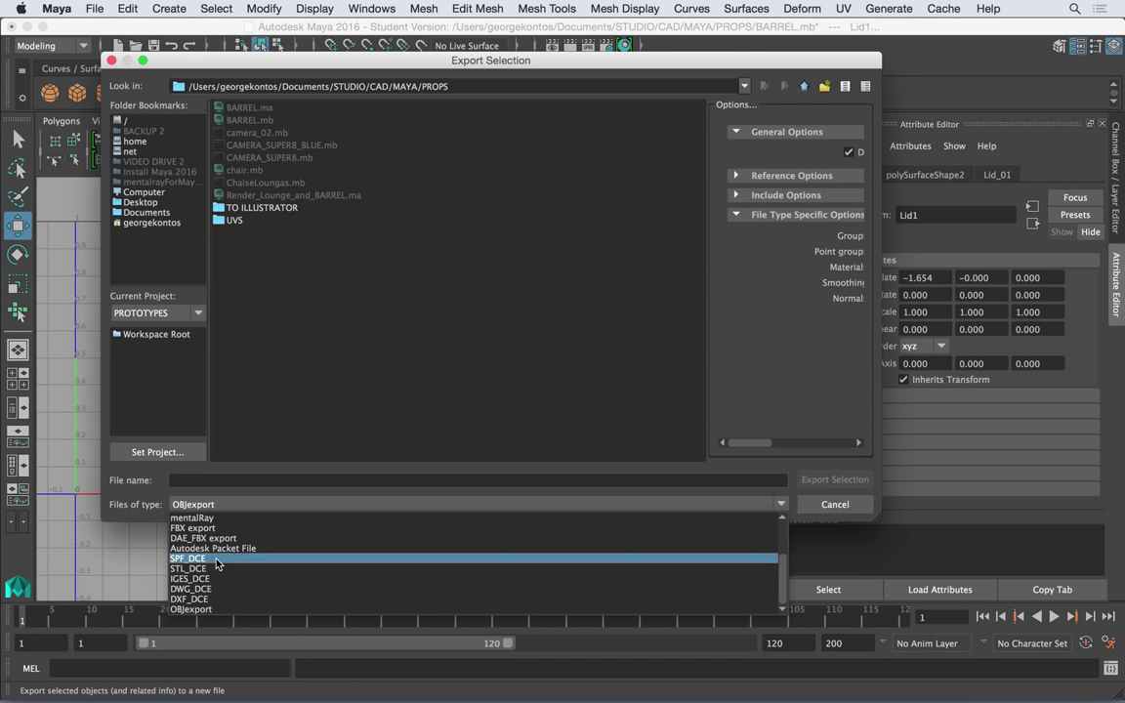
scroll(215, 560, up, 3)
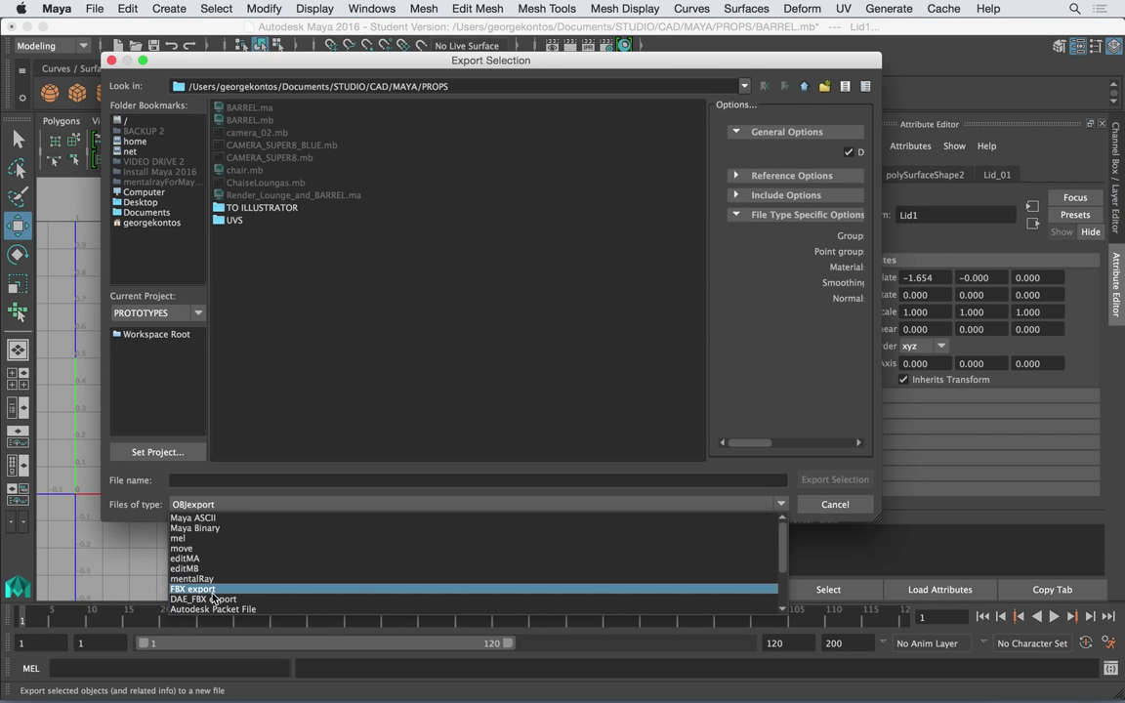
click(212, 591)
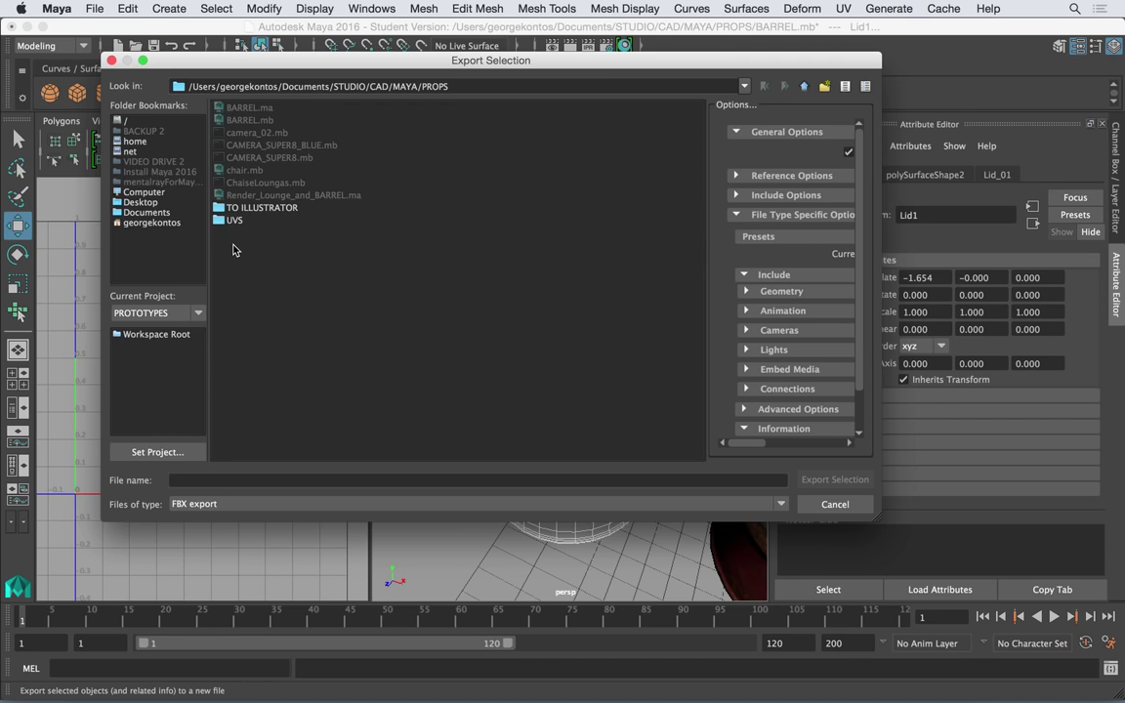
Step: Export the selection to the STUDIO/CAD/SUBSTANCE folder under the file name Barrel_to_Sub
click(805, 87)
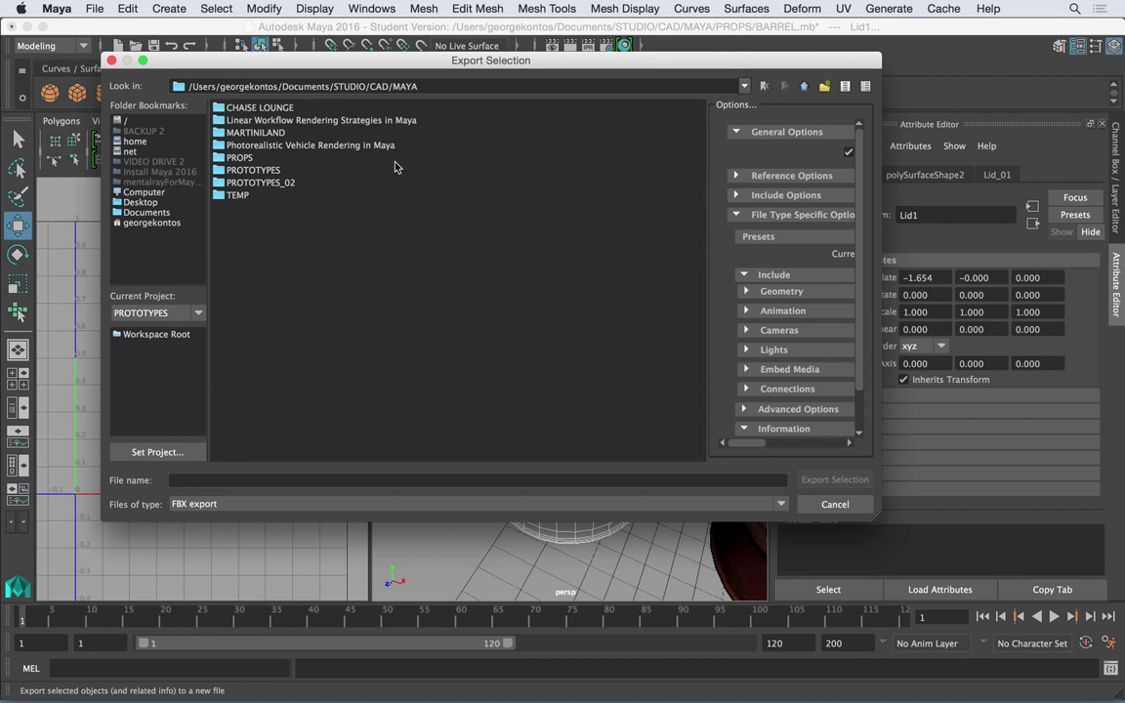
click(807, 87)
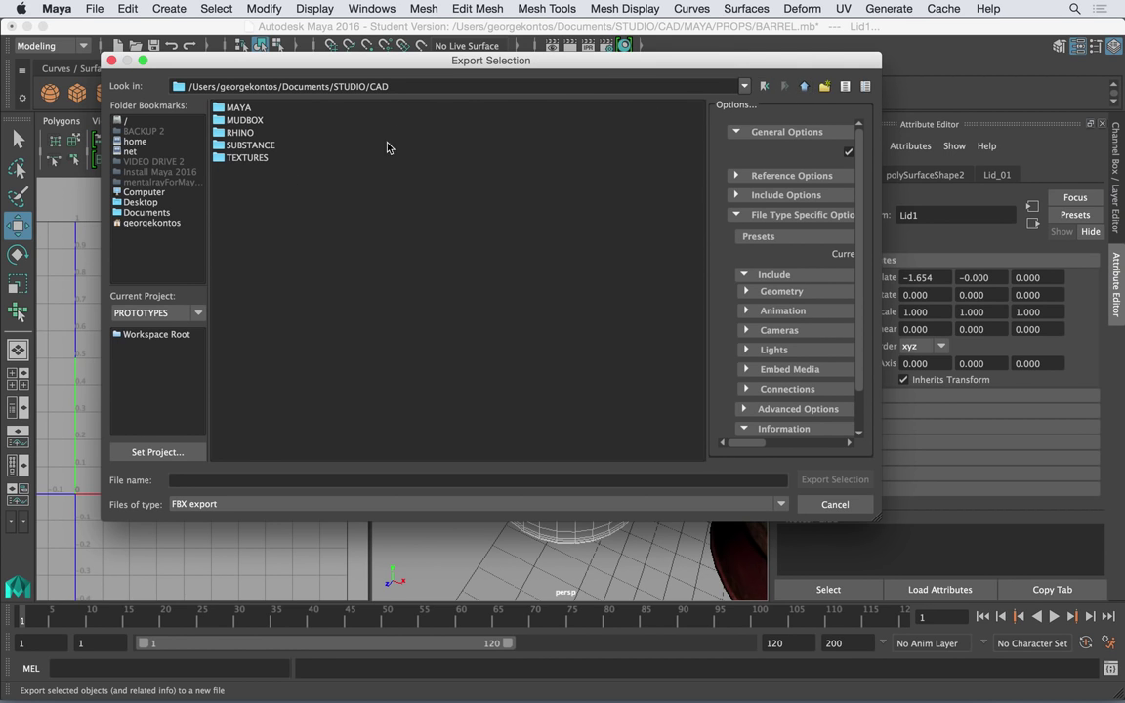
double_click(220, 145)
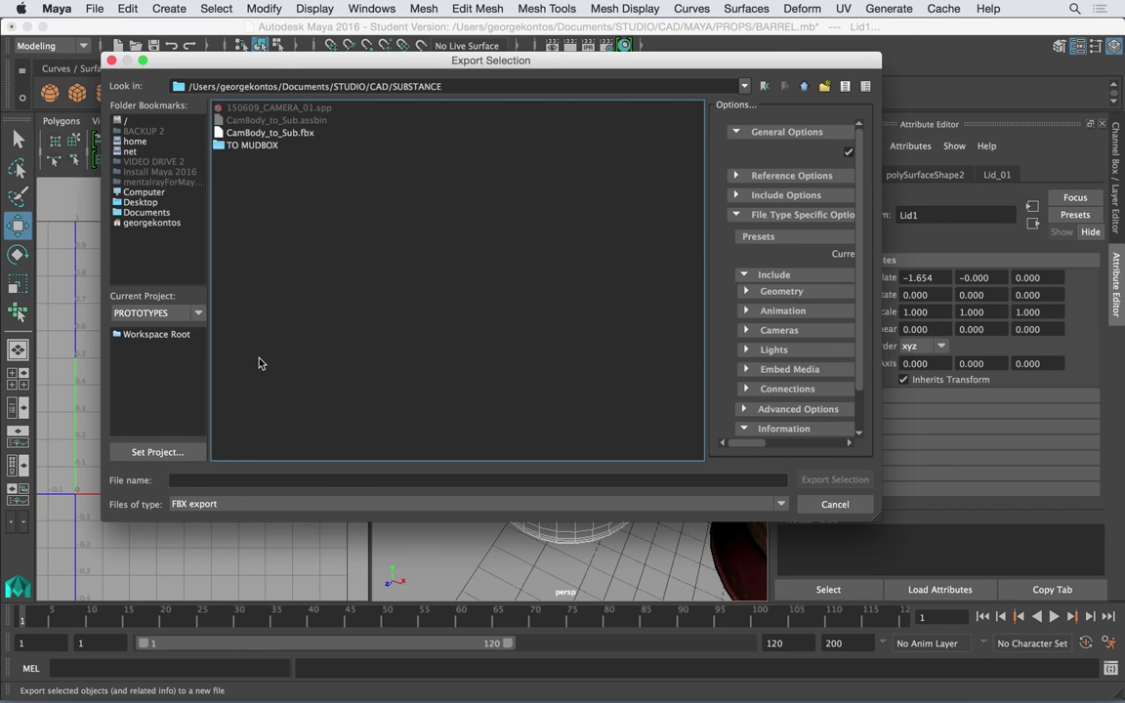
click(200, 480)
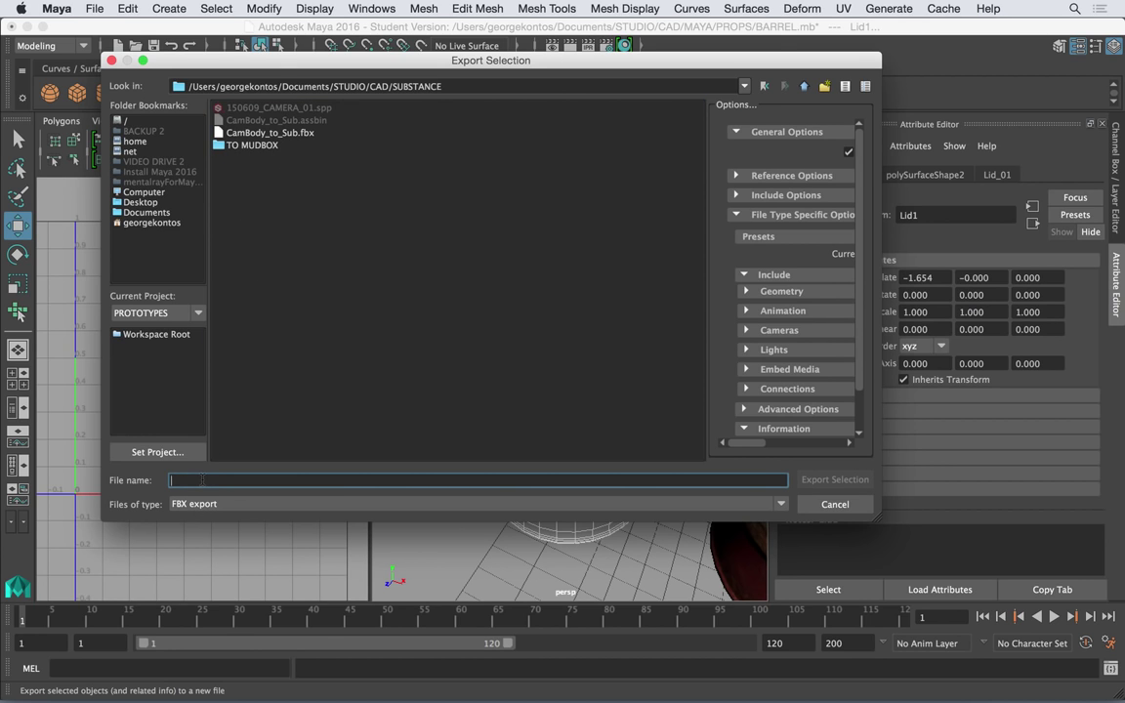
text(Barrel_to_Sub)
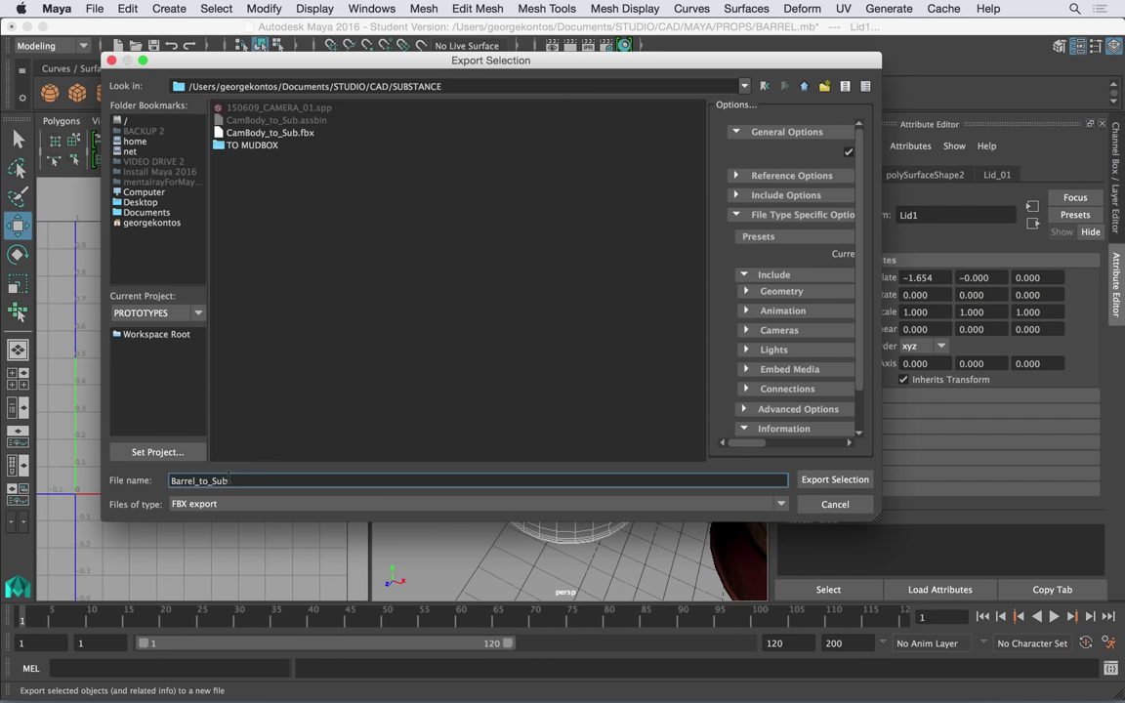
click(842, 479)
Step: Switch to Substance Painter and expand its window to full screen
mouse_move(440, 694)
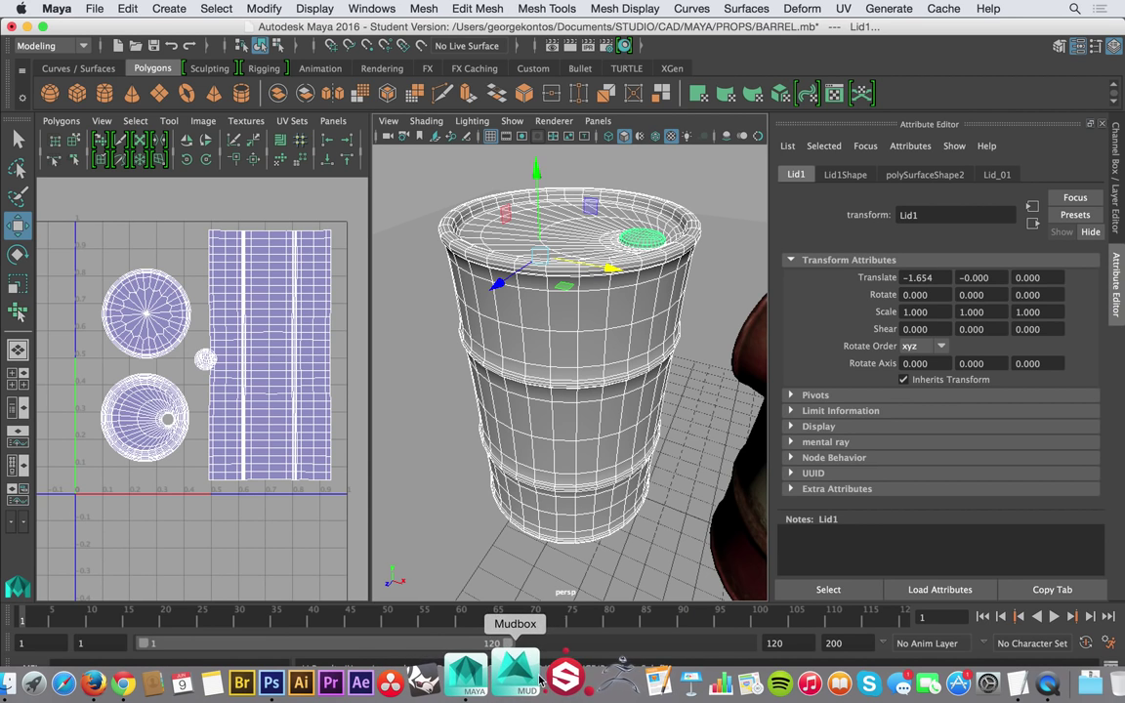
click(554, 676)
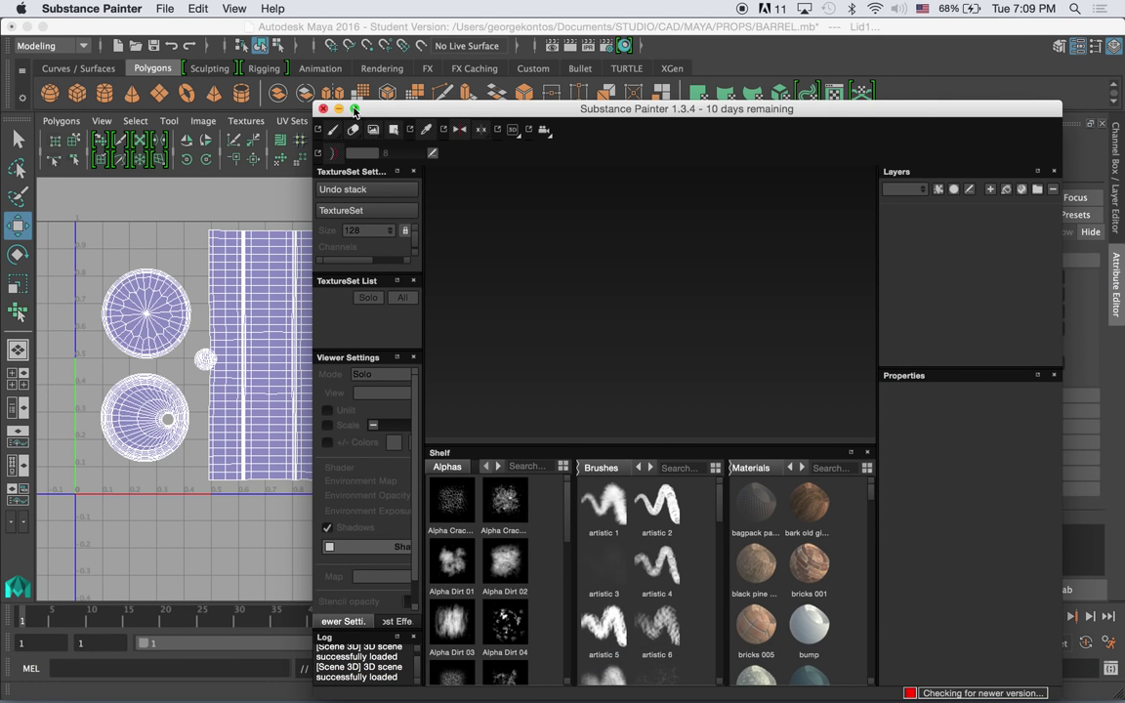
click(355, 109)
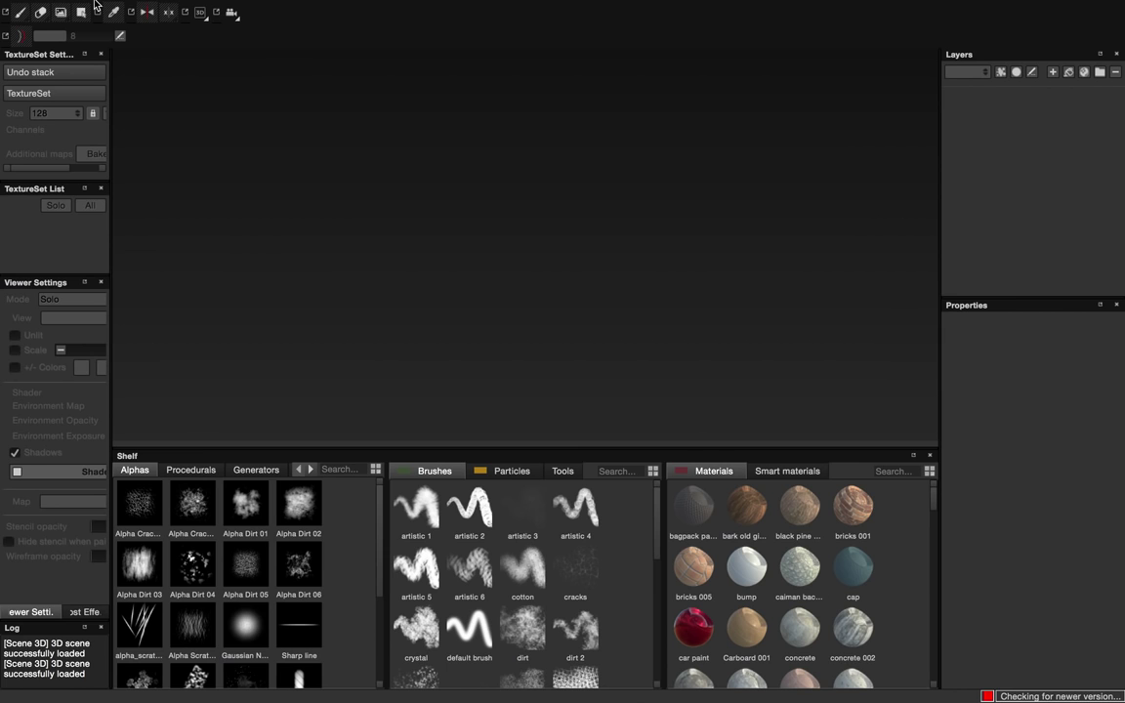
Step: Start a new project and decline the download of version 1.3.5
mouse_move(99, 5)
click(164, 8)
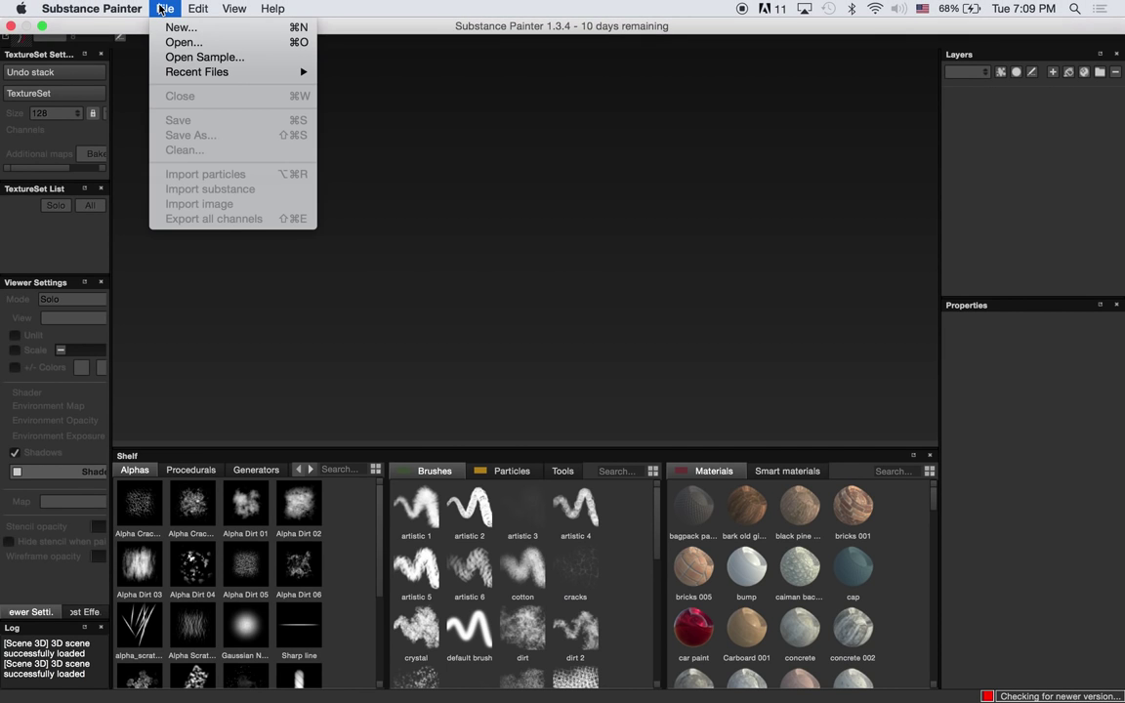
mouse_move(153, 8)
click(179, 29)
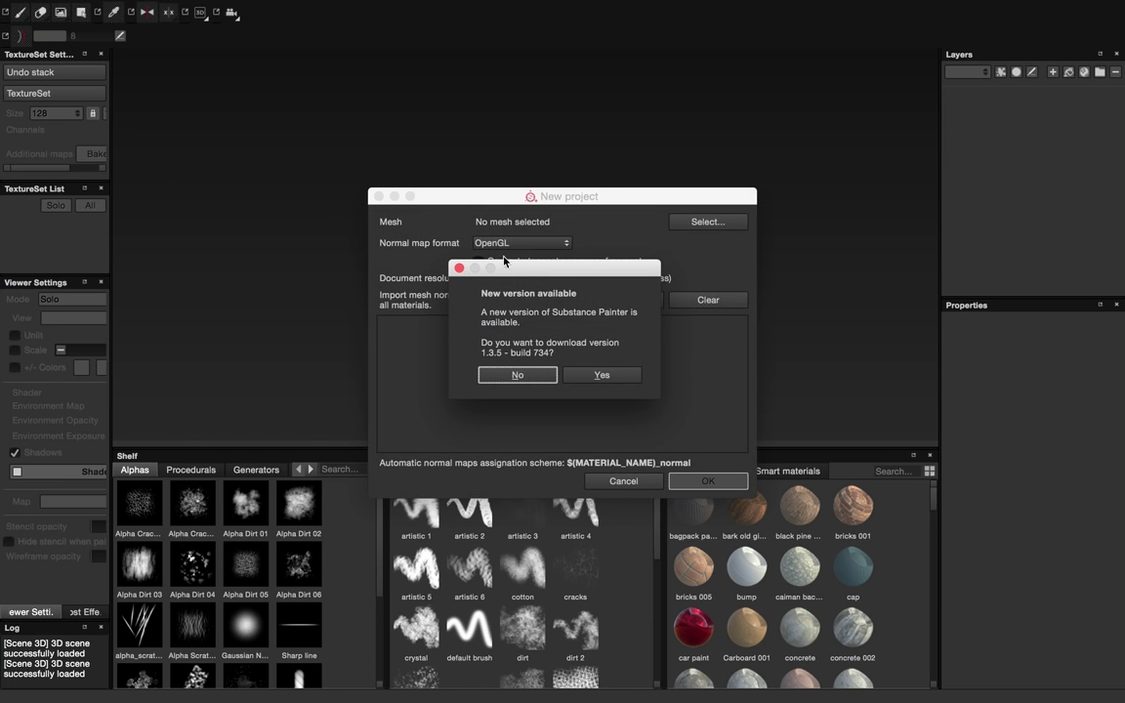
click(518, 376)
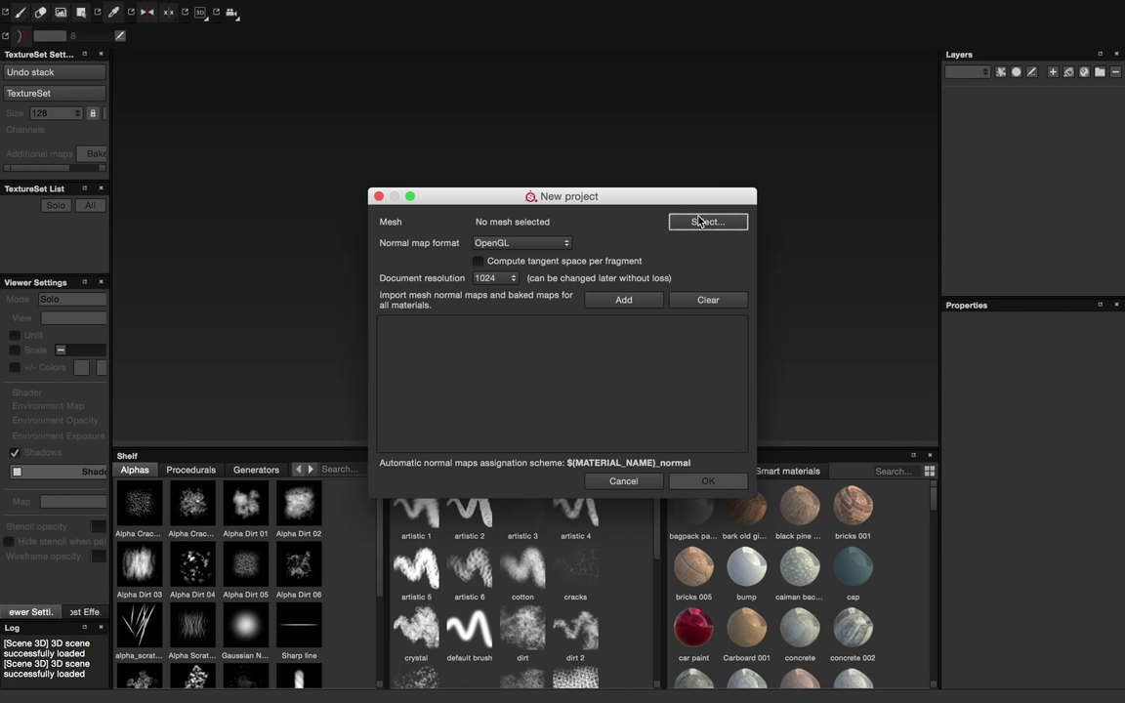
Step: Choose Barrel_to_Sub.fbx from the SUBSTANCE folder as the project's mesh
click(710, 223)
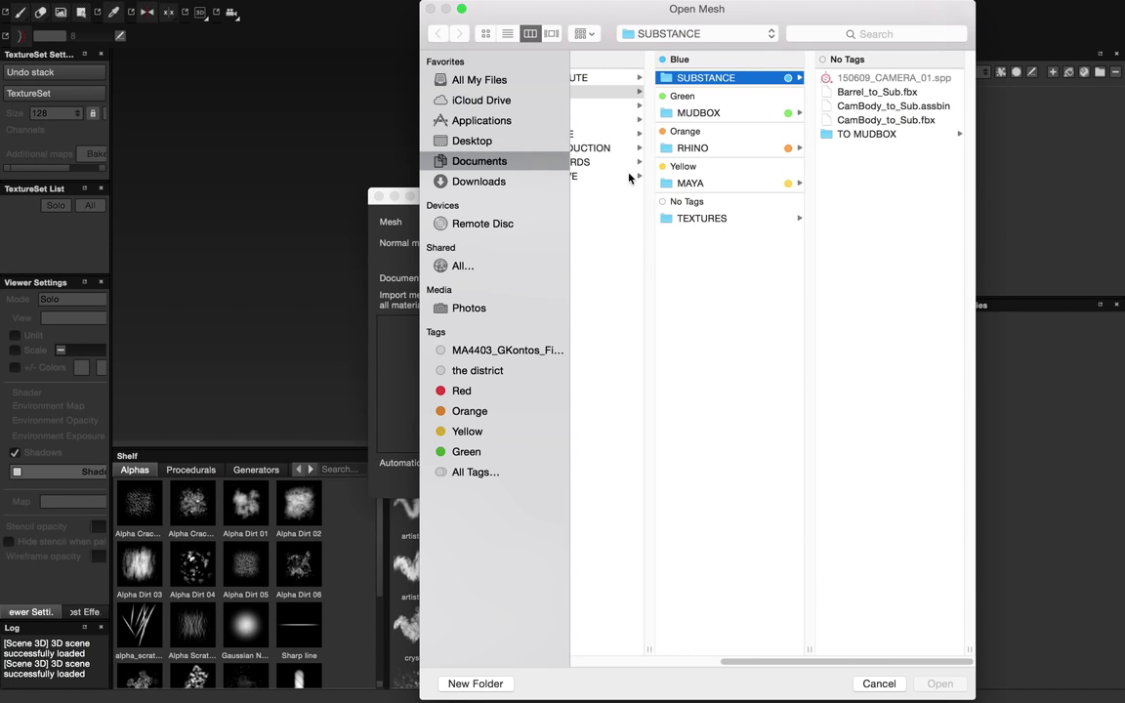
click(874, 109)
click(713, 91)
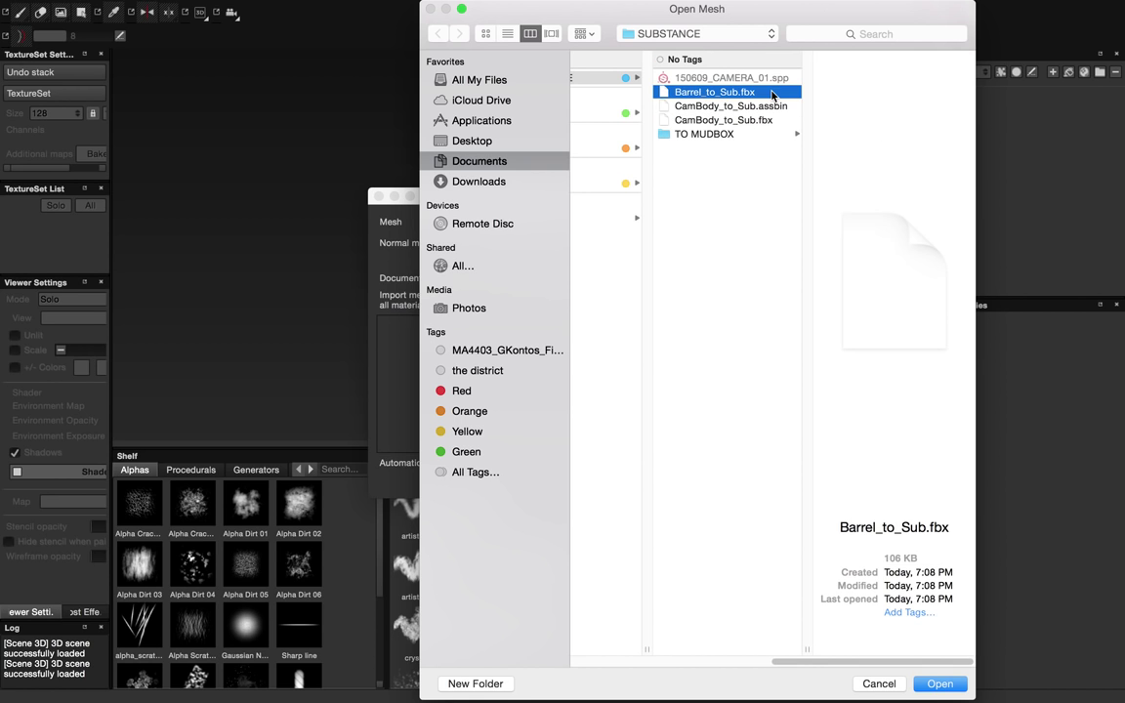
click(939, 684)
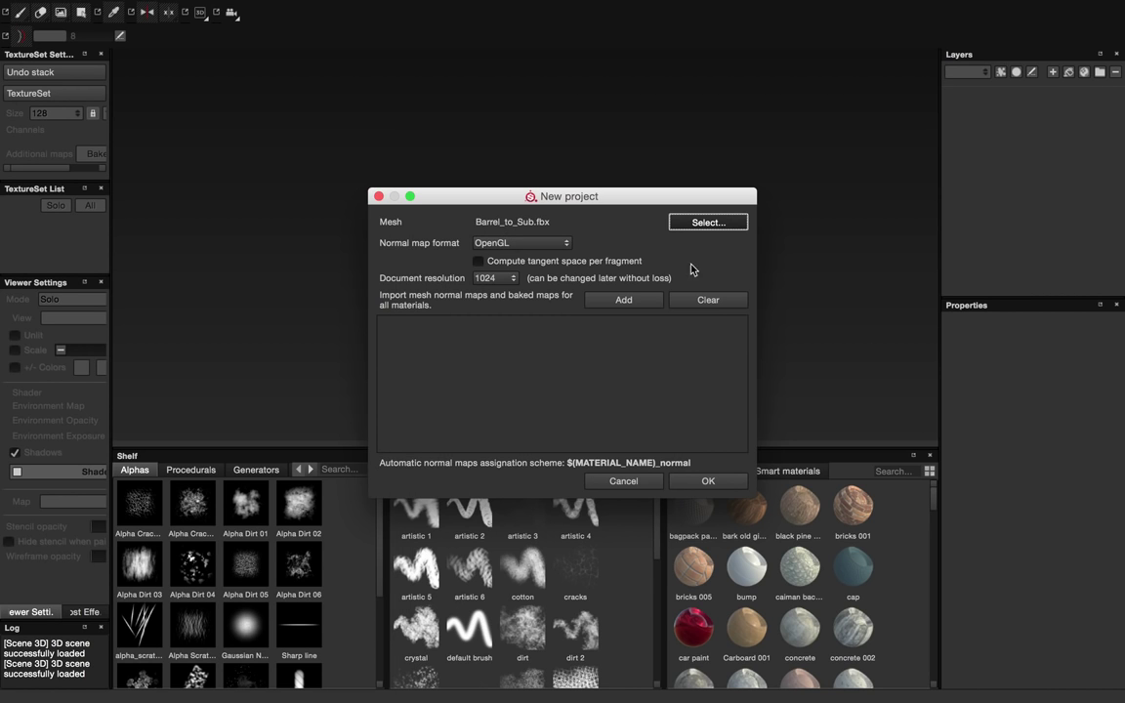
Step: Keep the document resolution at 1024 and create the project
click(504, 280)
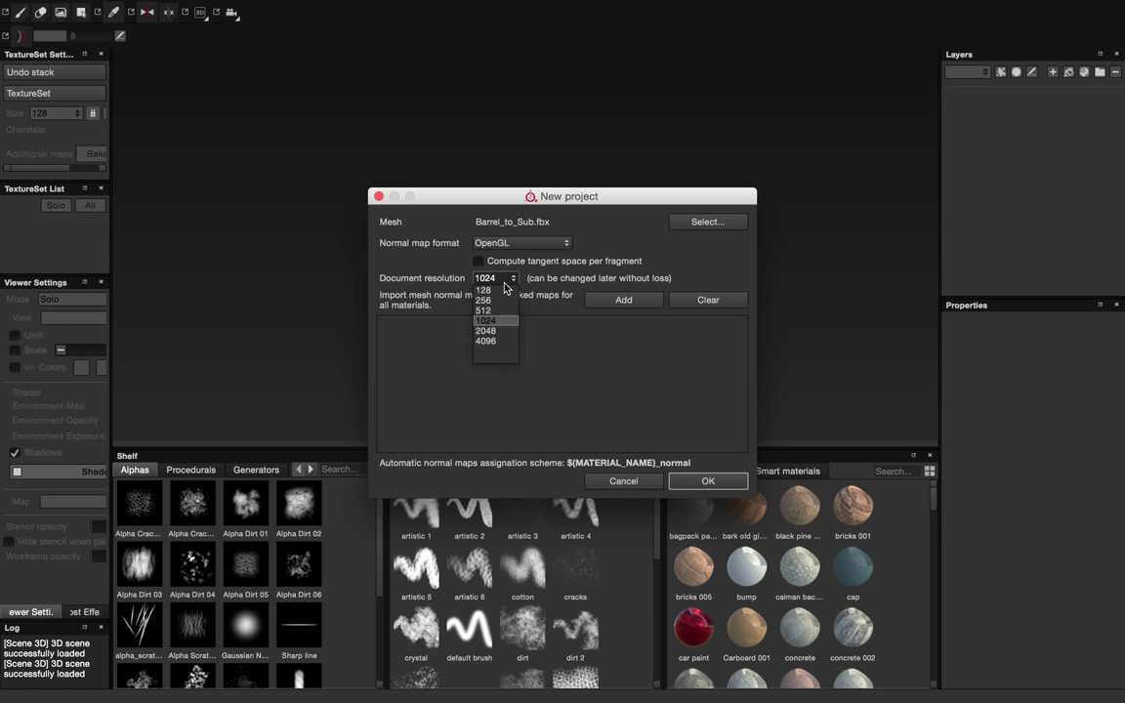
click(505, 284)
click(482, 280)
click(492, 280)
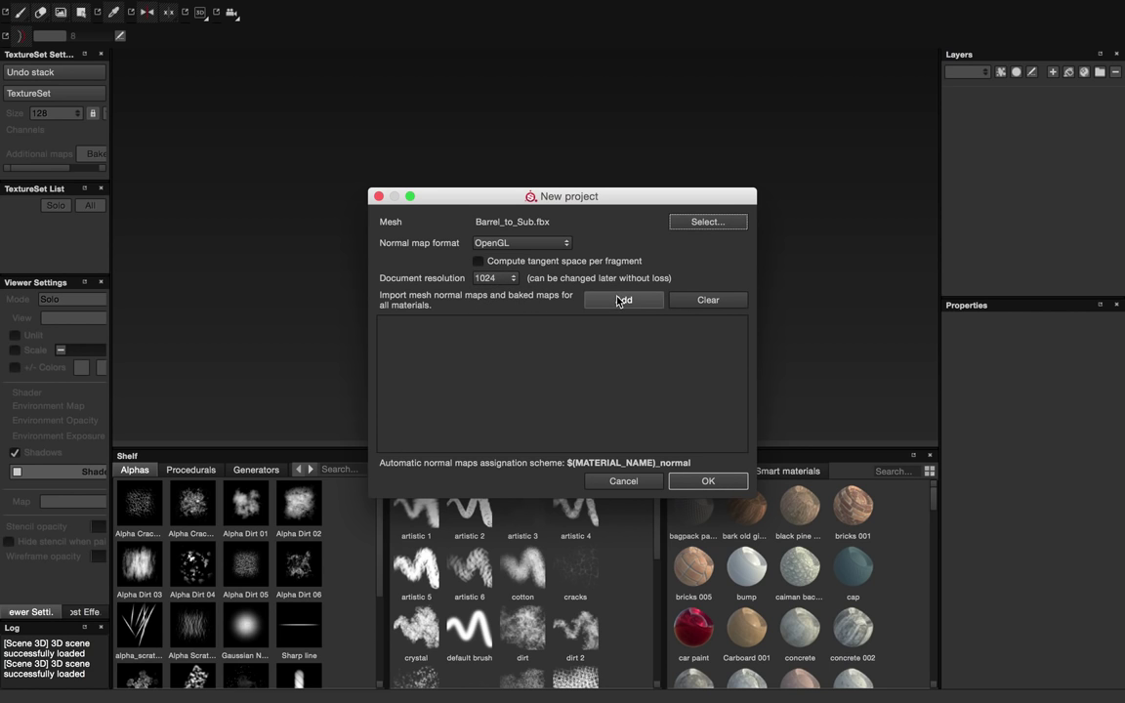
click(709, 480)
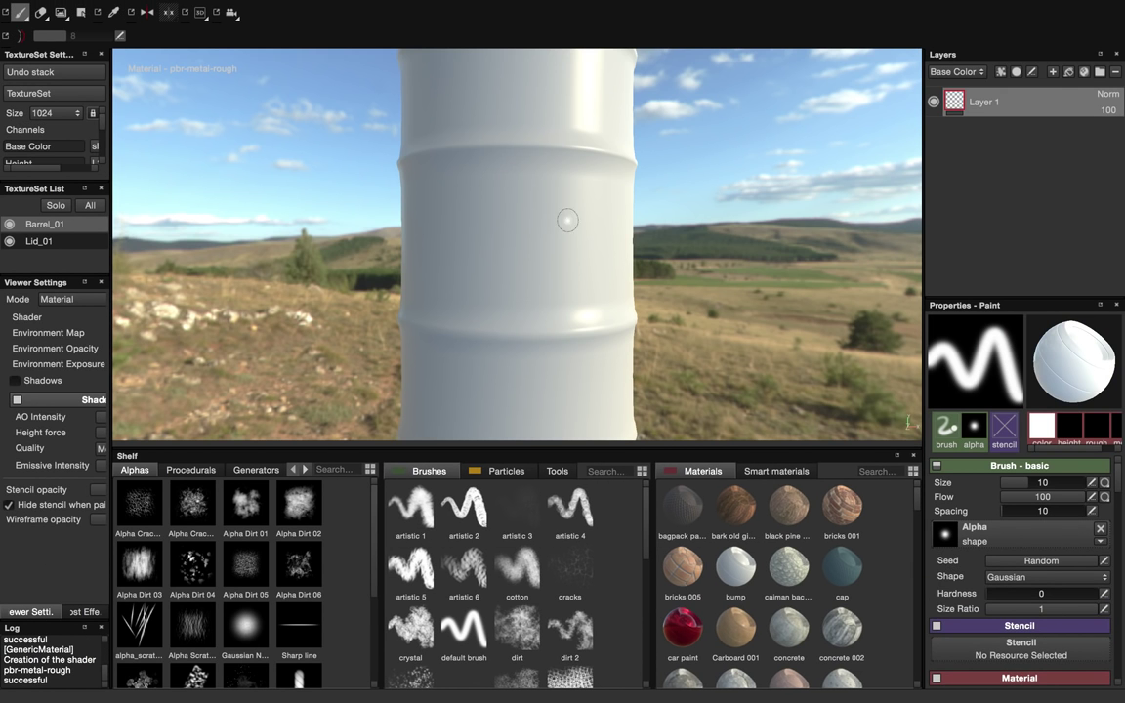
Step: Widen the viewer settings area and set the Environment Opacity to 0 to hide the landscape background
alt+drag(591, 223, 624, 200)
alt+right_drag(624, 200, 508, 171)
alt+middle_drag(508, 171, 503, 274)
alt+right_drag(502, 273, 502, 207)
alt+drag(502, 207, 466, 193)
alt+middle_drag(466, 194, 429, 167)
mouse_move(109, 337)
mouse_down()
mouse_move(211, 337)
mouse_move(115, 352)
mouse_up()
click(208, 337)
alt+drag(512, 256, 513, 231)
alt+middle_drag(513, 231, 471, 237)
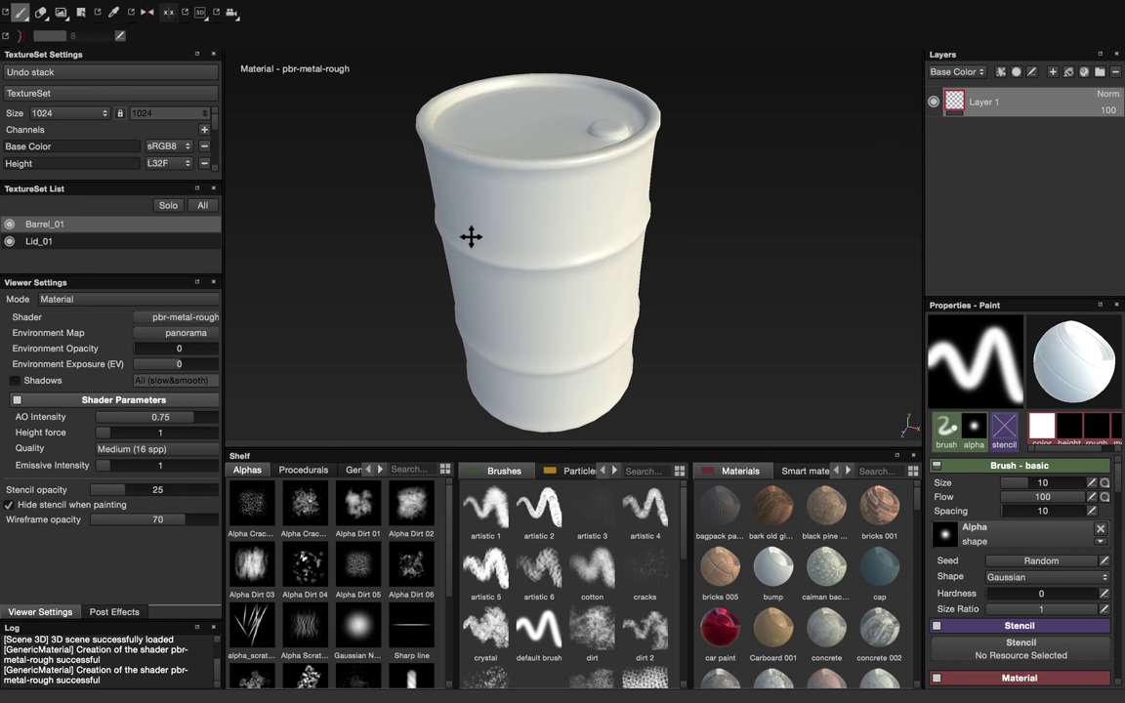
alt+drag(471, 236, 478, 233)
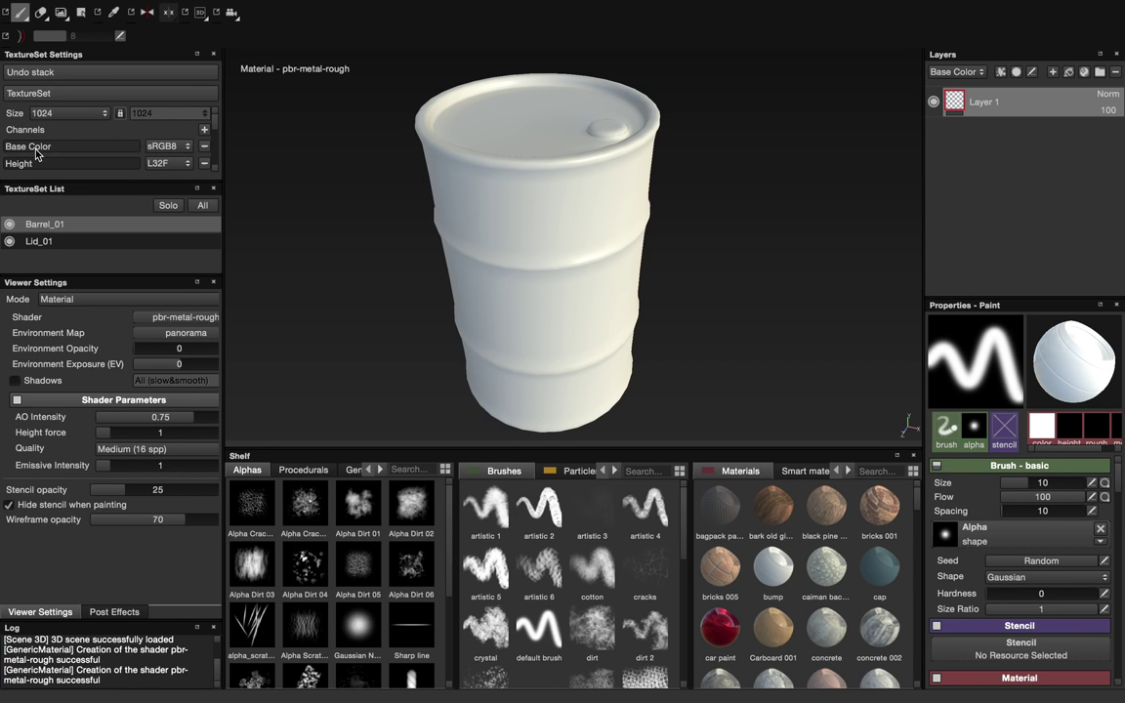
Step: Enlarge the TextureSet Settings area to reveal all channels and make Barrel_01 the active texture set
drag(224, 186, 278, 187)
click(86, 238)
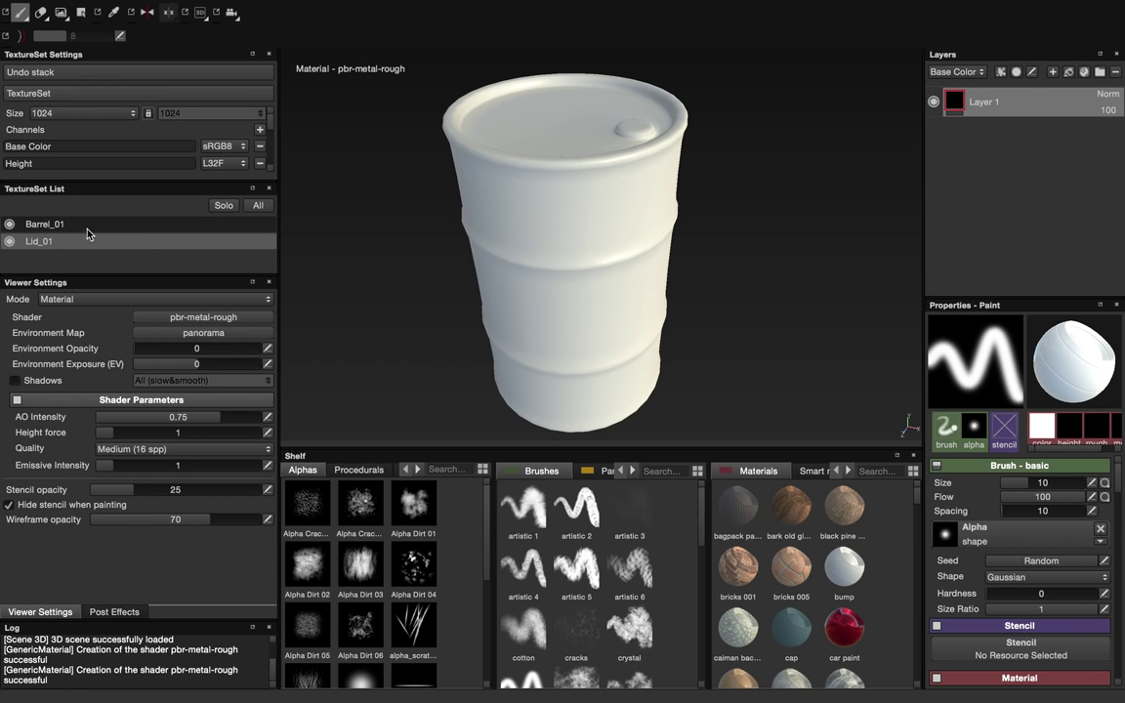
click(86, 229)
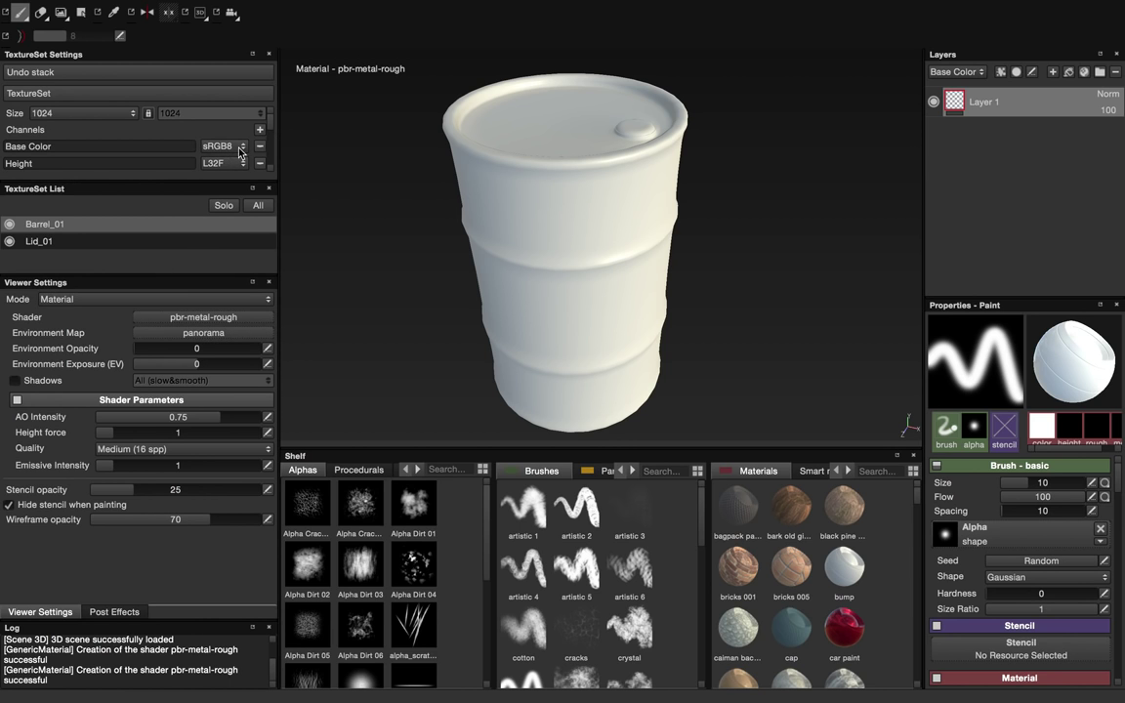
drag(132, 180, 132, 276)
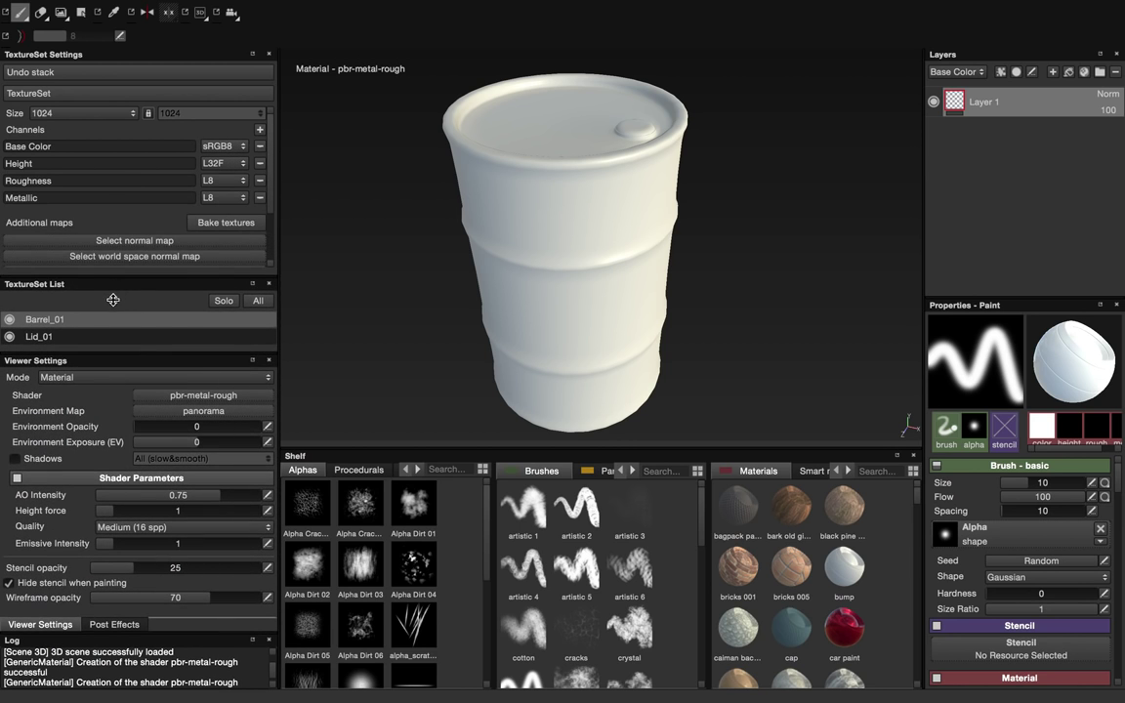
Step: Set up texture baking for Barrel_01 with the Normal, World space normal, ID and Position maps excluded
click(232, 219)
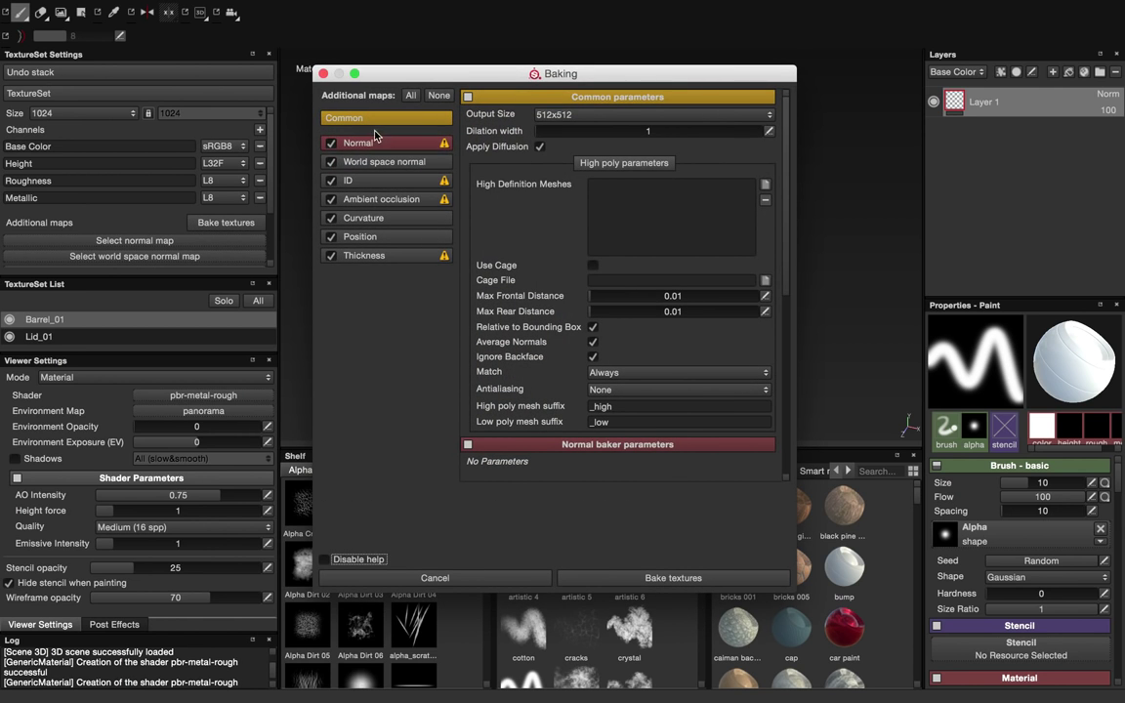
click(331, 143)
click(331, 161)
click(332, 182)
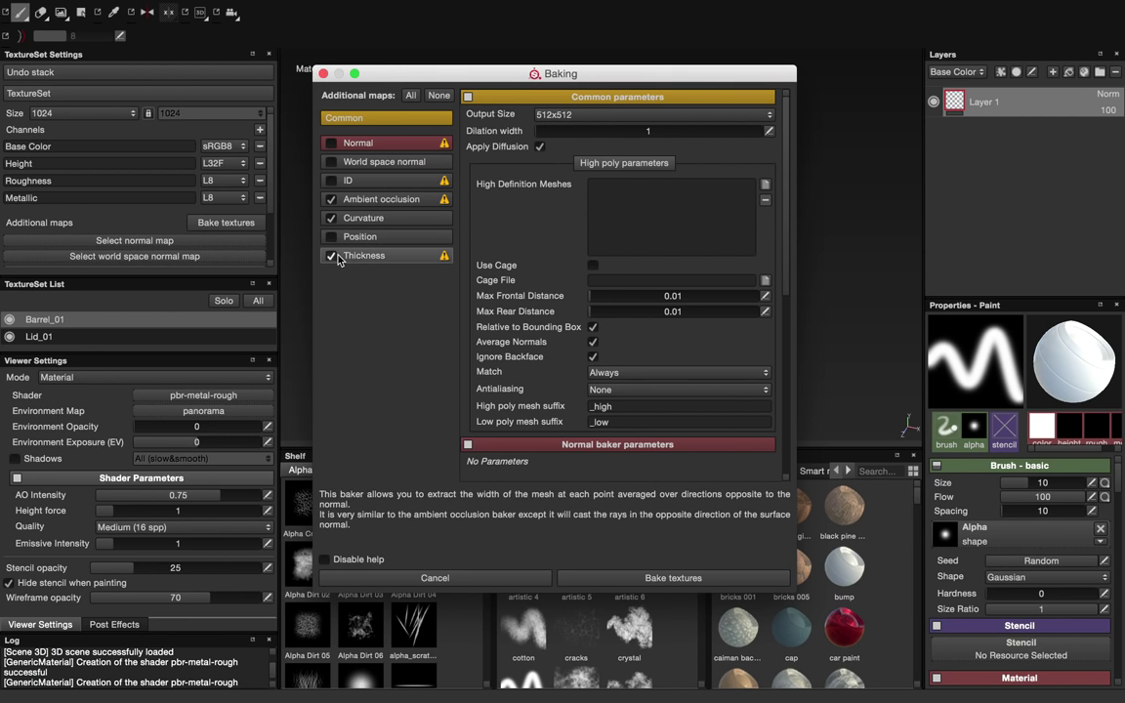
click(331, 238)
Step: Add Barrel_to_Sub.fbx from the SUBSTANCE folder as the high definition mesh for baking
click(766, 185)
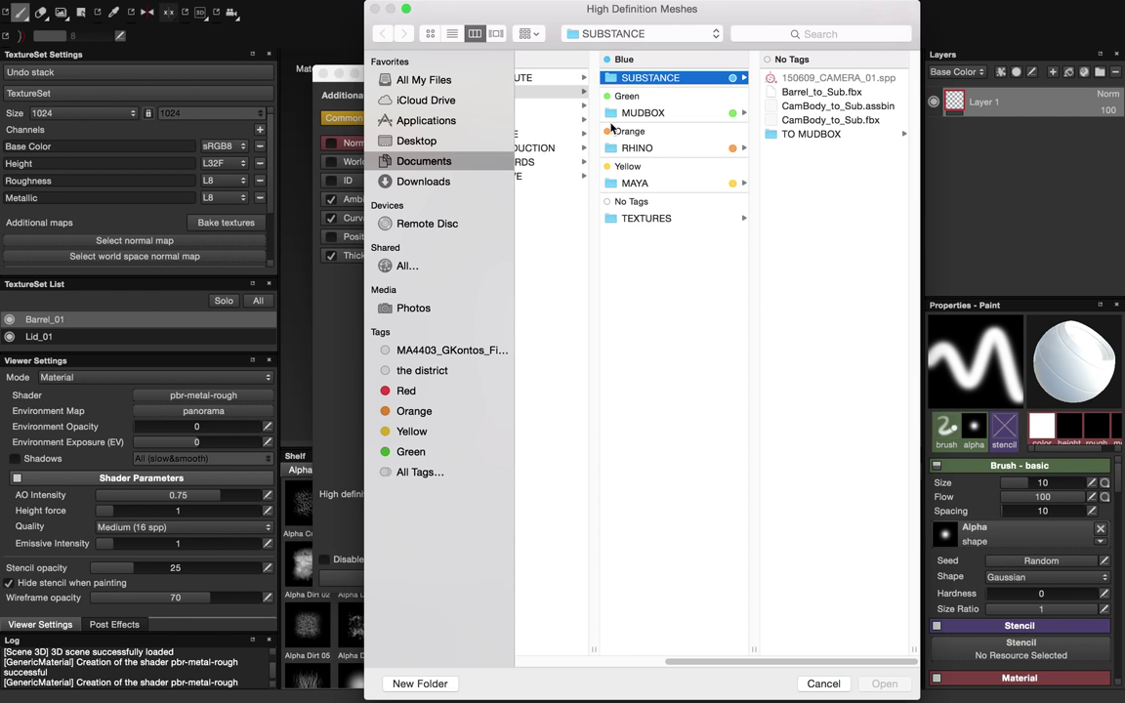
click(840, 92)
click(884, 682)
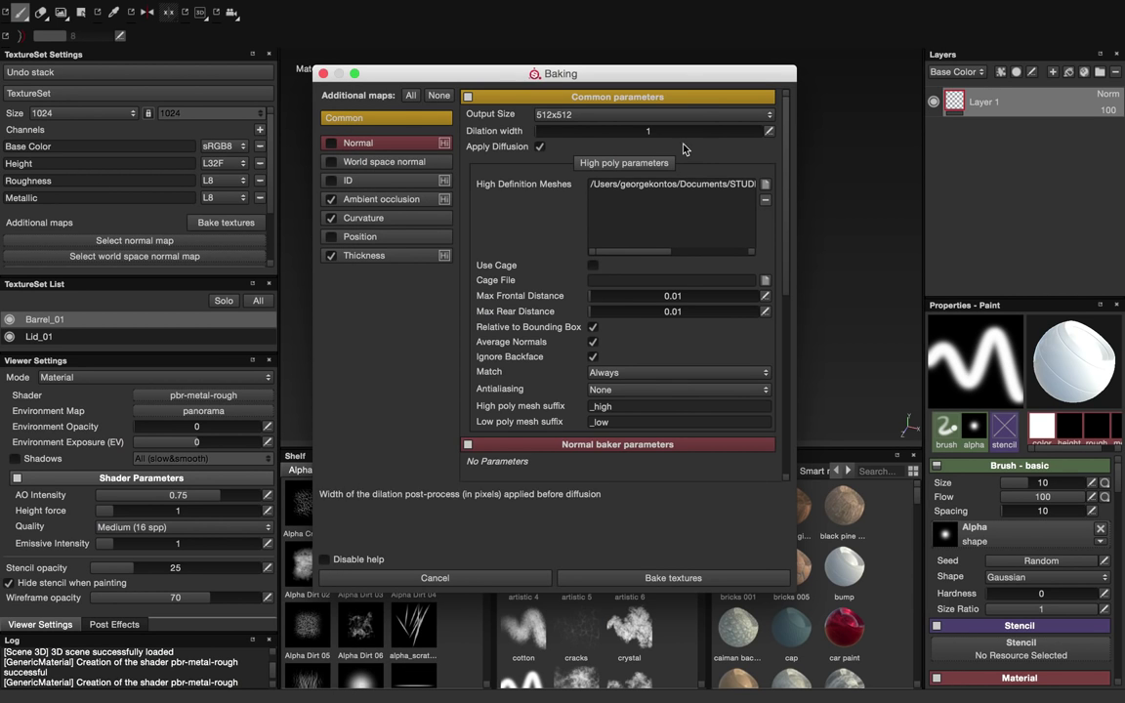
Step: Set the baking output size to 2048x2048 and bake the textures
click(584, 115)
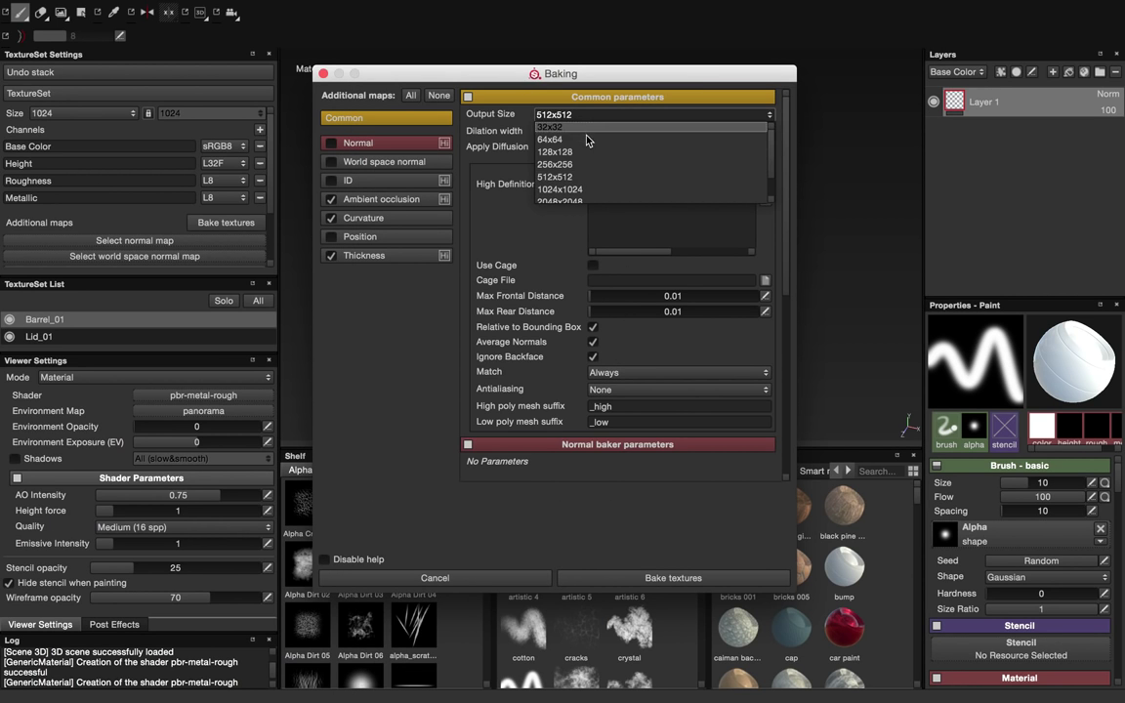
scroll(584, 189, down, 2)
click(584, 183)
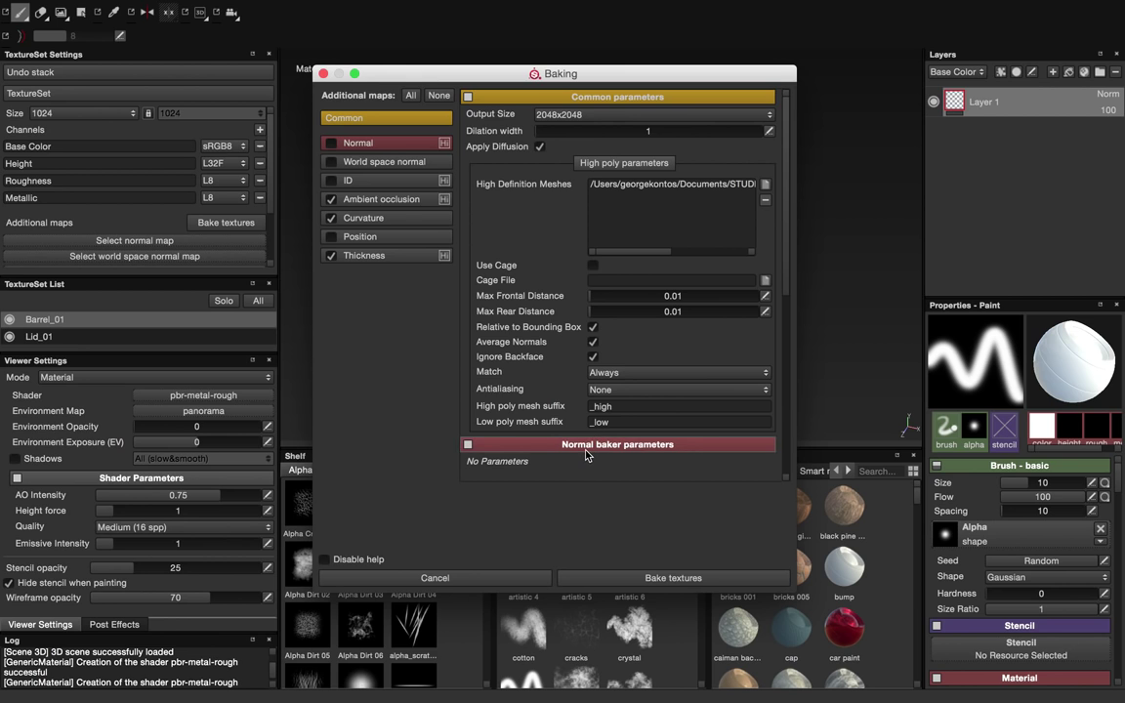
click(674, 580)
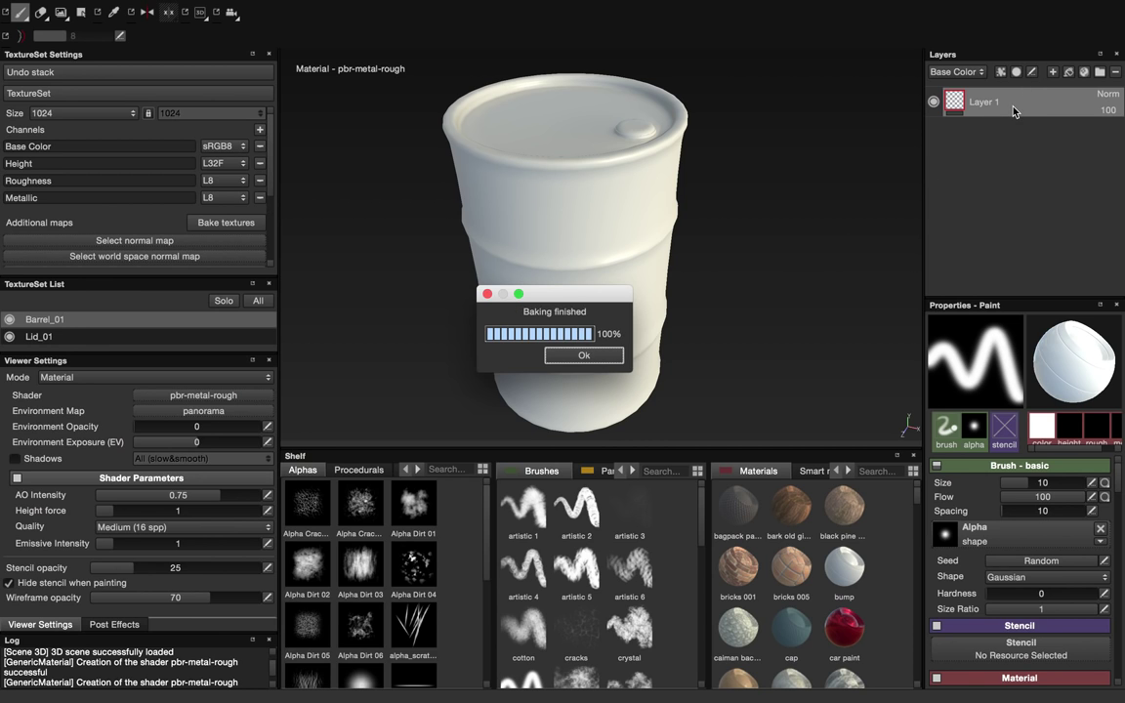
Step: Dismiss the finished bake and add a fill layer using the Barrel_01 Ambient Occlusion map as its base color
key(Return)
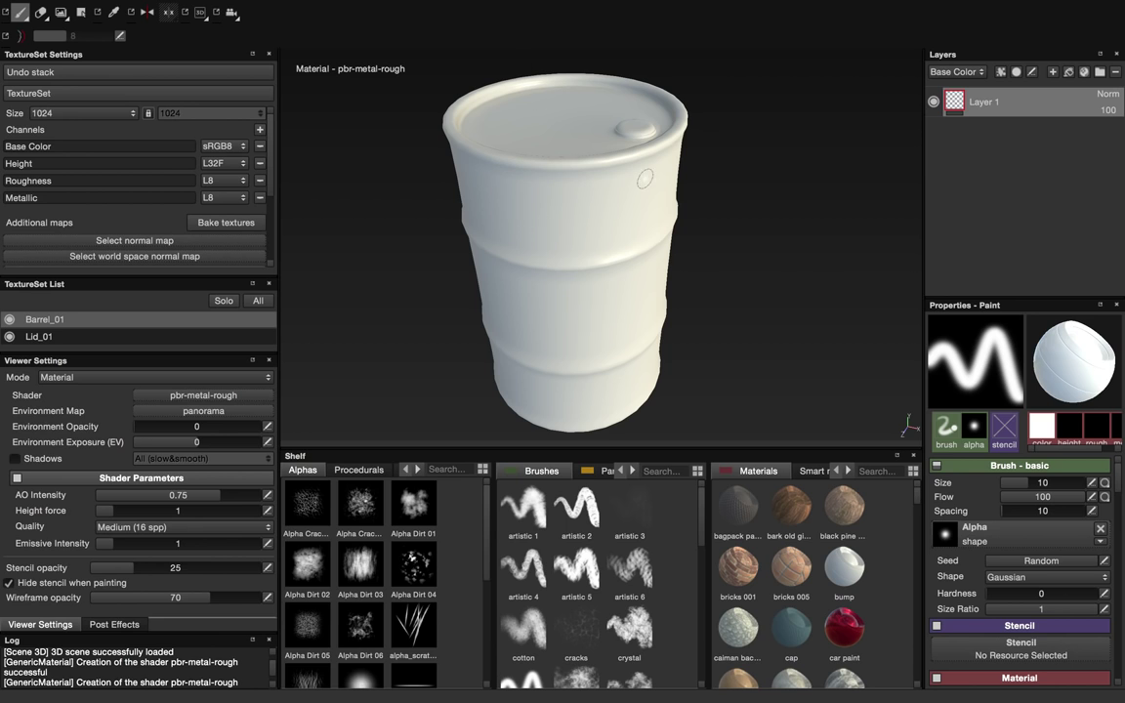
click(1069, 75)
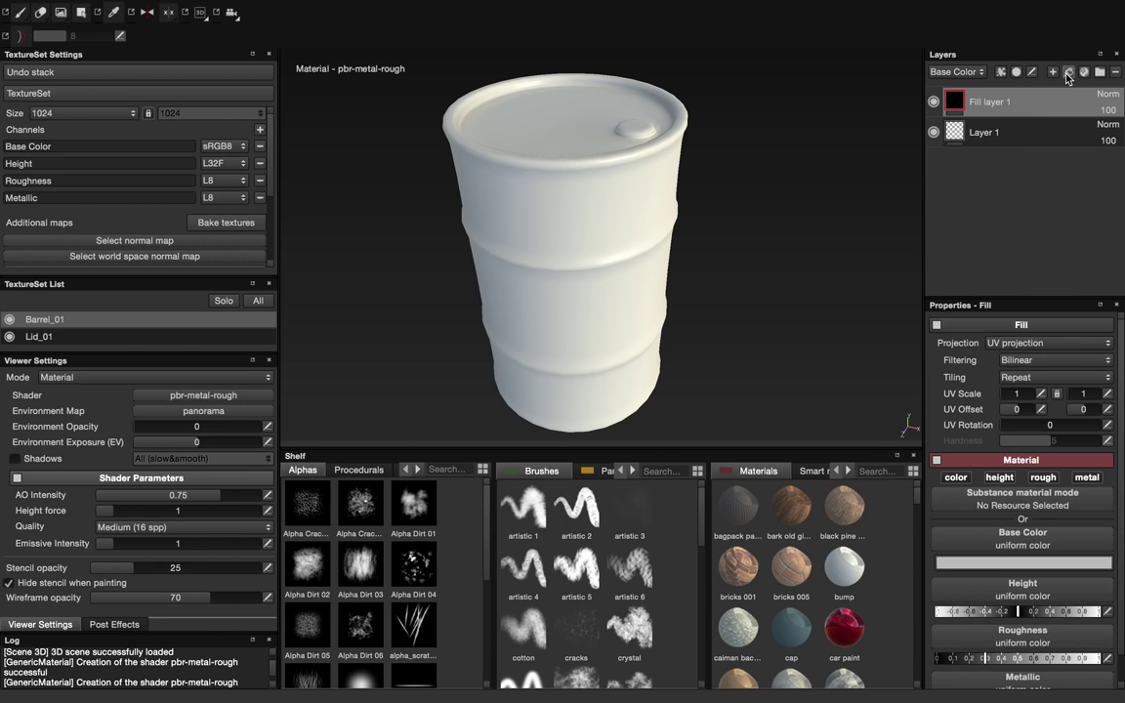
click(1008, 537)
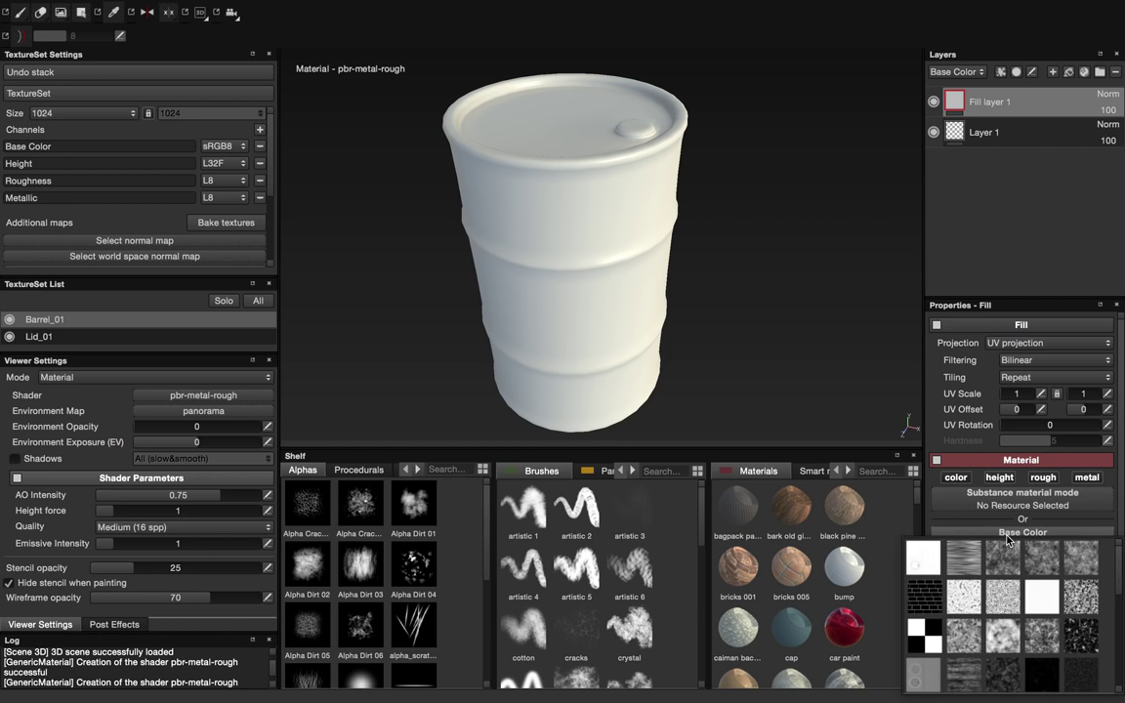
mouse_move(931, 564)
click(931, 564)
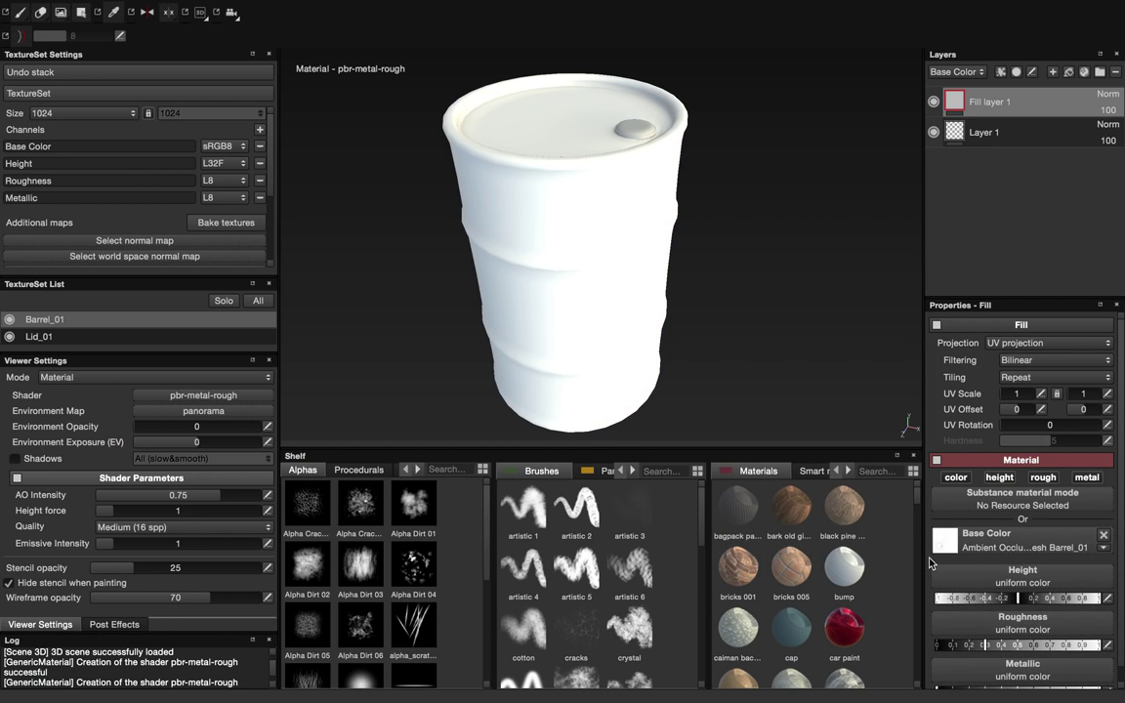
alt+drag(670, 201, 743, 224)
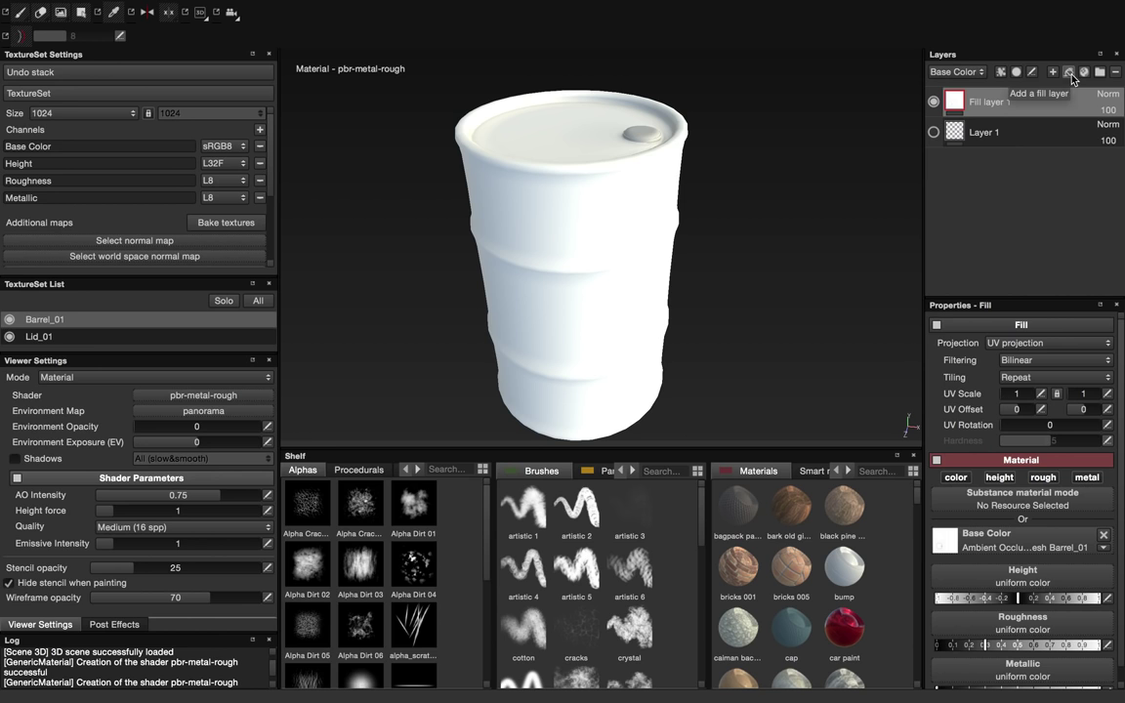
Step: Add a second fill layer directly above Layer 1 and set Fill layer 1's blending mode to Multiply
click(961, 133)
click(1068, 72)
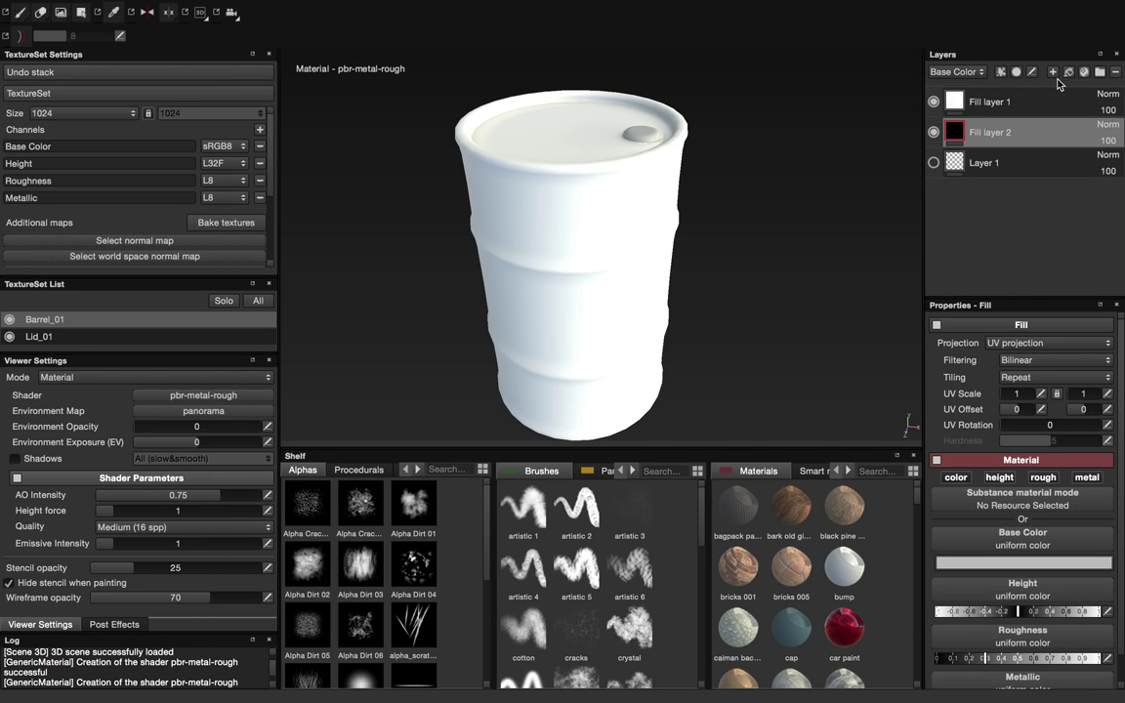
click(1026, 102)
click(1107, 98)
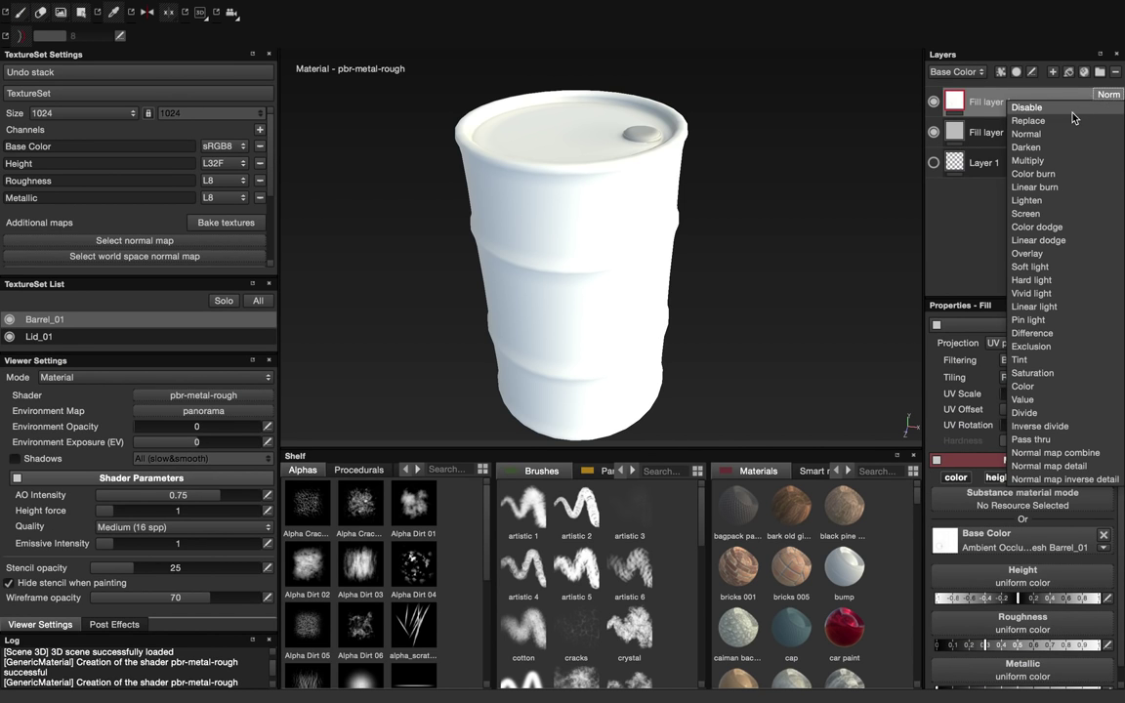
click(962, 158)
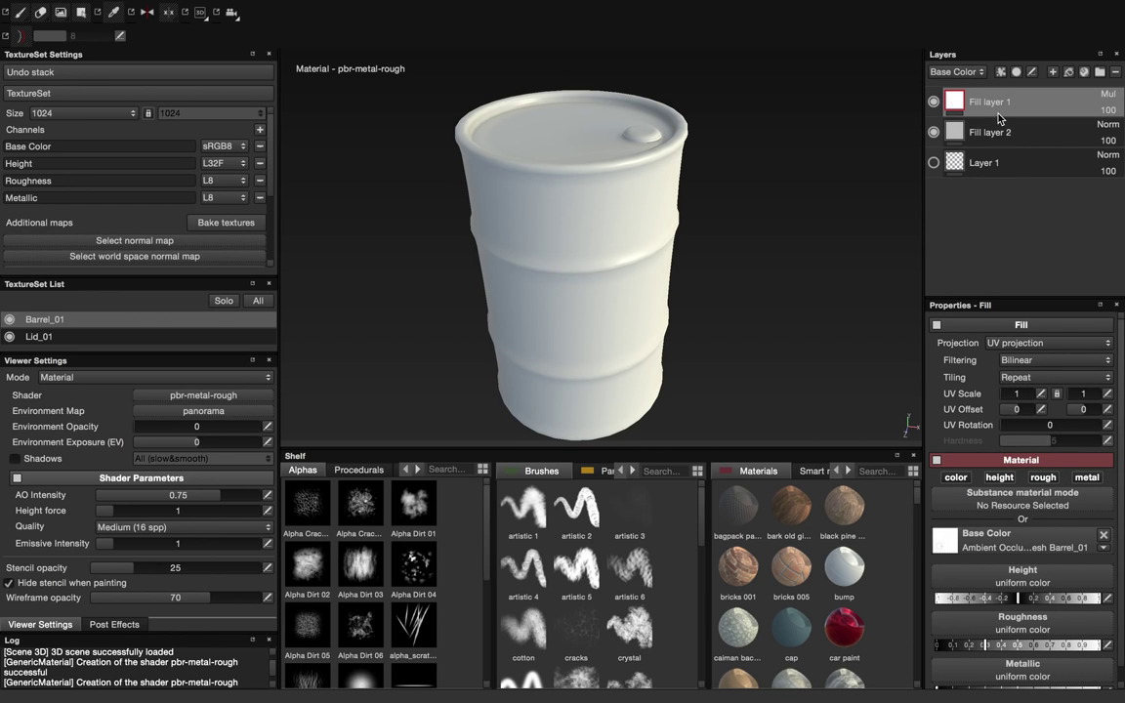
Step: Set Fill layer 2's base color to a very dark red, about R 0.006, G 0.001, B 0.001
click(974, 132)
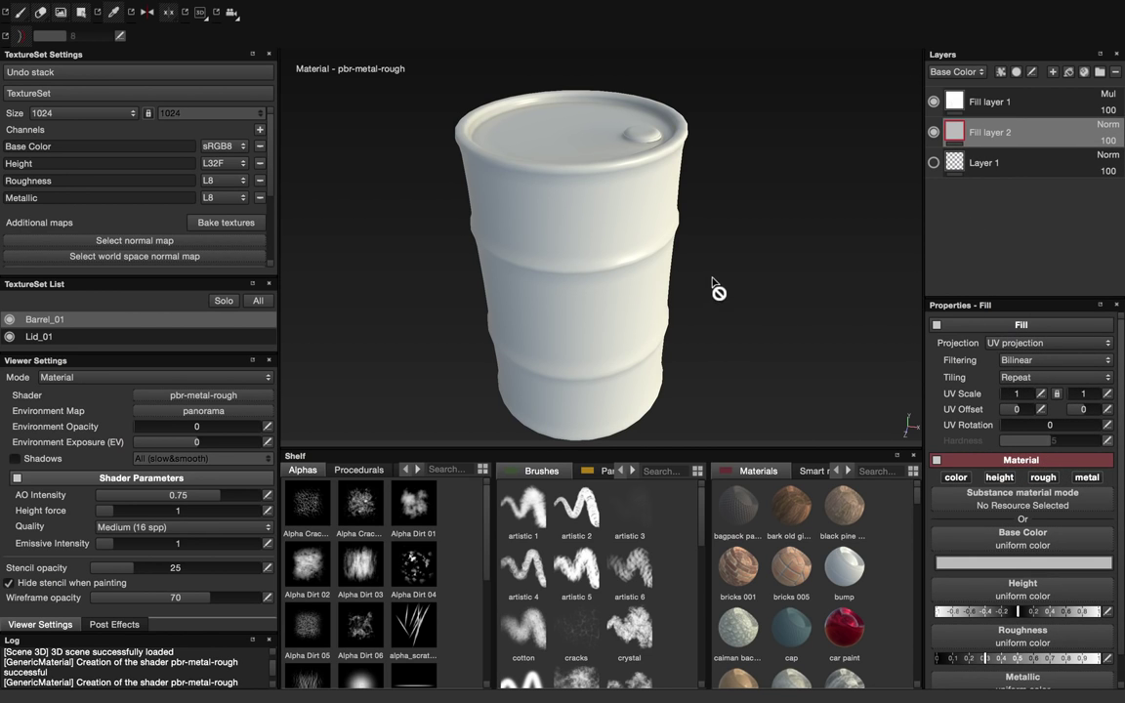
alt+drag(711, 280, 699, 264)
alt+middle_drag(711, 271, 712, 245)
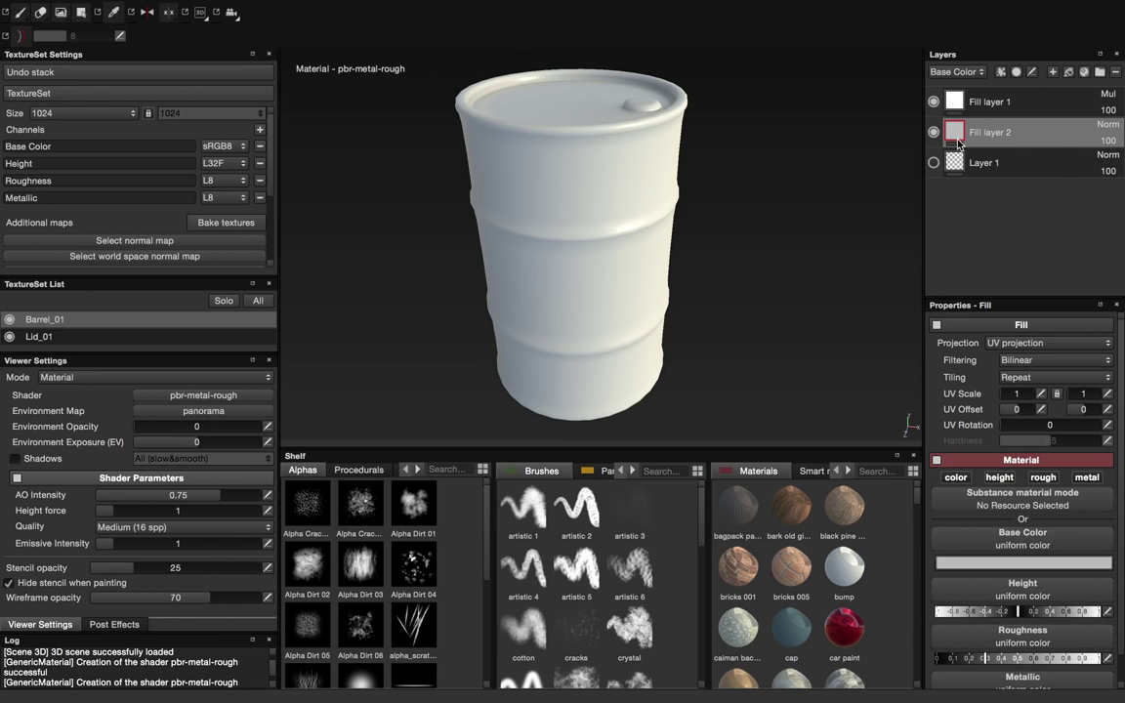
mouse_move(959, 144)
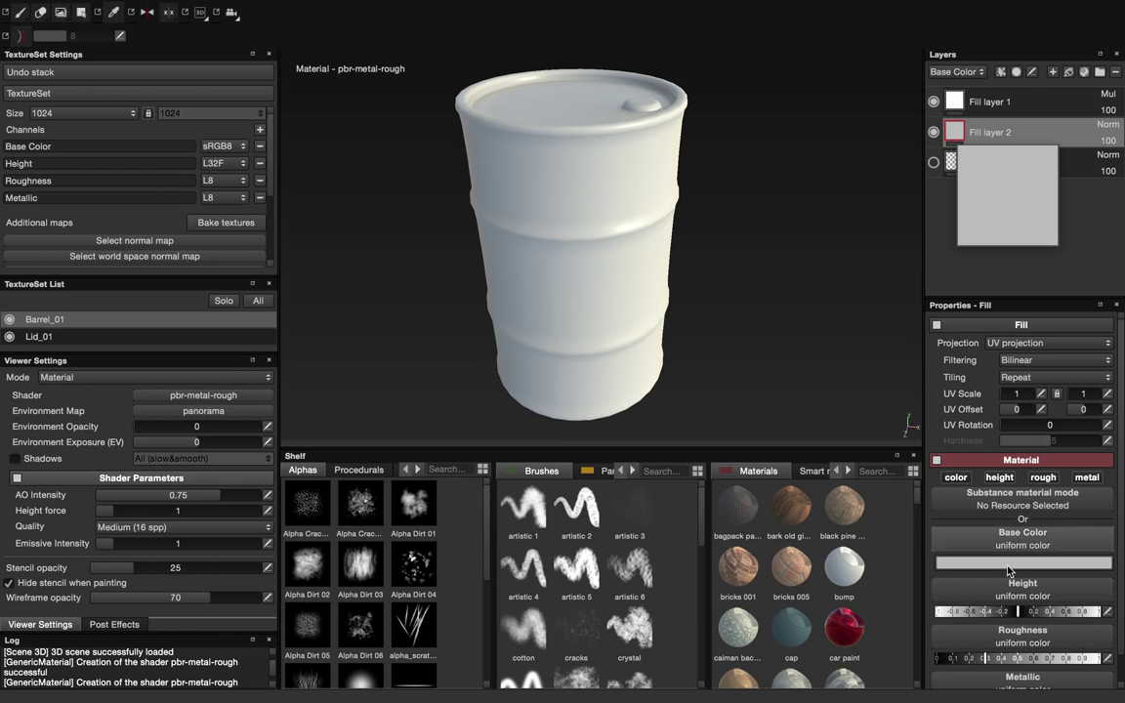
click(1017, 564)
drag(945, 296, 928, 385)
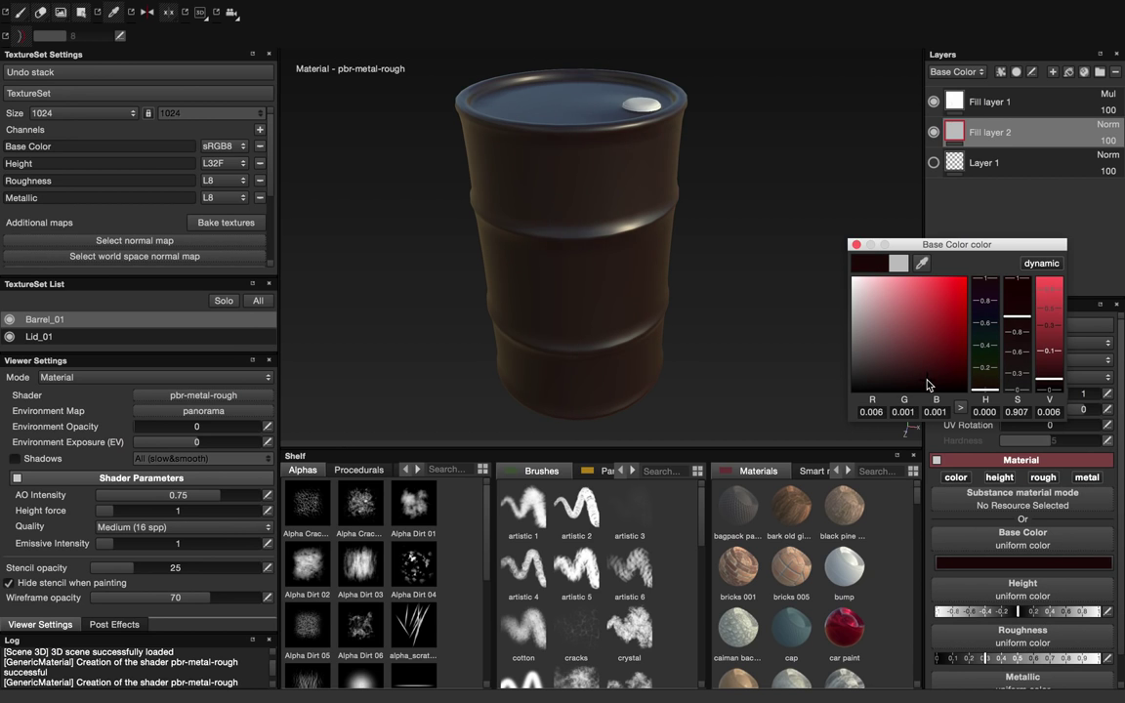
click(857, 245)
Step: Add a black mask to Fill layer 2 and place an empty generator on that mask
right_click(977, 136)
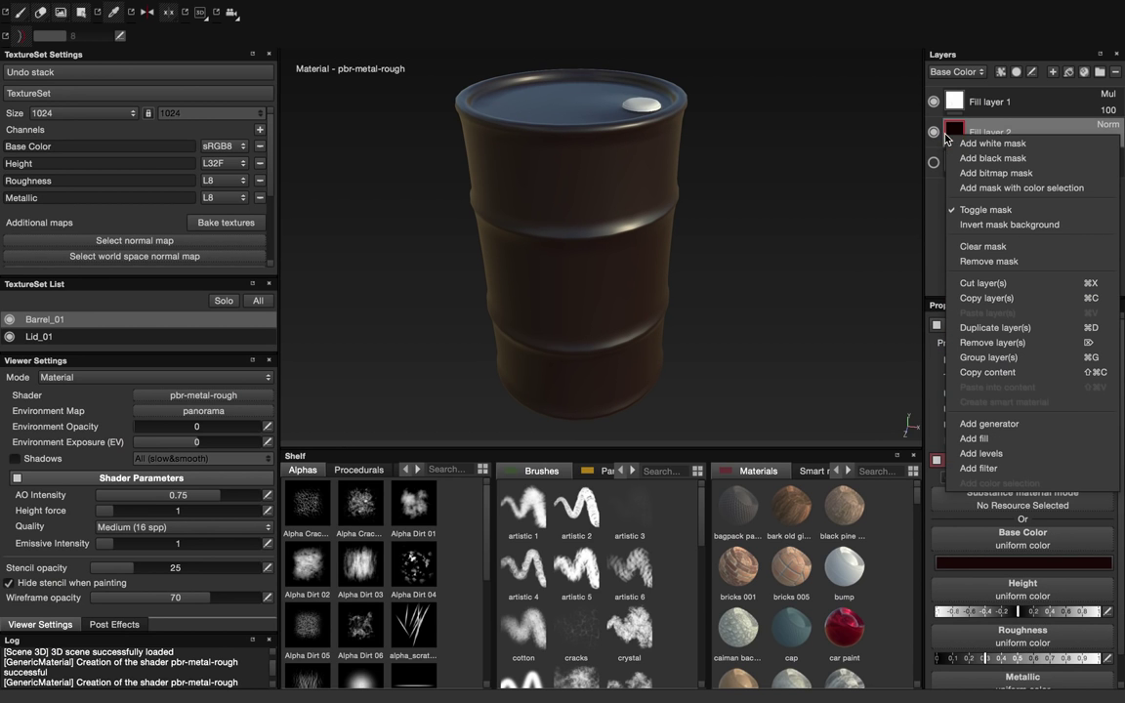
click(983, 157)
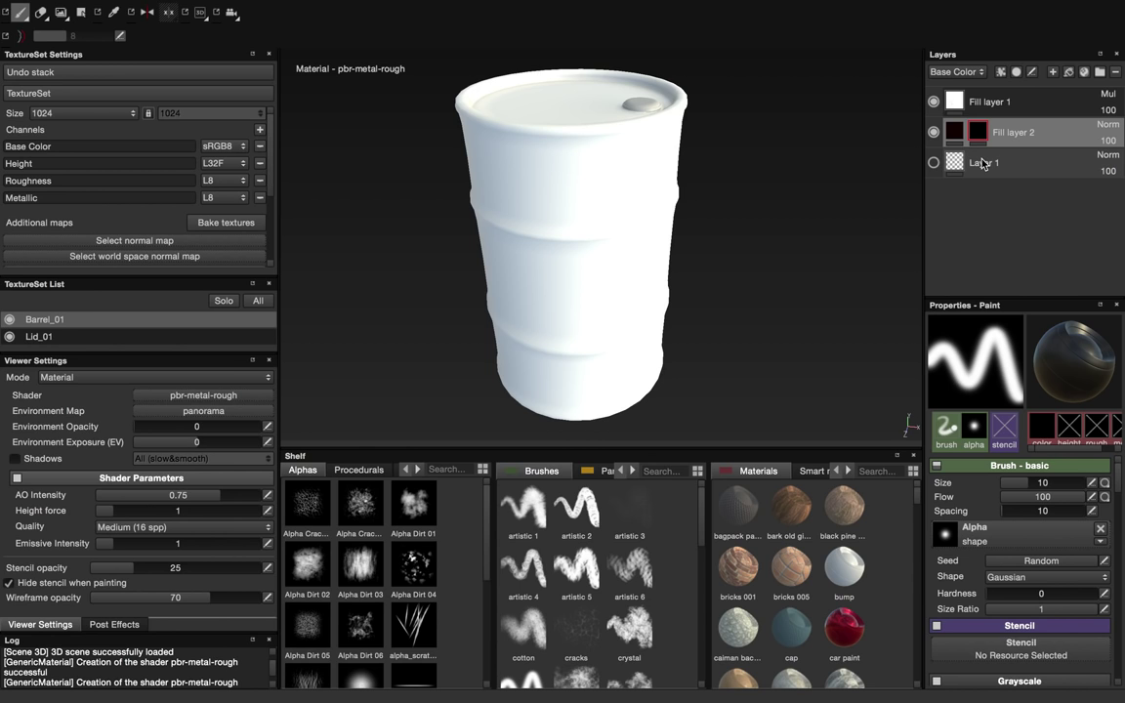
click(1003, 74)
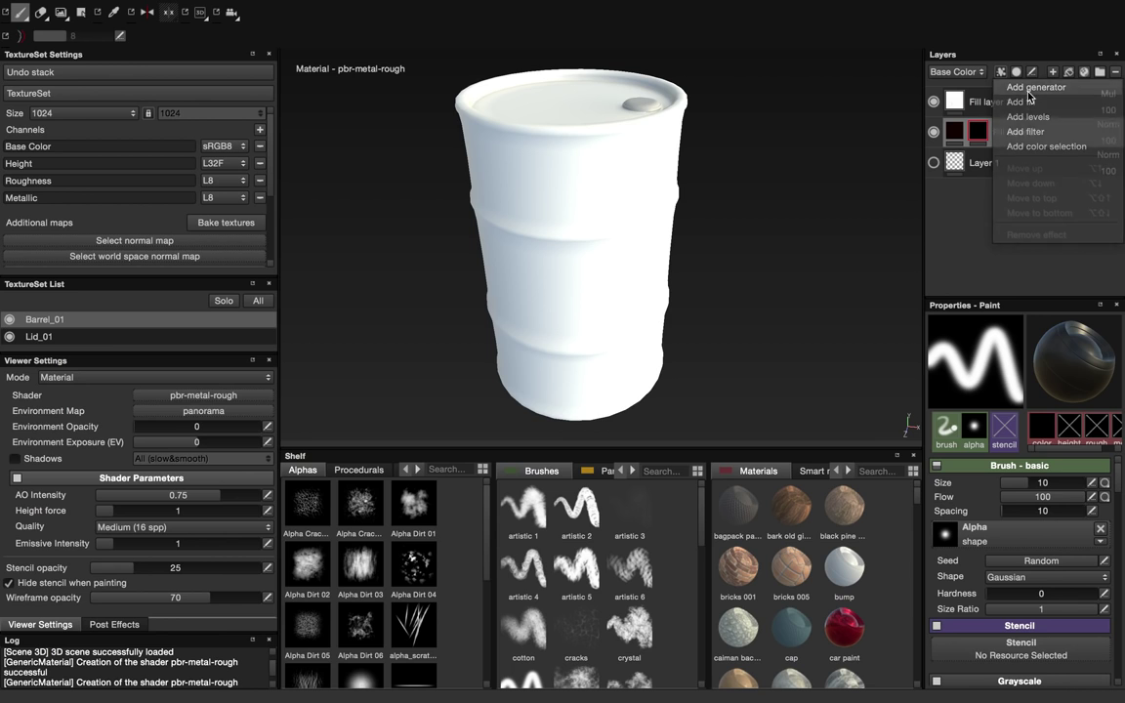
click(1034, 88)
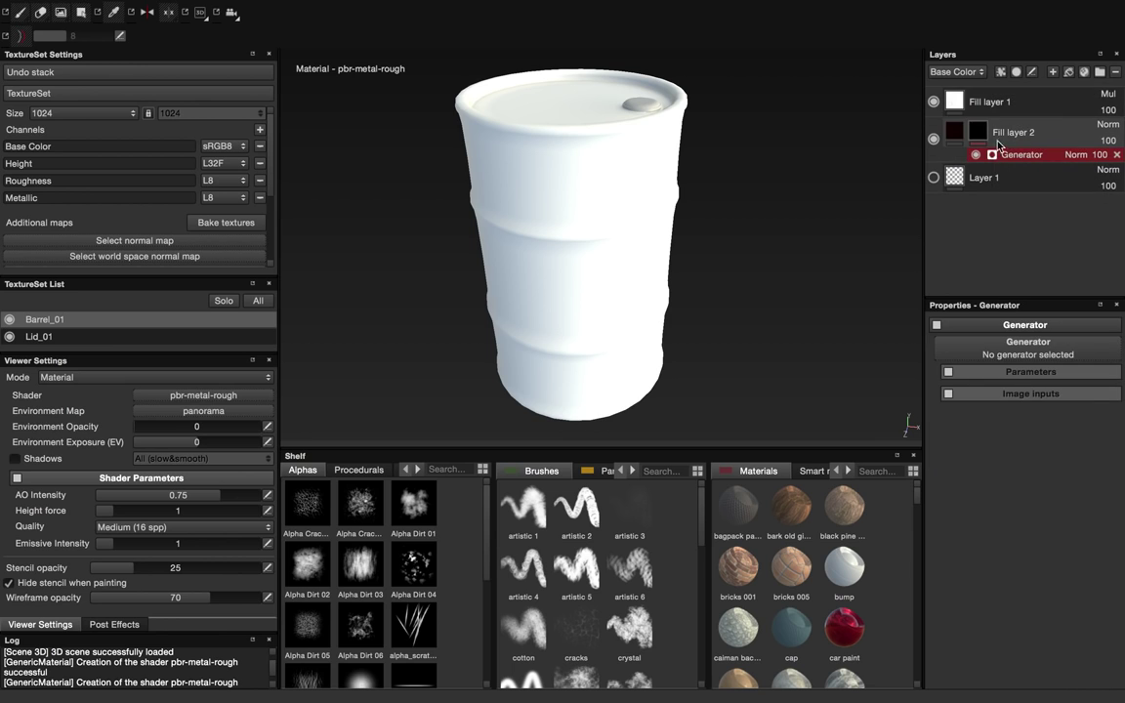
Step: Widen the shelf's generator area and assign MG Edge Damages to the generator on Fill layer 2's mask
click(418, 470)
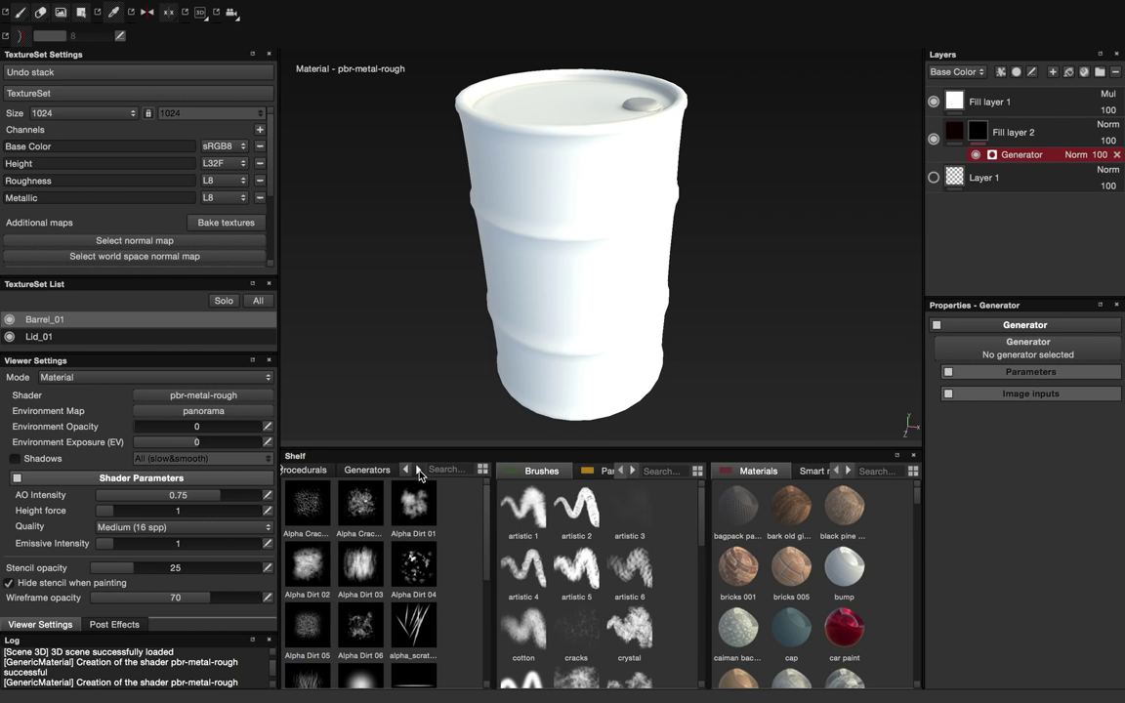
click(418, 470)
click(327, 471)
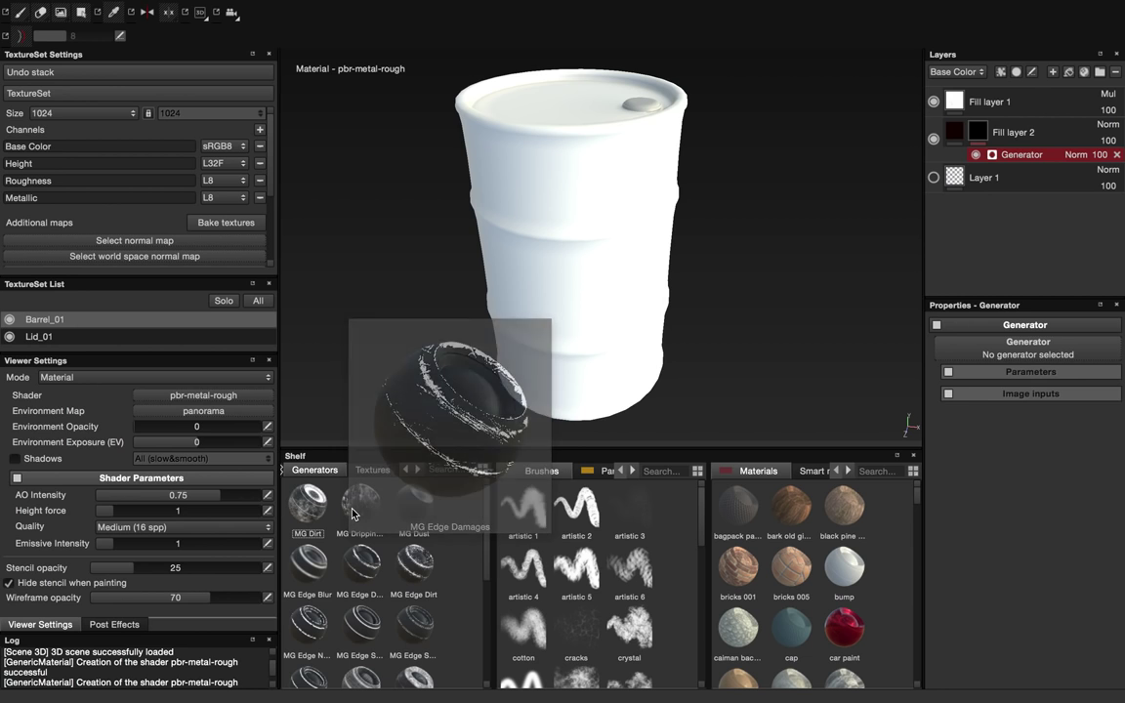
mouse_move(363, 512)
mouse_move(302, 511)
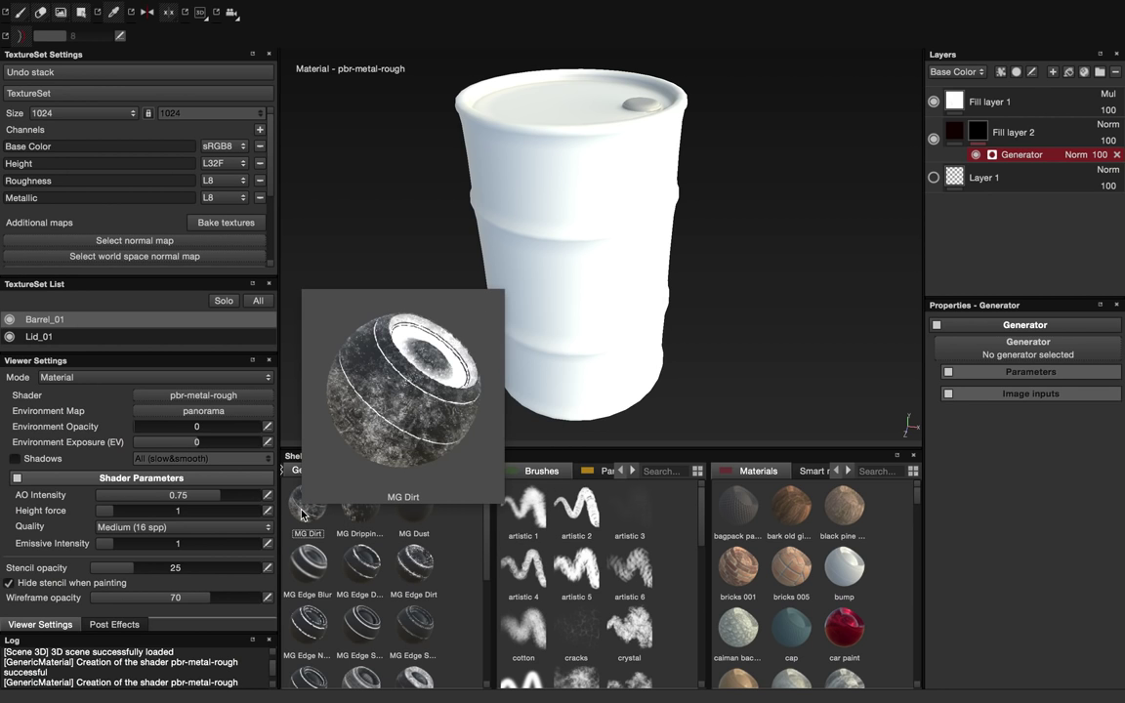
mouse_move(401, 527)
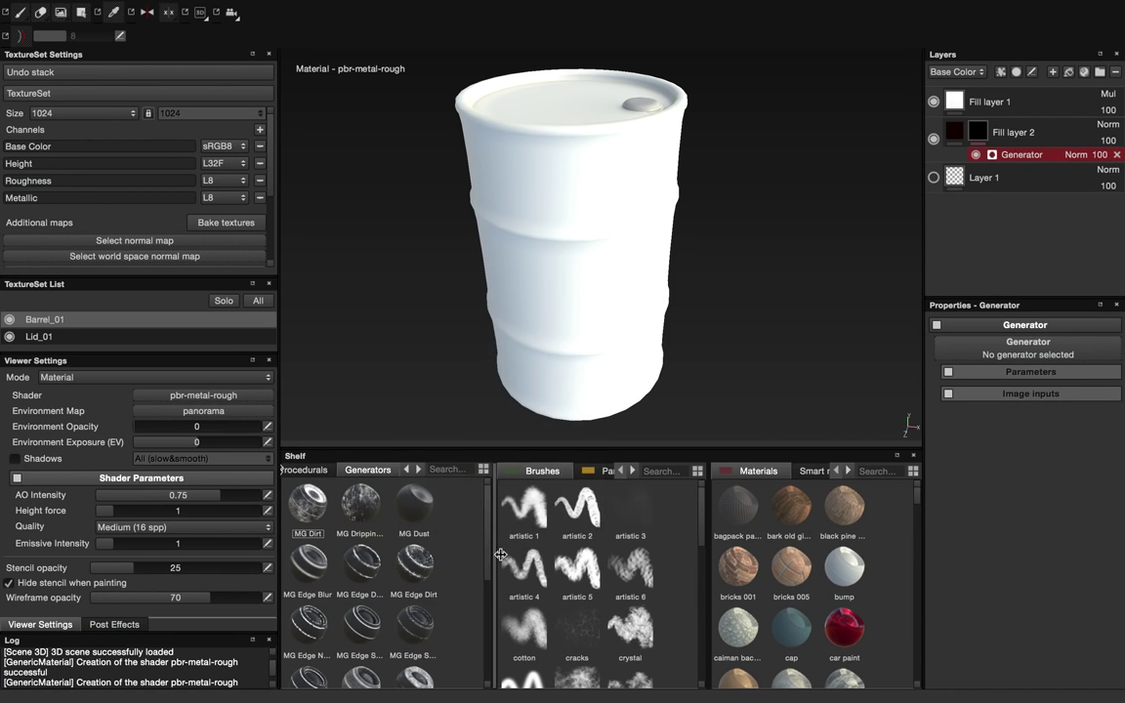
drag(487, 562, 616, 559)
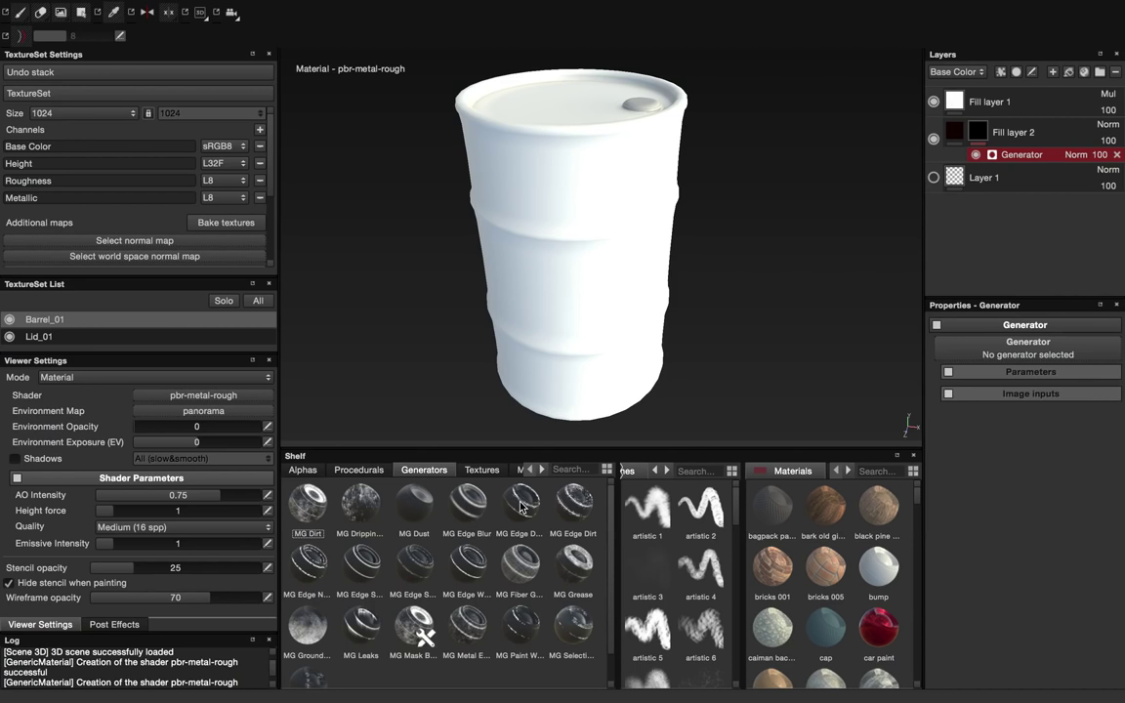
mouse_move(522, 507)
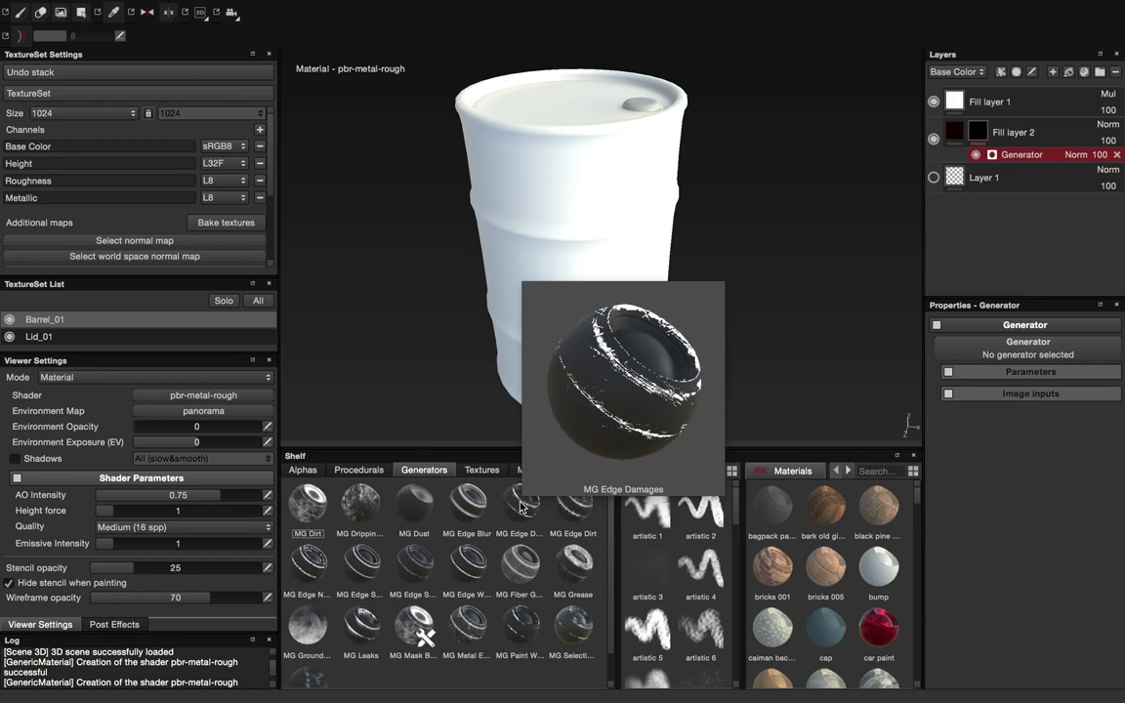
drag(521, 506, 1009, 357)
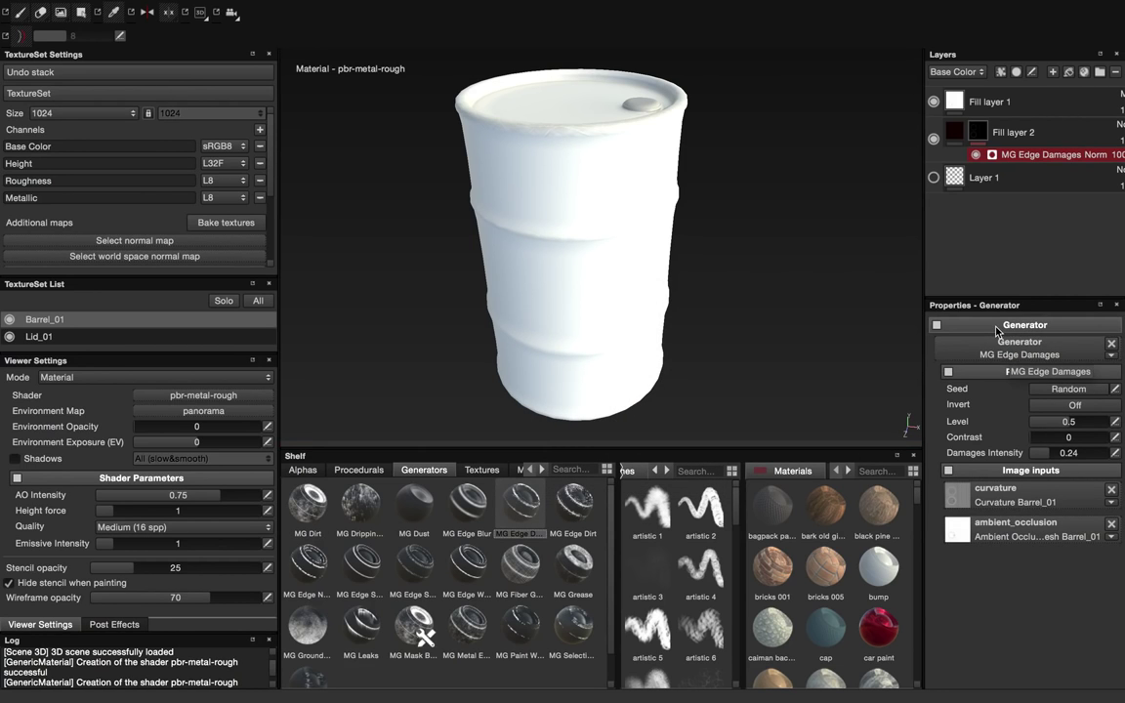
Step: Set the MG Edge Damages parameters to Level 0.9, Contrast 0.36 and Damages Intensity 0.87
alt+drag(617, 198, 625, 225)
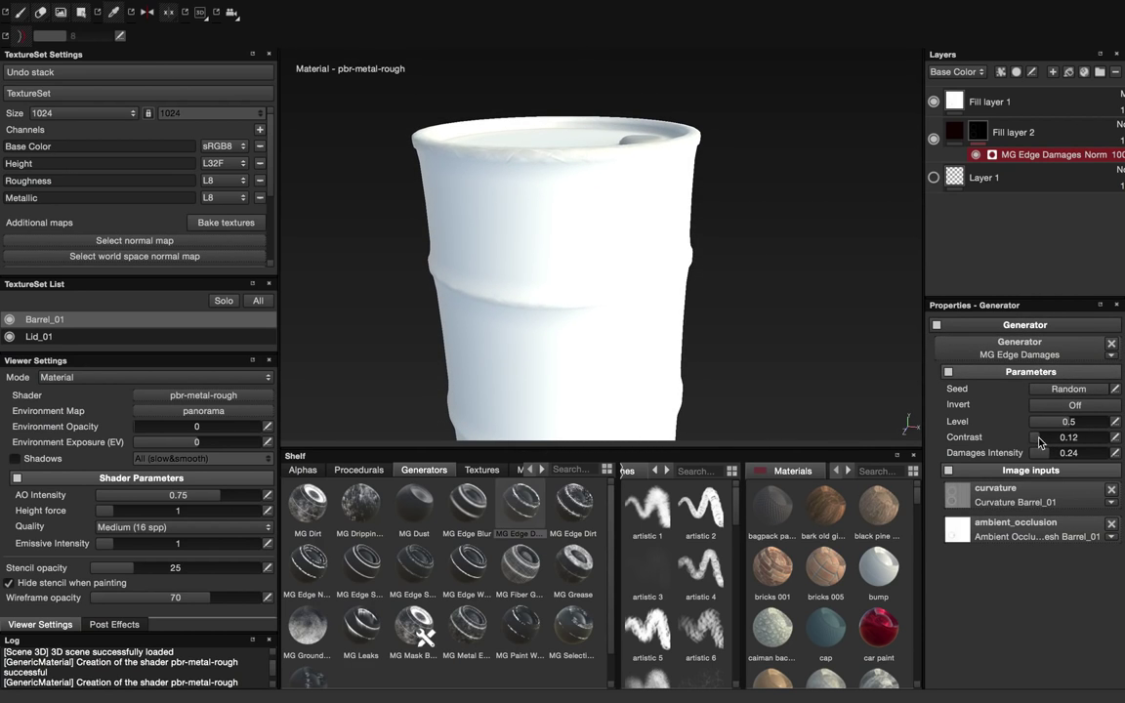
drag(1092, 428, 1102, 426)
alt+drag(705, 274, 683, 297)
alt+middle_drag(665, 217, 625, 211)
alt+right_drag(700, 206, 785, 316)
drag(1064, 459, 1073, 459)
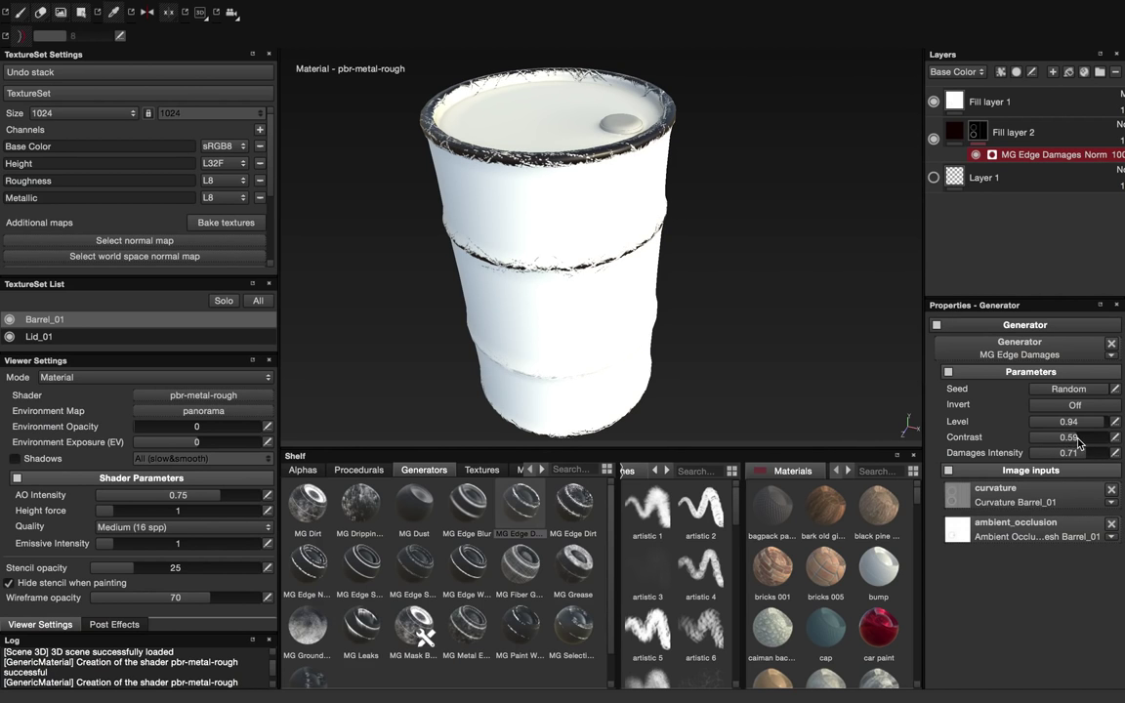
alt+drag(655, 223, 723, 344)
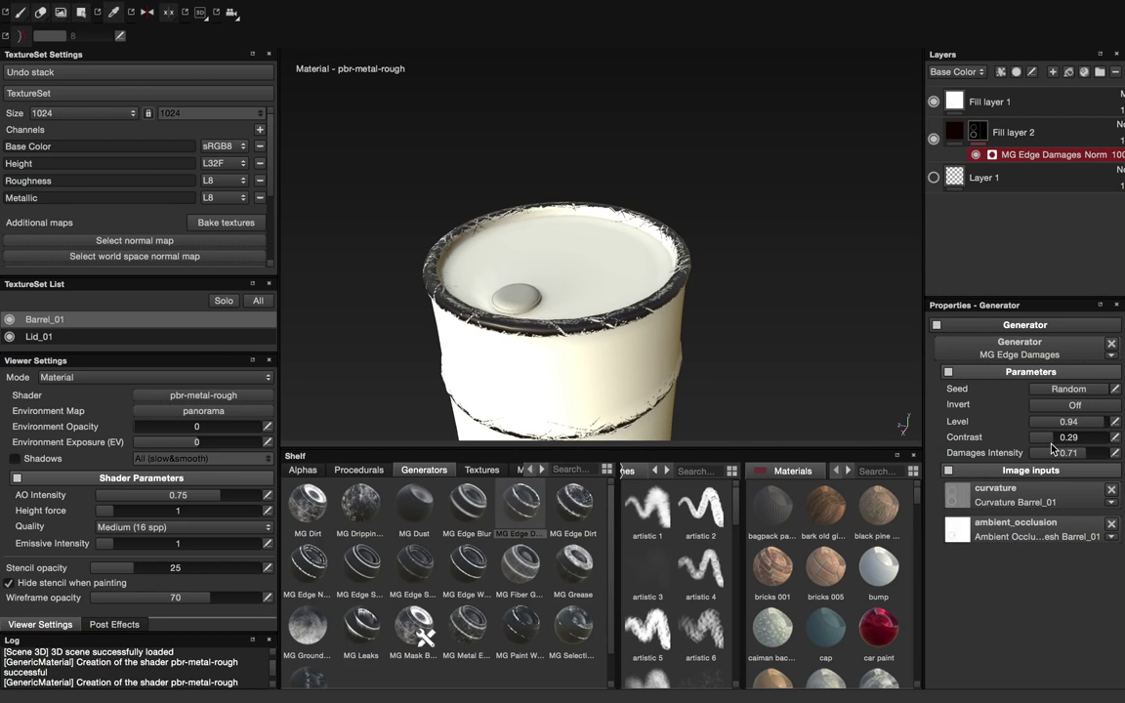
drag(1100, 425, 1098, 457)
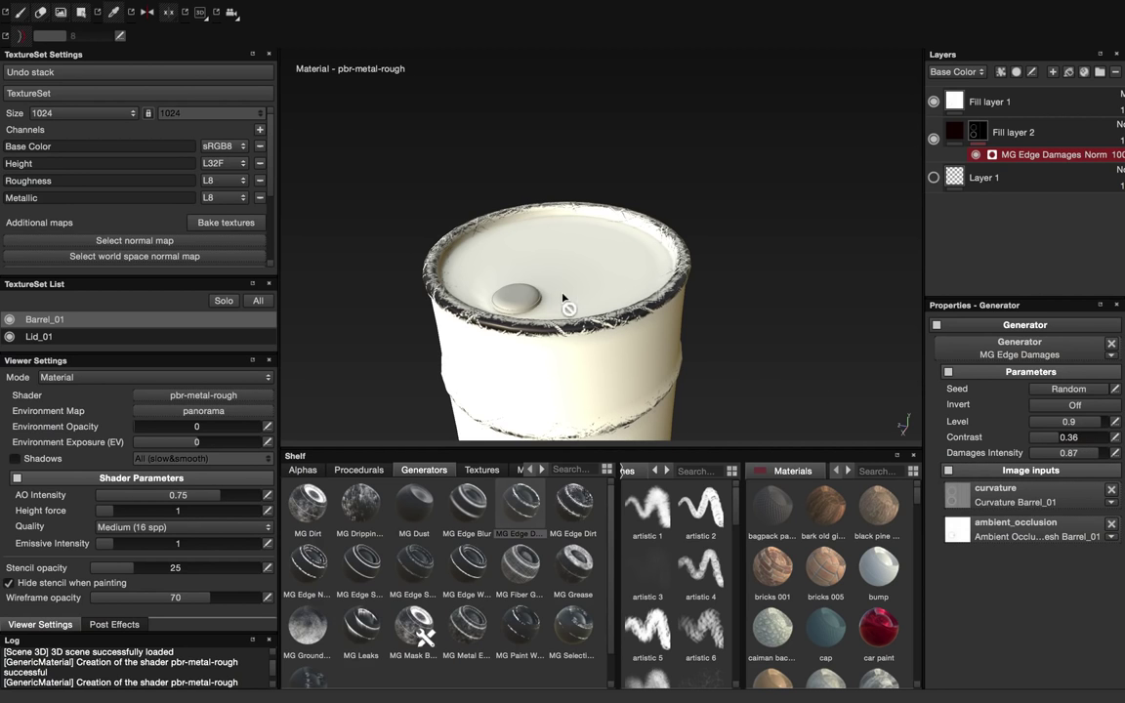
alt+drag(562, 296, 510, 238)
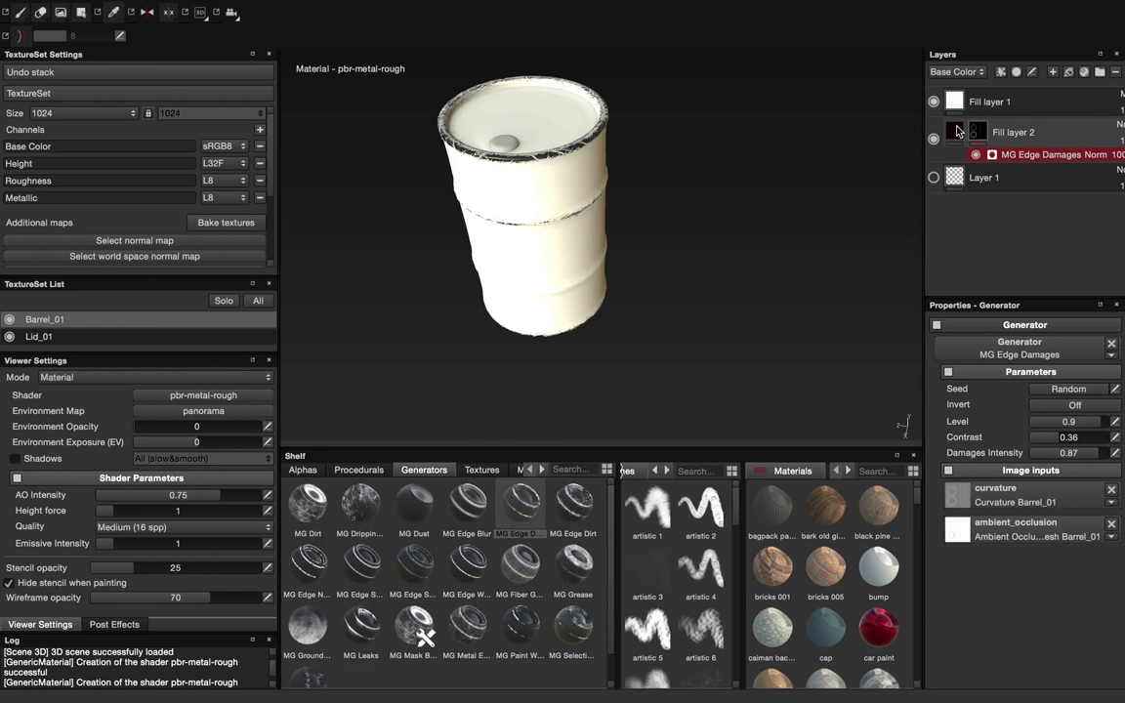
Step: Add a fill layer directly above Fill layer 2 and set its base color to near-black, about R 0.001, G 0, B 0
click(958, 131)
click(1070, 74)
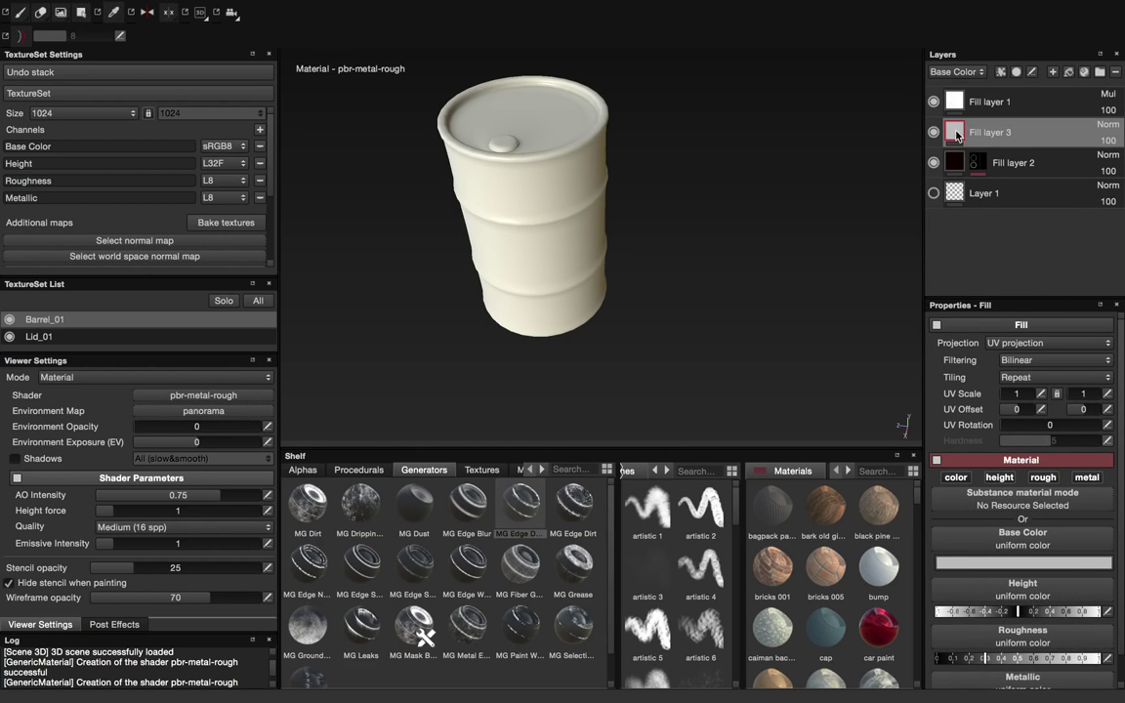
click(1026, 536)
click(846, 374)
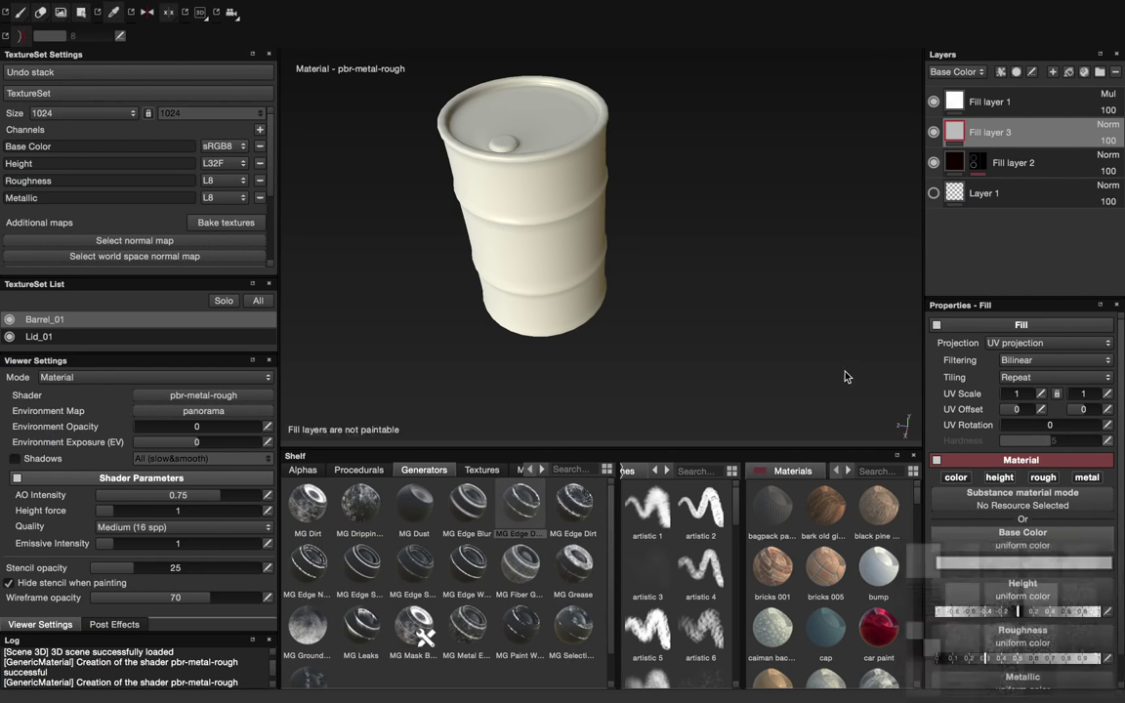
click(1012, 565)
drag(919, 294, 928, 377)
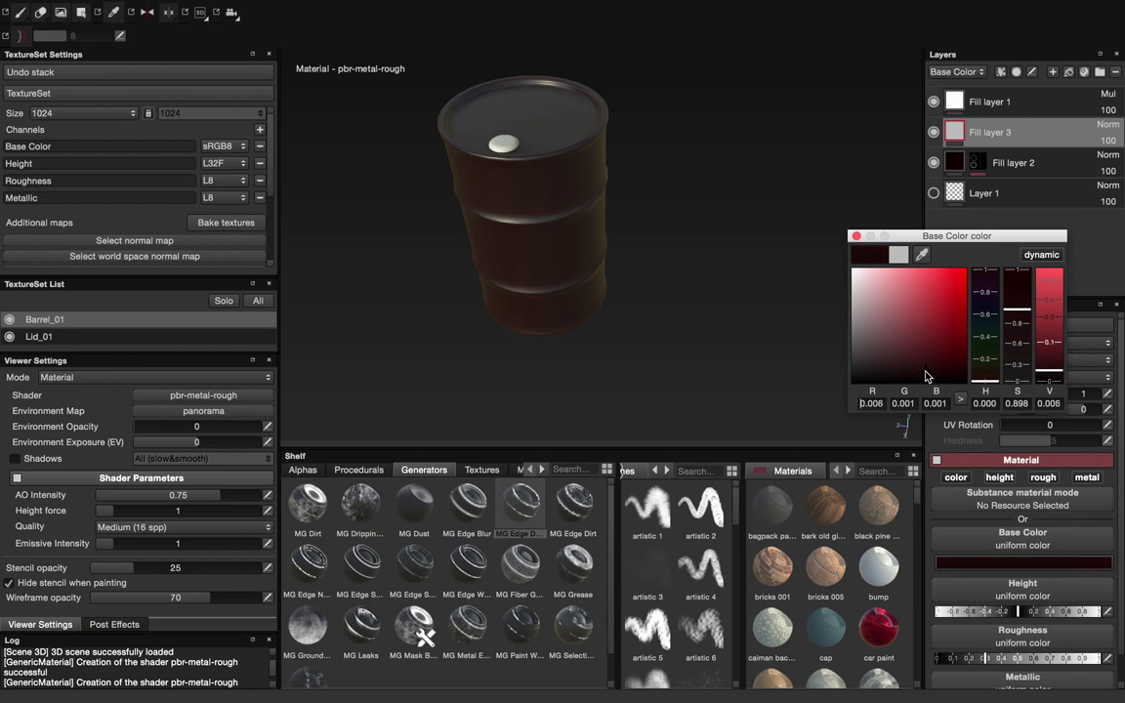
click(856, 237)
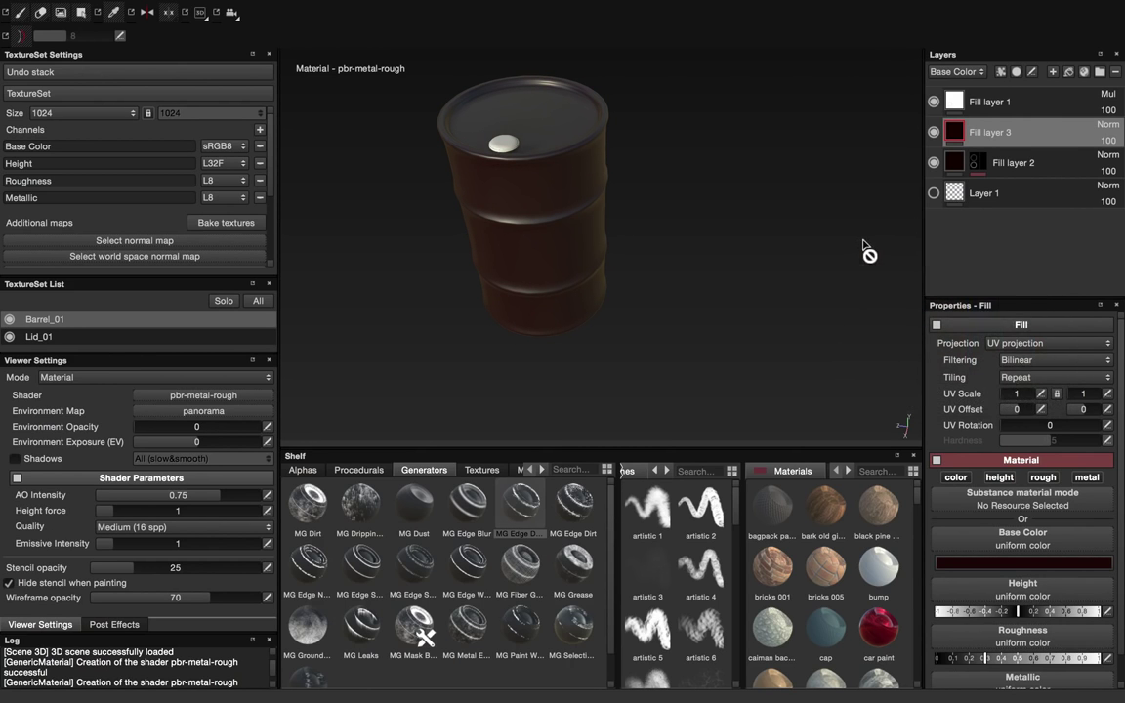
click(942, 563)
drag(916, 366, 955, 383)
click(856, 237)
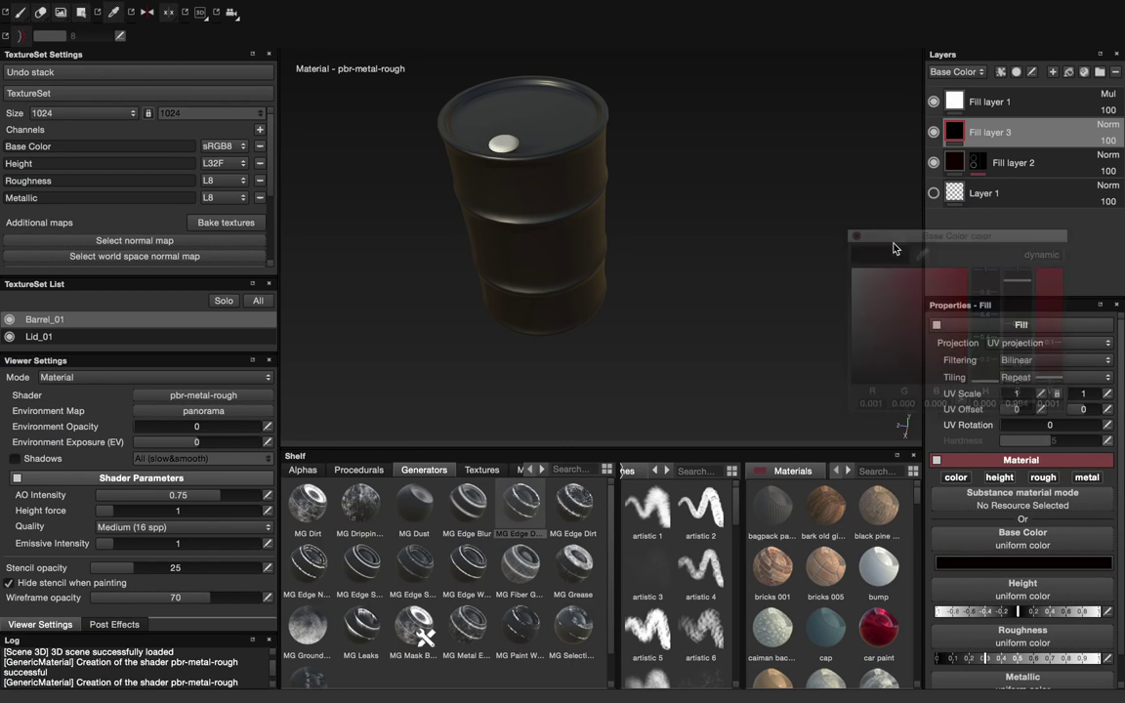
click(1001, 76)
click(1021, 87)
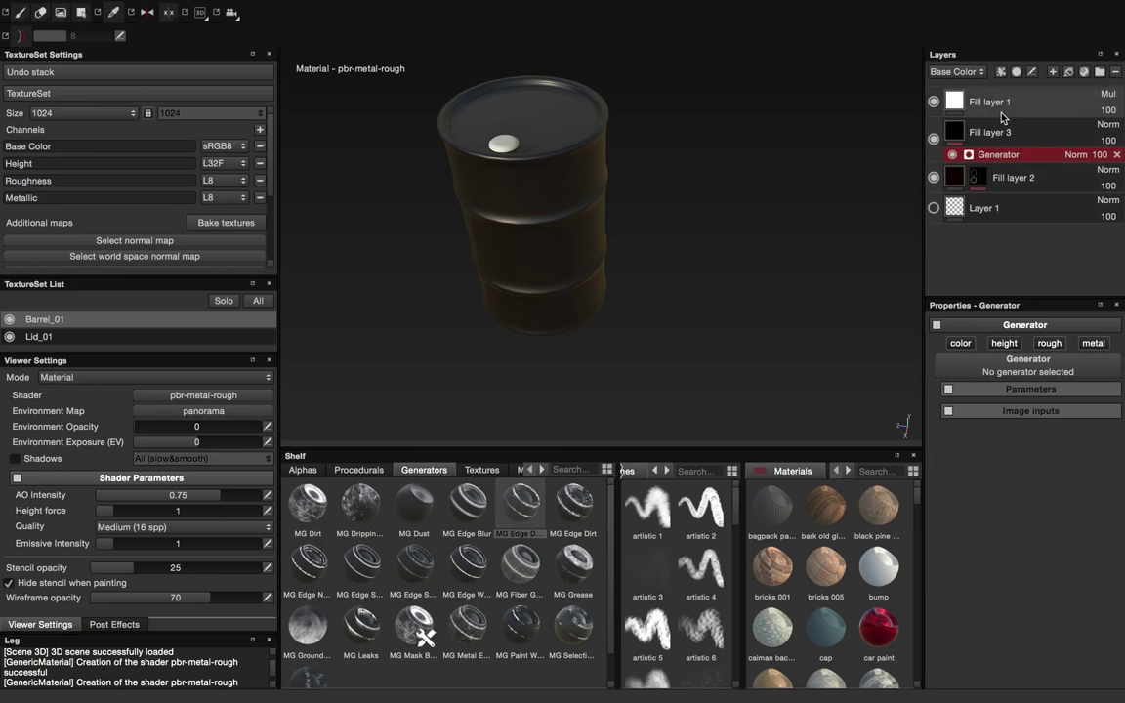
click(998, 137)
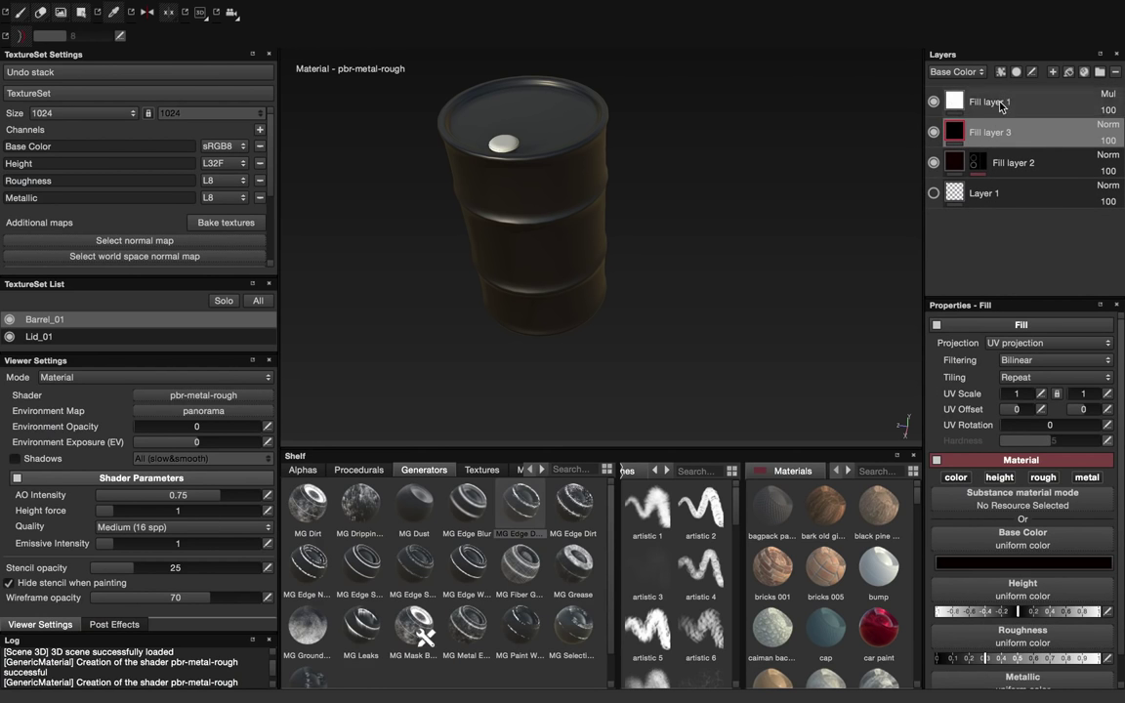
Step: Add a black mask to Fill layer 3 and assign the MG Dirt generator to that mask
right_click(957, 134)
click(1011, 155)
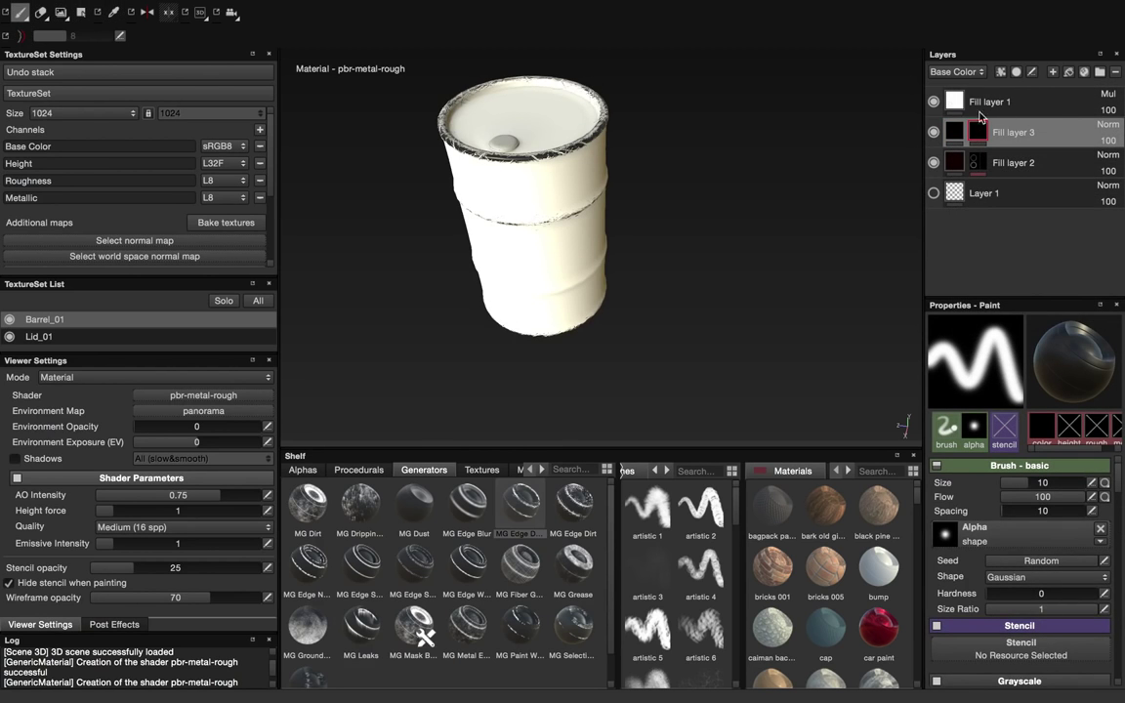
click(1001, 72)
click(1033, 87)
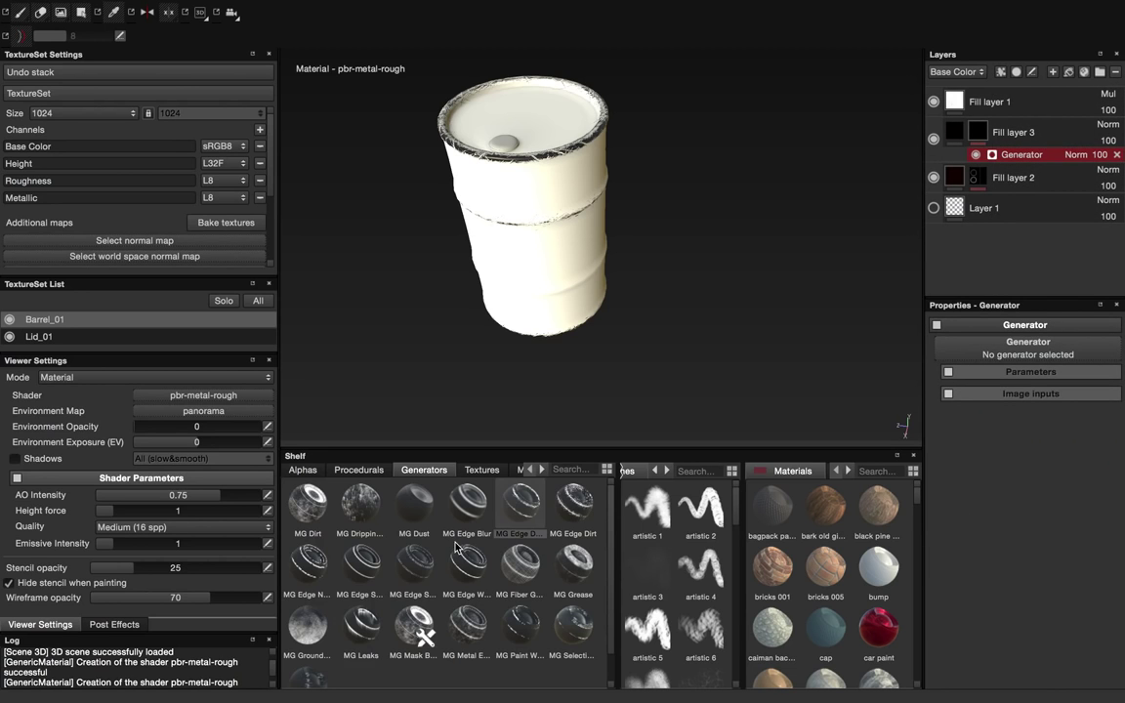
drag(335, 510, 1064, 361)
Step: Set the MG Dirt generator's Grunge Amount to 0.37 and inspect the dirt on the barrel's side and top
alt+drag(536, 191, 635, 251)
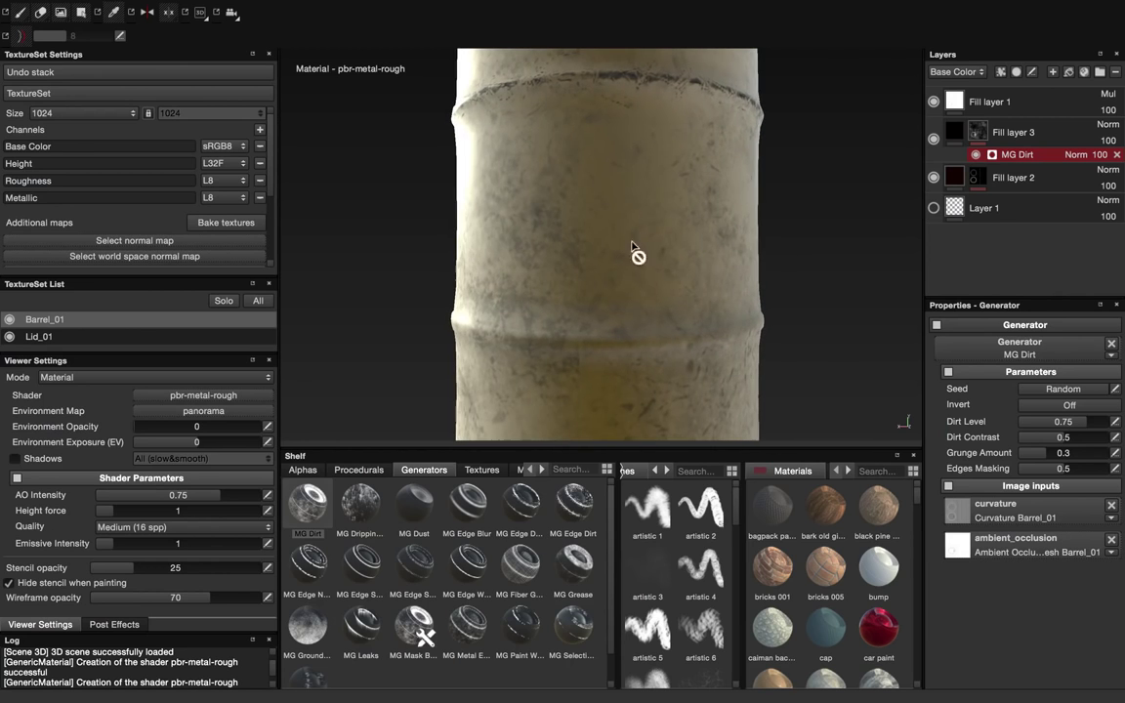
click(1052, 456)
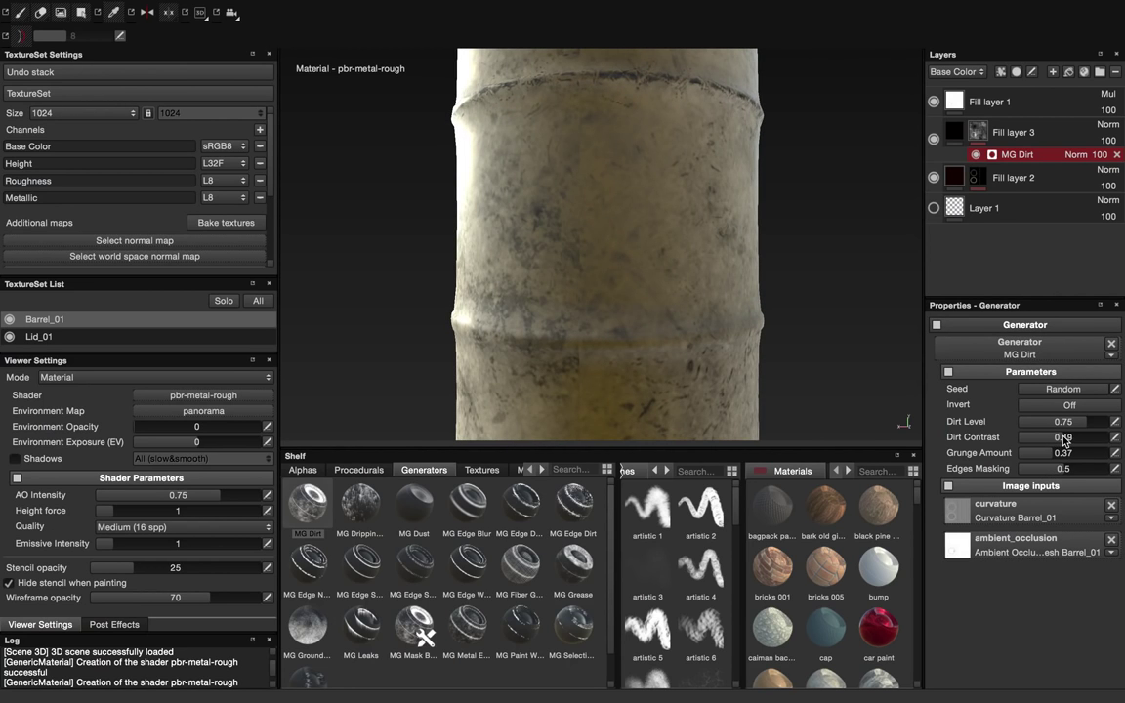
alt+drag(735, 324, 537, 241)
alt+right_drag(537, 242, 761, 323)
alt+drag(761, 323, 745, 334)
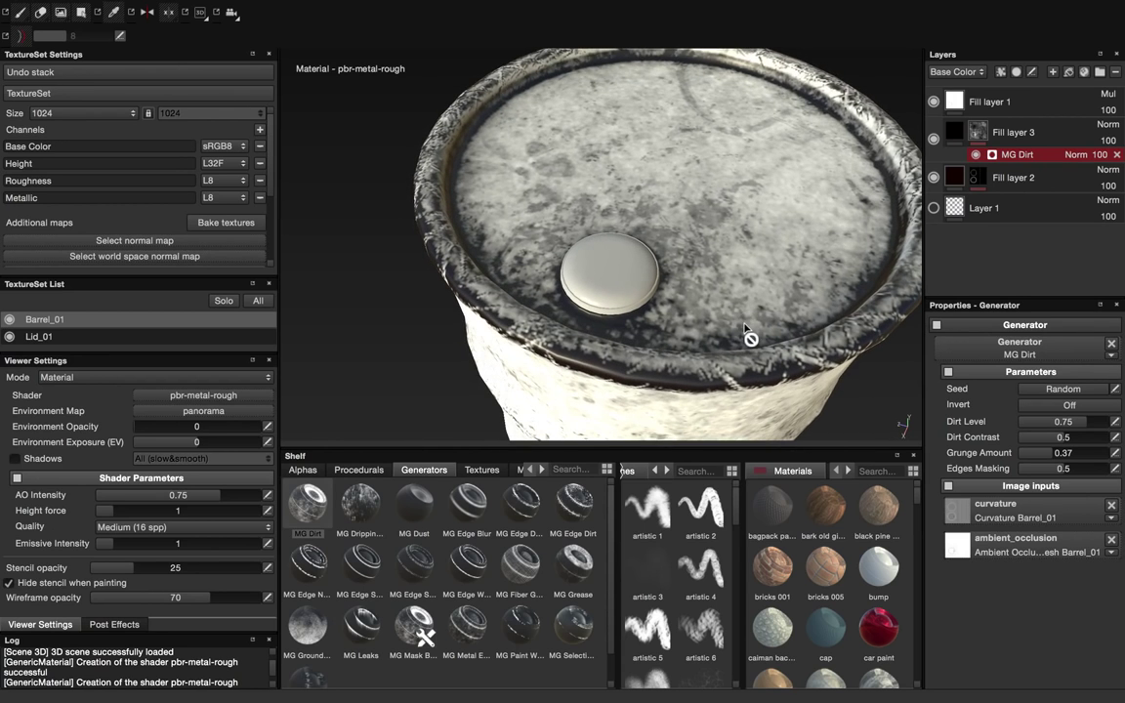
alt+middle_drag(674, 293, 623, 327)
alt+right_drag(624, 328, 571, 281)
alt+middle_drag(621, 347, 570, 285)
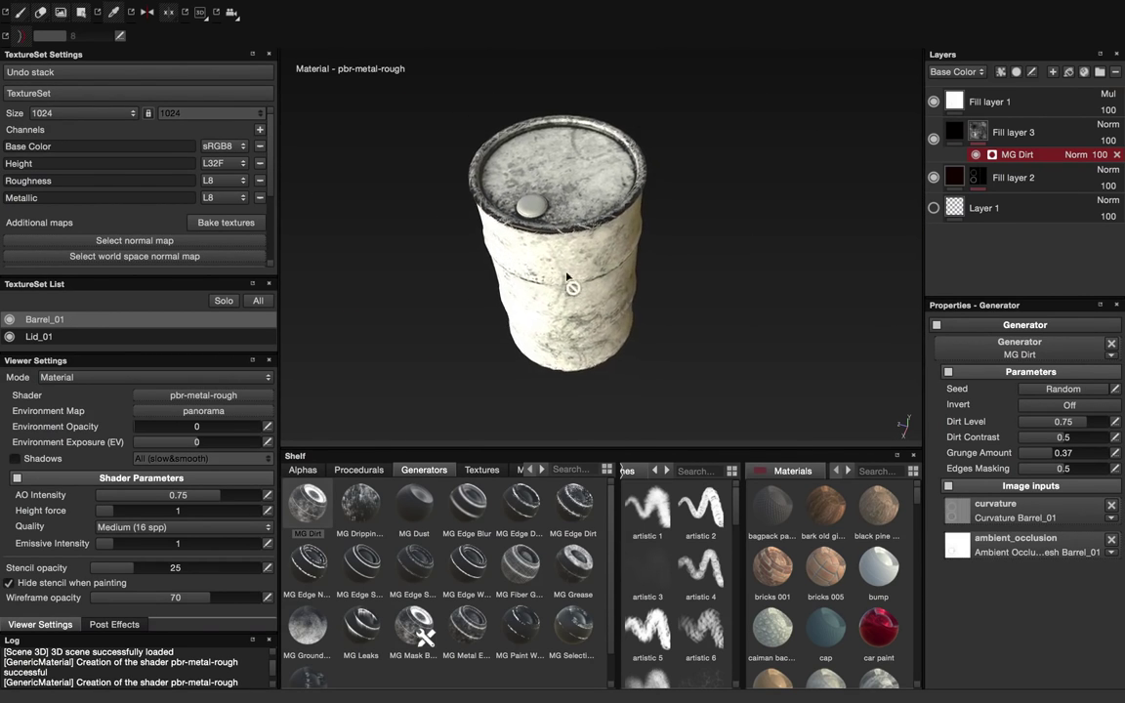
alt+drag(571, 284, 574, 256)
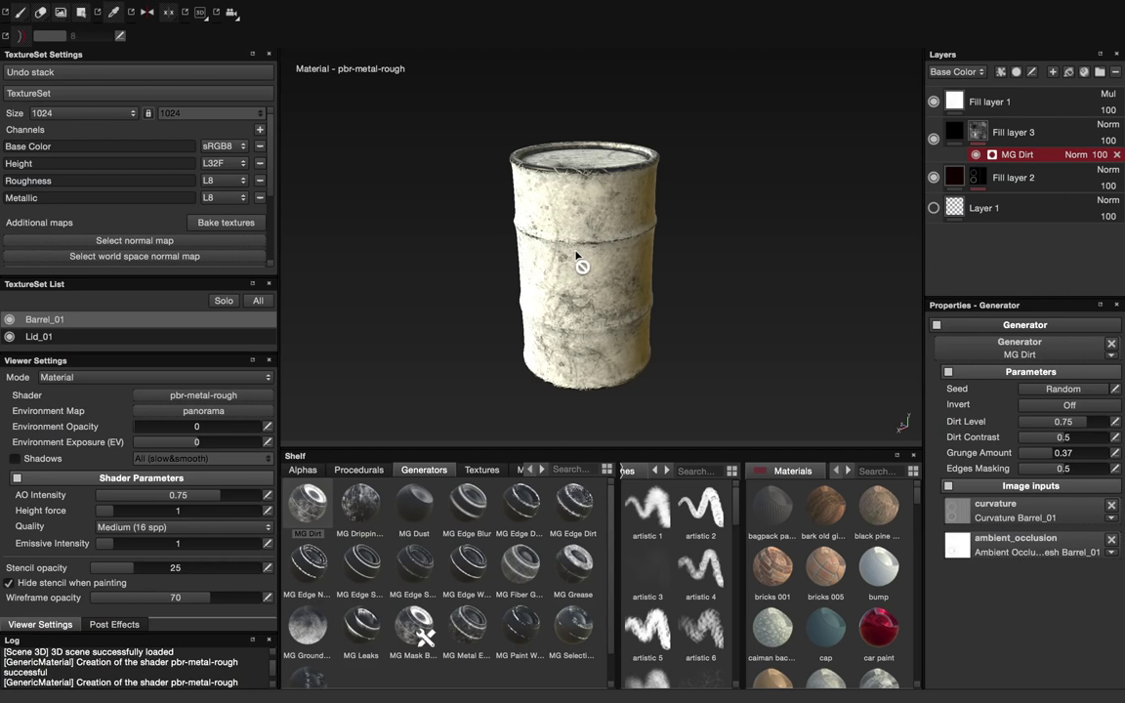
Step: Set the blending mode of Fill layer 3 and Fill layer 2 to Multiply
click(1107, 125)
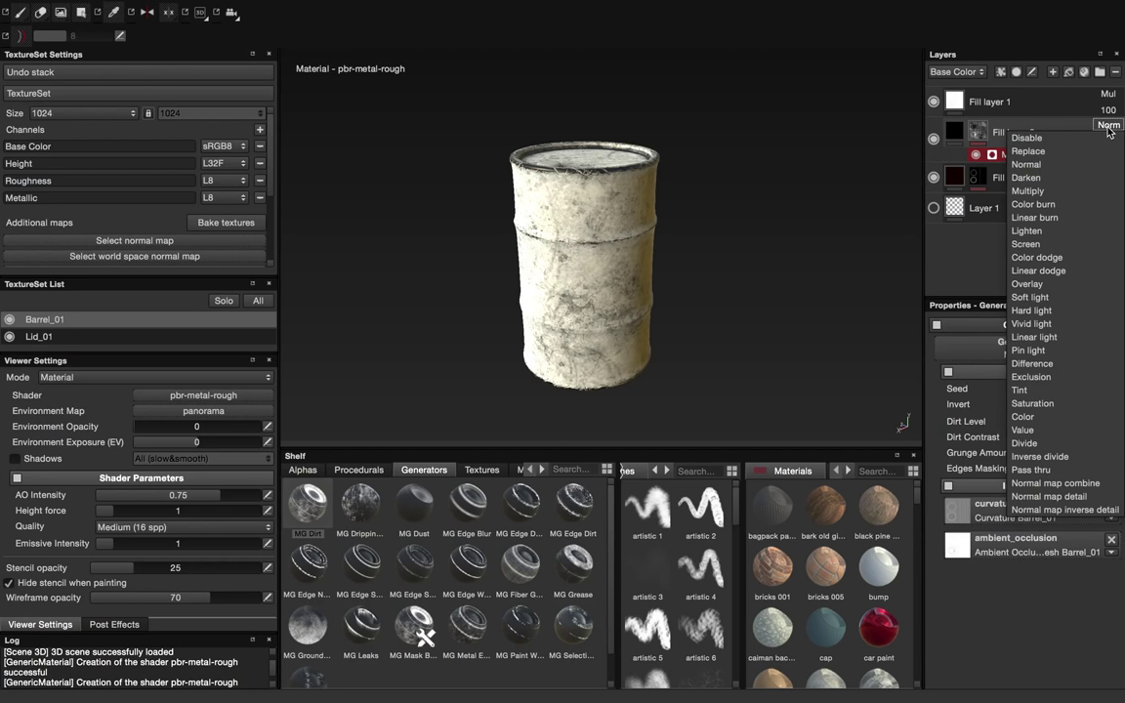
click(1063, 192)
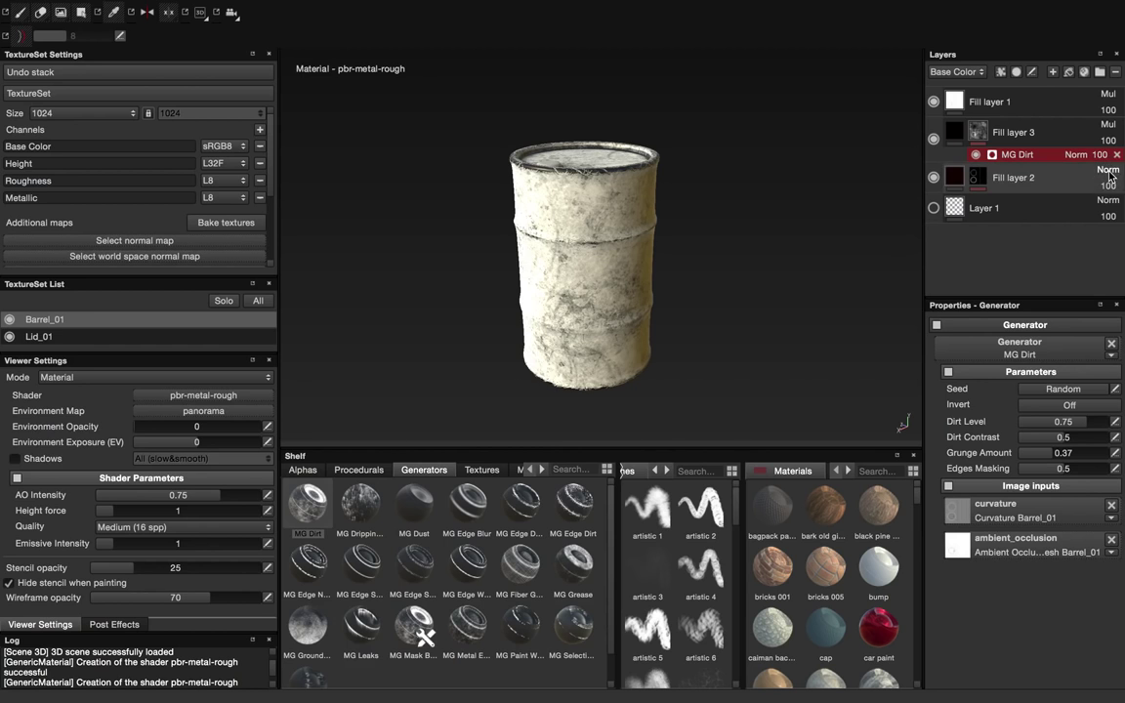
click(1107, 170)
click(1050, 236)
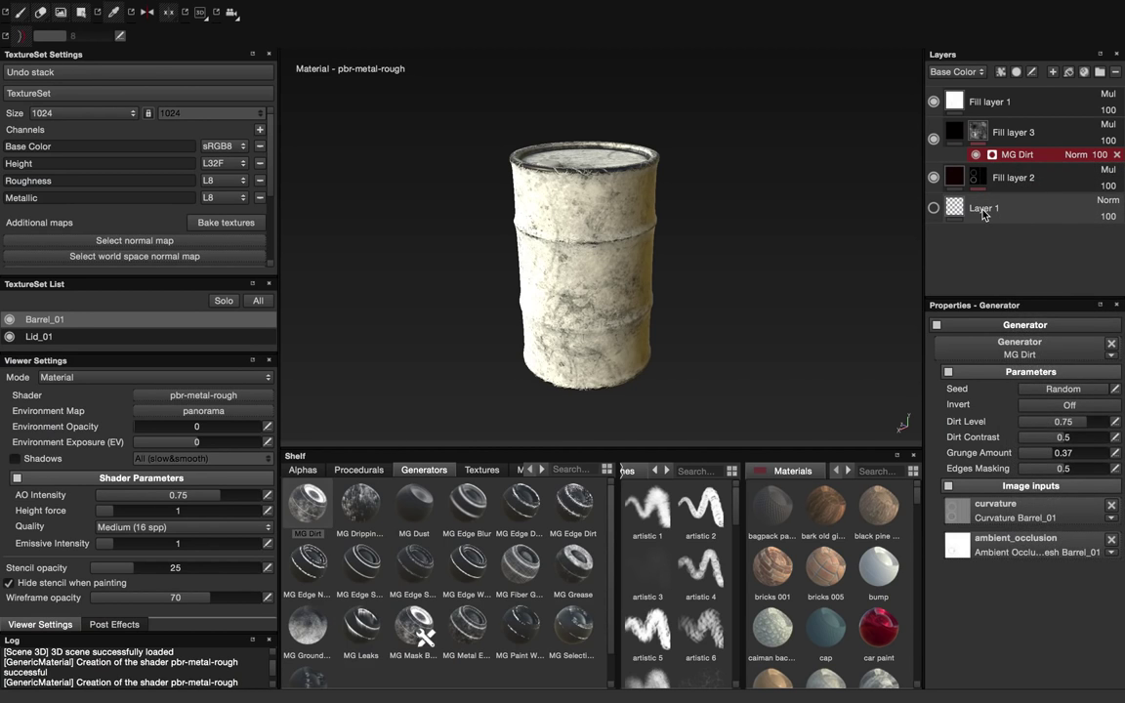
Step: Make Layer 1 visible, select it for painting, and choose the artistic 5 brush
click(958, 211)
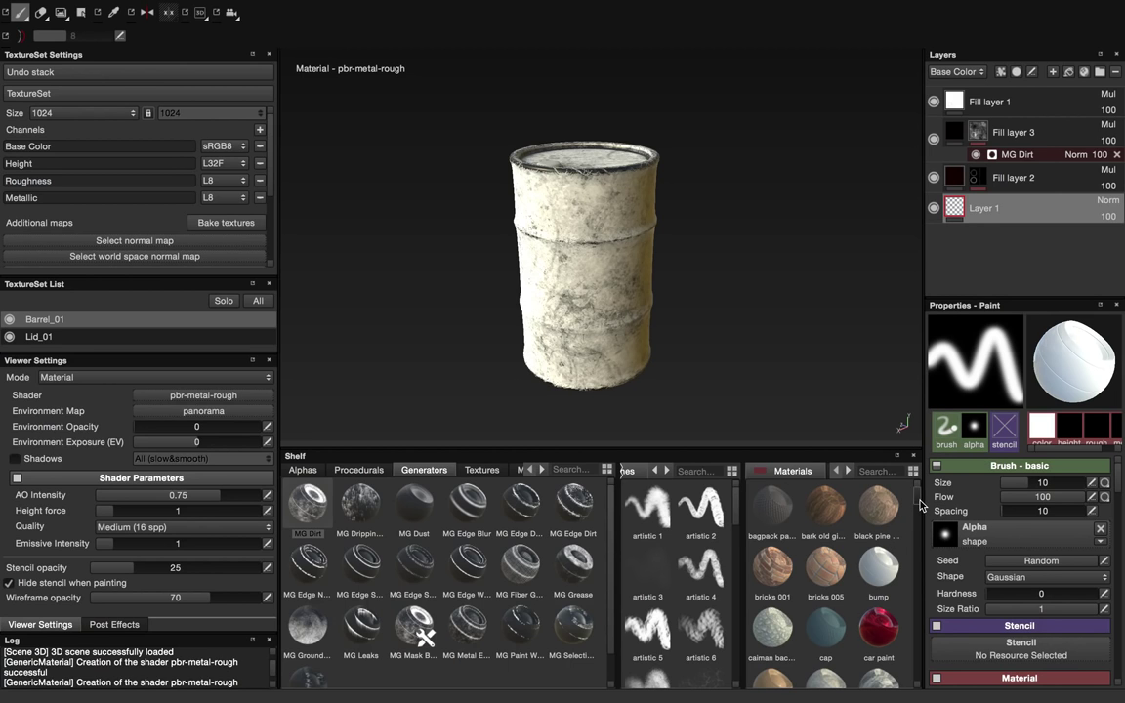
mouse_move(918, 499)
mouse_down()
mouse_move(921, 633)
mouse_move(926, 493)
mouse_up()
scroll(720, 542, down, 2)
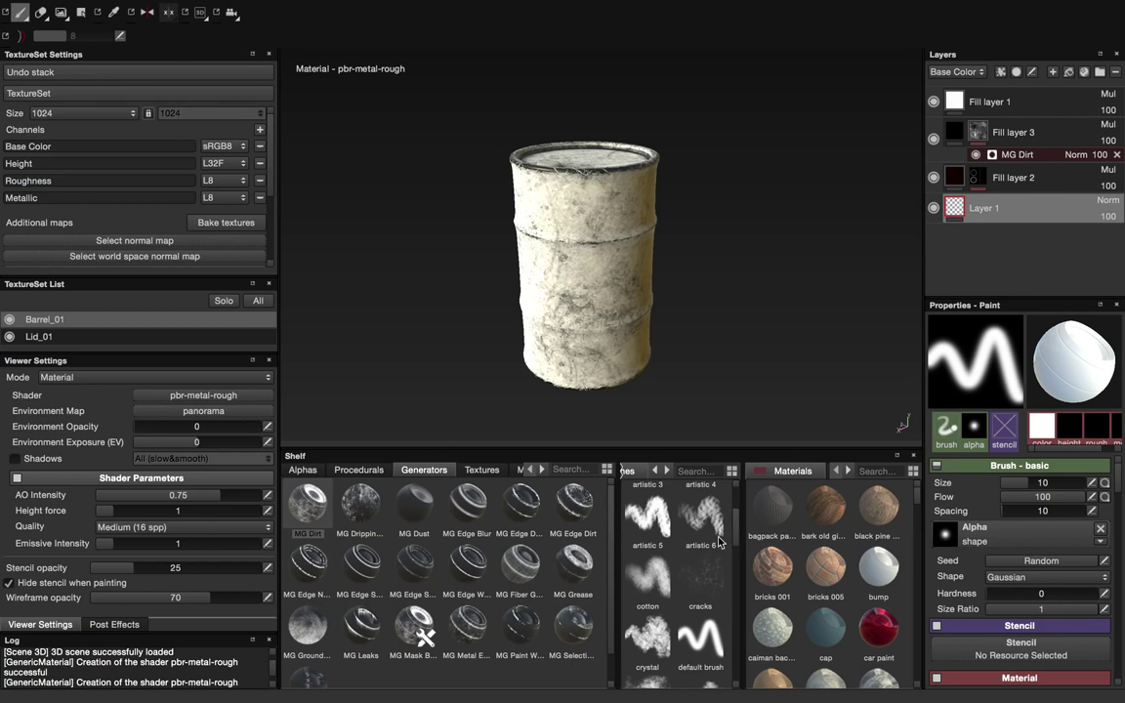
click(658, 529)
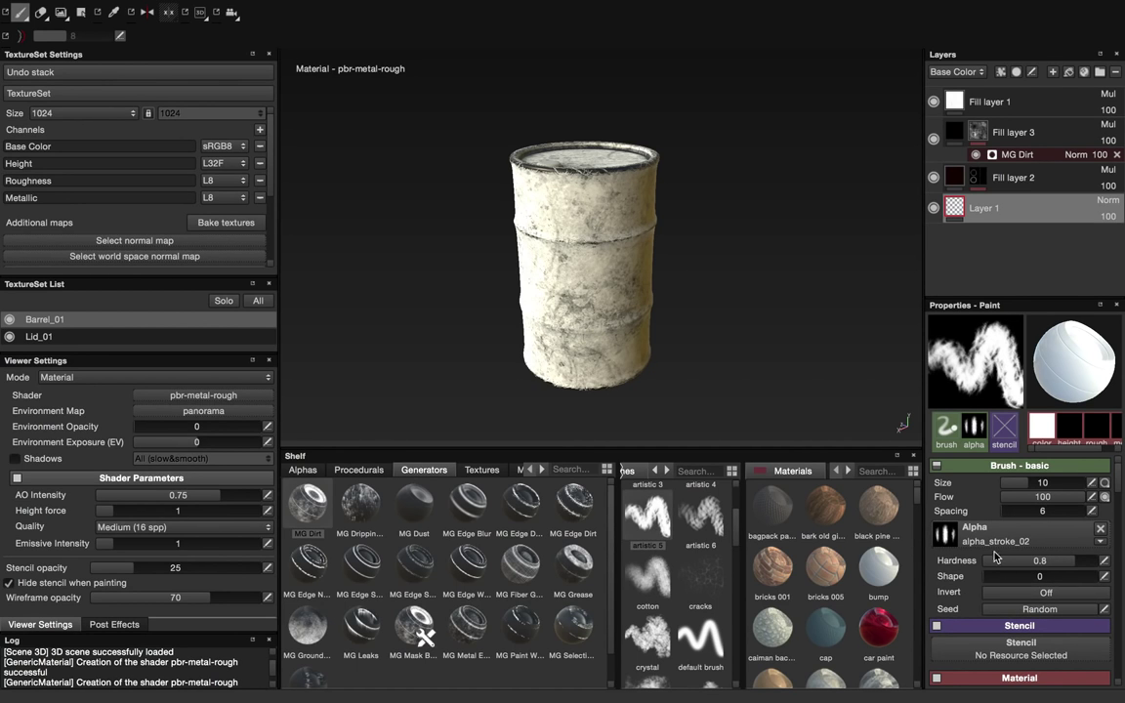
mouse_move(579, 234)
alt+mouse_down()
mouse_move(593, 216)
mouse_move(596, 238)
alt+mouse_up()
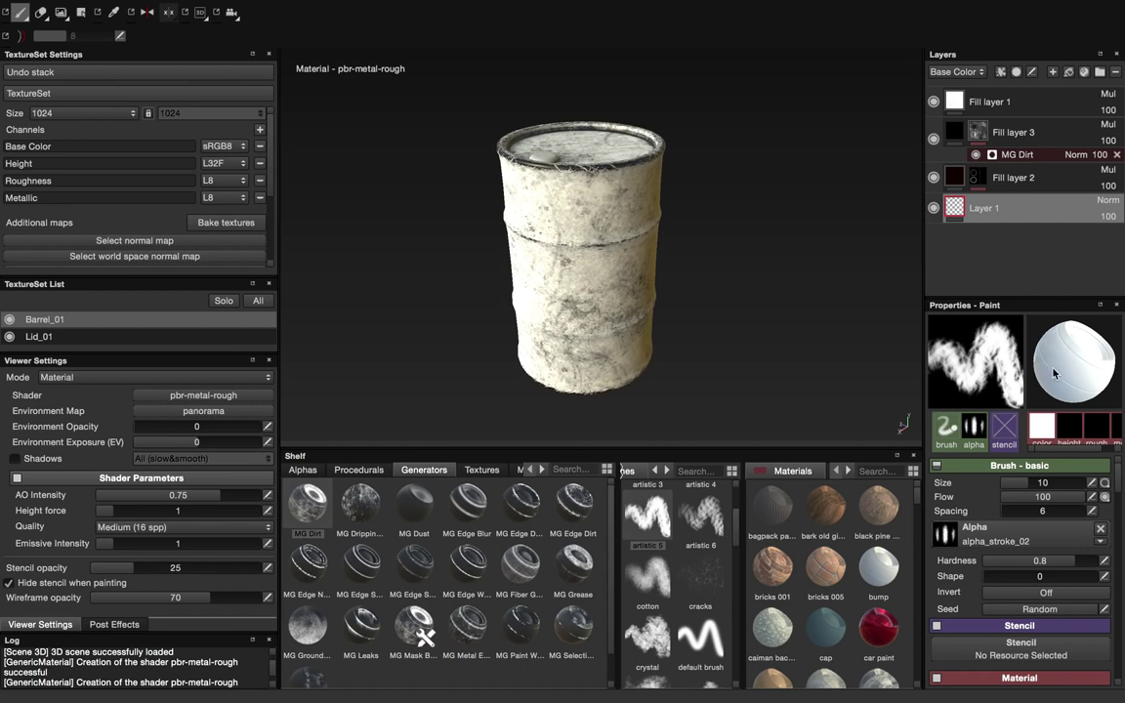
Step: Set the brush's base color to dark red, about R 0.242, G 0.021, B 0.021
click(1042, 430)
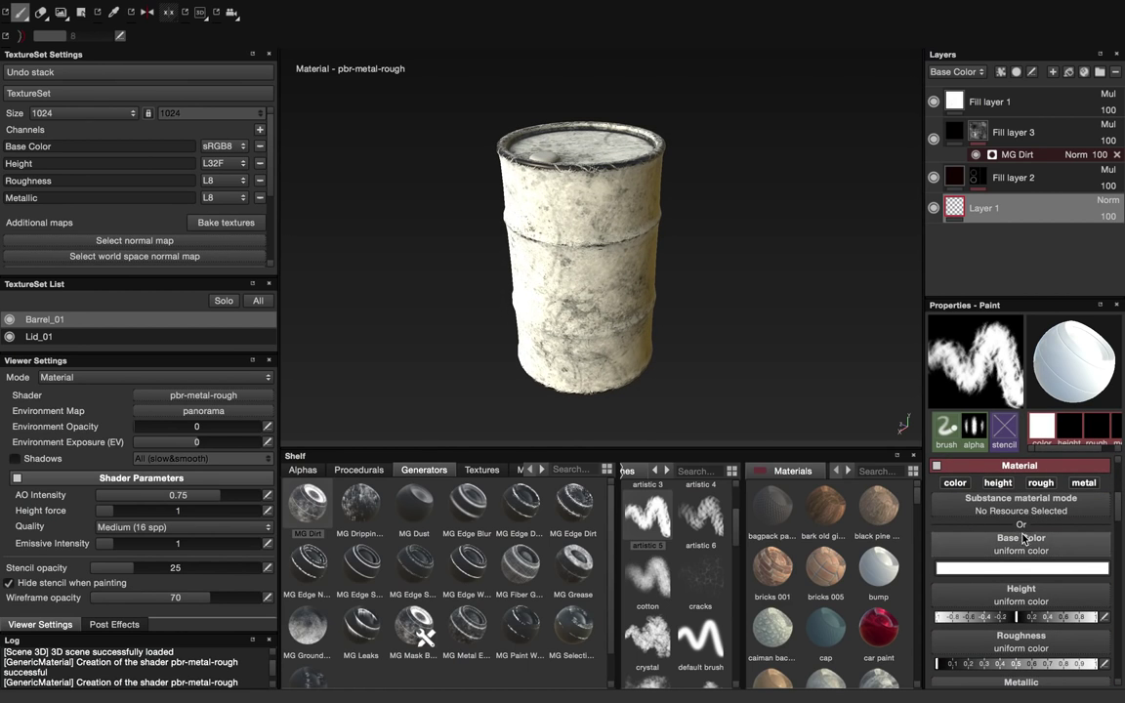
click(1026, 569)
drag(951, 349, 923, 300)
drag(1027, 317, 1024, 338)
drag(928, 315, 945, 278)
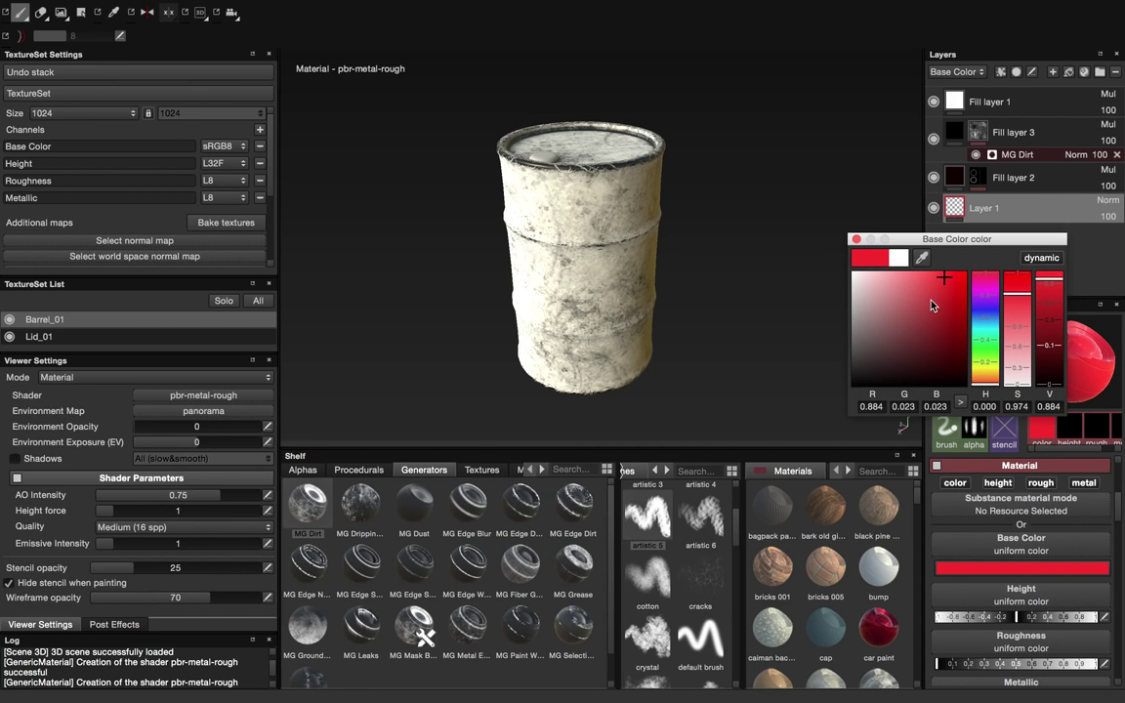
click(930, 280)
drag(1049, 293, 1051, 332)
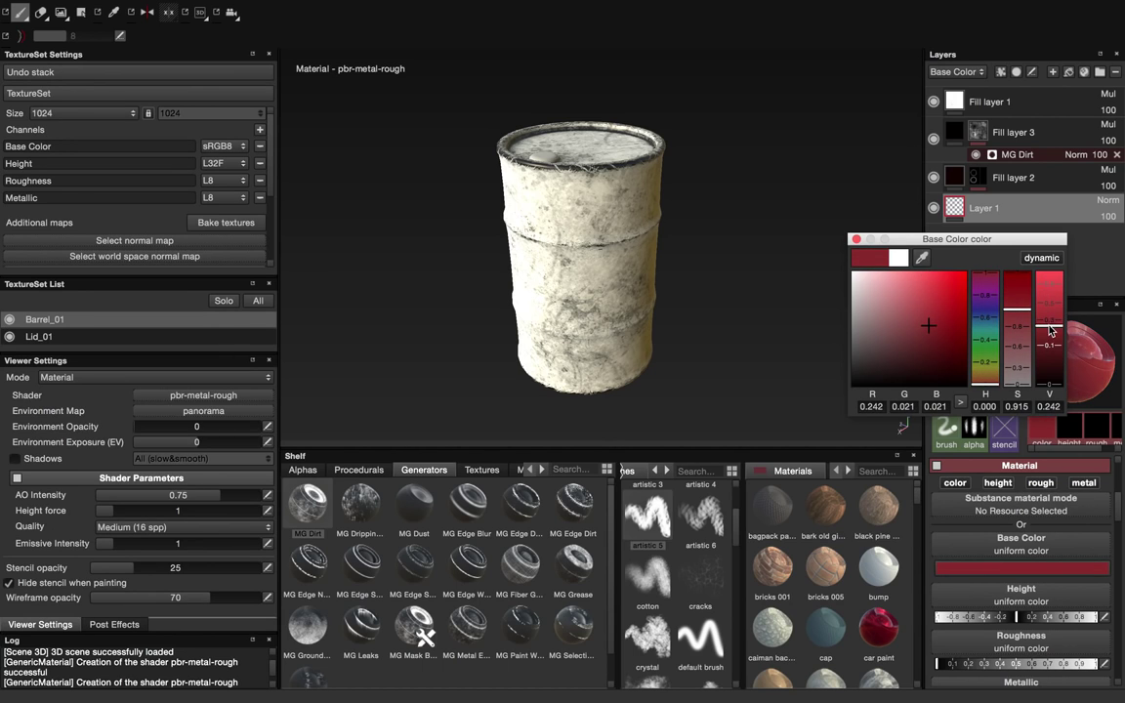
click(854, 240)
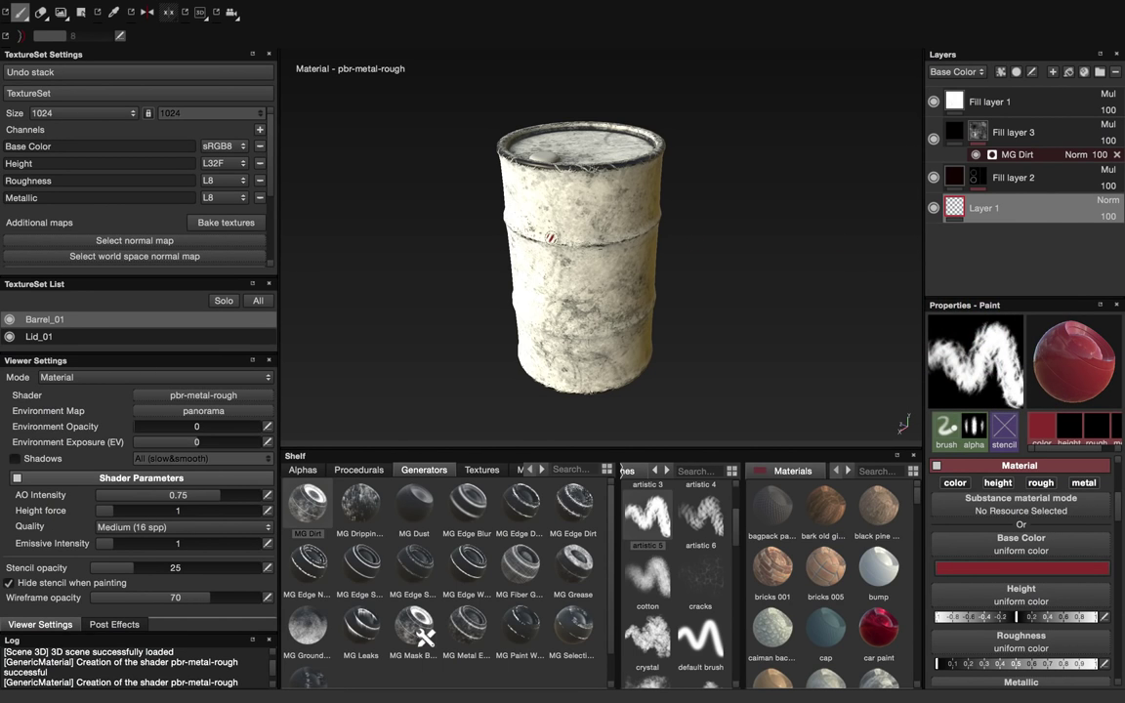
Step: Set the brush size to about 44 and paint red strokes on the barrel's upper side and rim on Layer 1
scroll(1075, 547, up, 5)
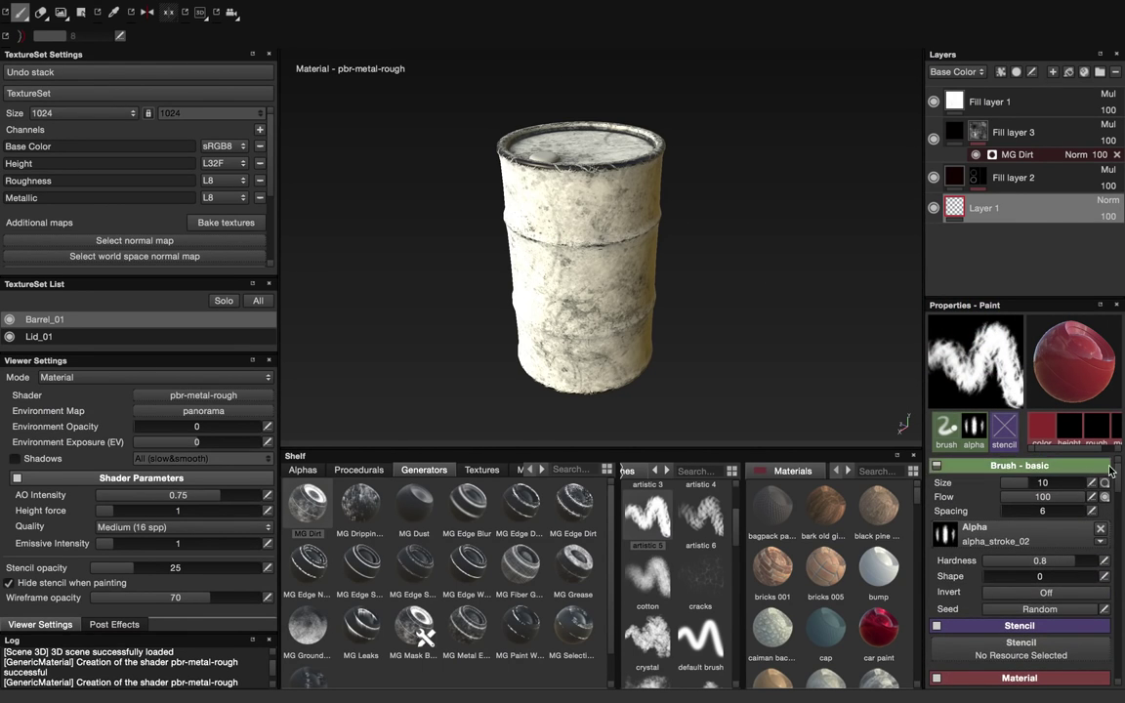
drag(1026, 484, 1058, 486)
mouse_move(560, 203)
mouse_down()
mouse_move(579, 223)
mouse_move(607, 198)
mouse_move(609, 178)
mouse_move(601, 241)
mouse_move(633, 260)
mouse_move(625, 268)
mouse_up()
drag(579, 249, 674, 235)
alt+drag(674, 235, 630, 243)
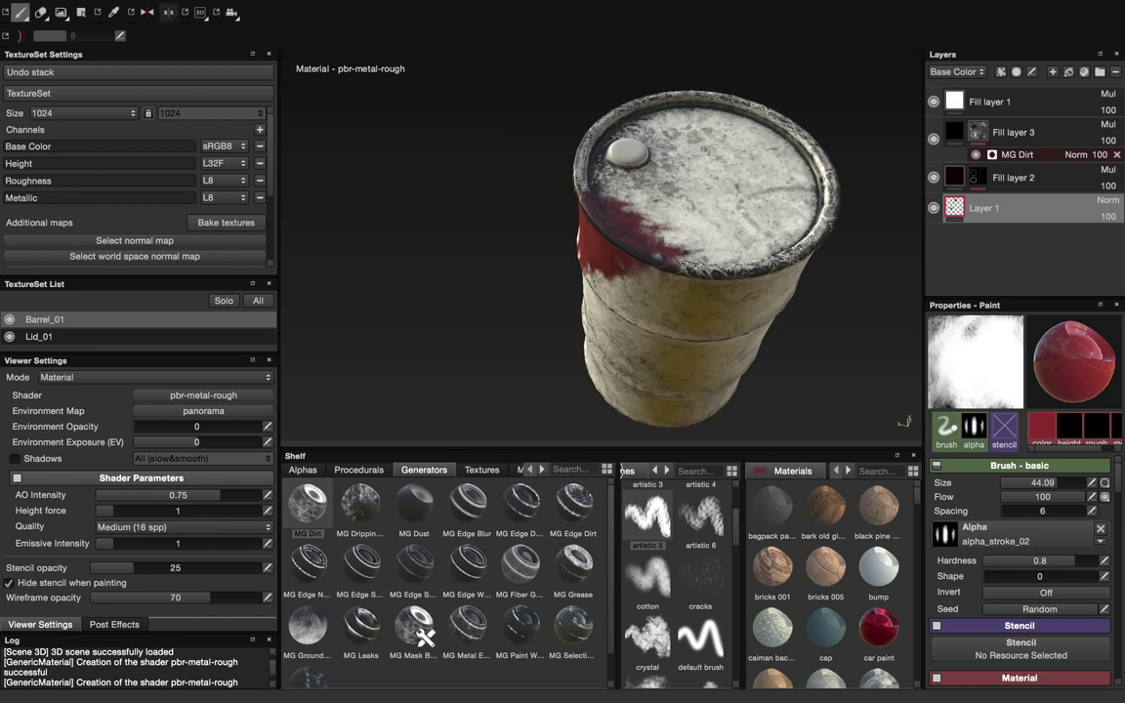
alt+drag(718, 242, 745, 203)
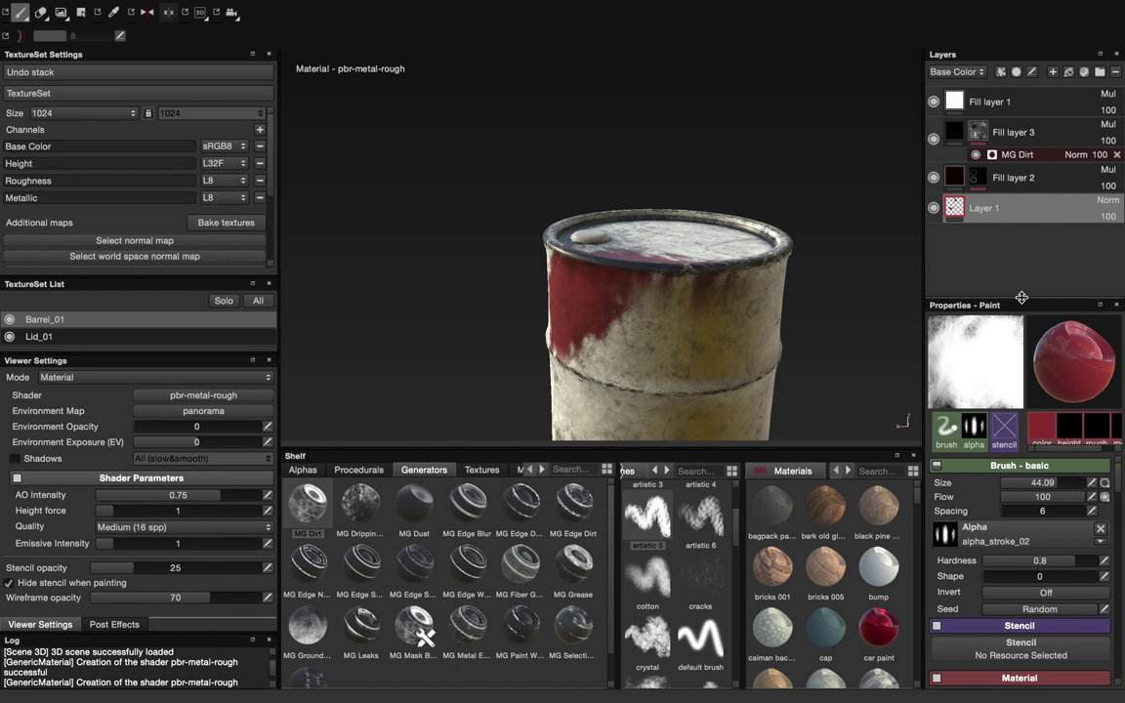
Step: Make the paint properties area taller and paint more red across the barrel's top surface and rim
drag(1022, 297, 1022, 252)
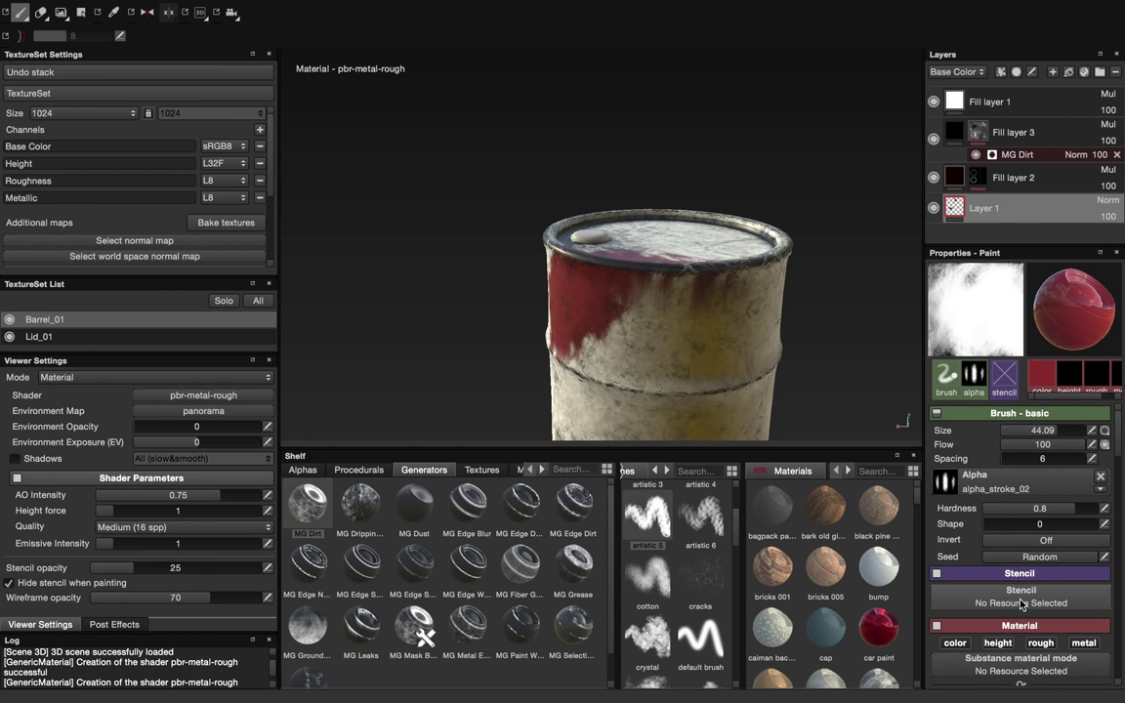
mouse_move(683, 311)
alt+mouse_down()
mouse_move(722, 319)
mouse_move(649, 283)
mouse_move(777, 319)
mouse_move(623, 291)
alt+mouse_up()
mouse_move(599, 306)
alt+mouse_down()
mouse_move(826, 295)
mouse_move(580, 364)
alt+mouse_up()
mouse_move(810, 381)
alt+mouse_down()
mouse_move(716, 258)
mouse_move(625, 276)
alt+mouse_up()
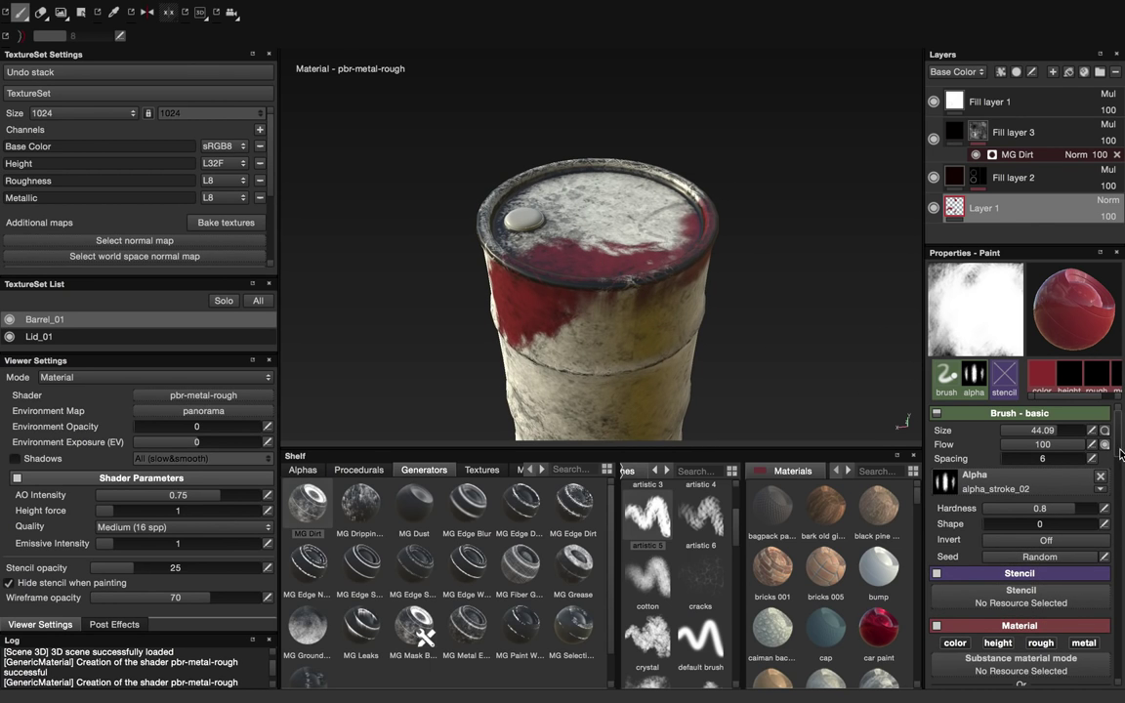
Step: Set the brush's base color to about R 0.27, G 0.042, B 0.042 and paint across the barrel's upper side
scroll(1121, 455, down, 4)
click(1041, 545)
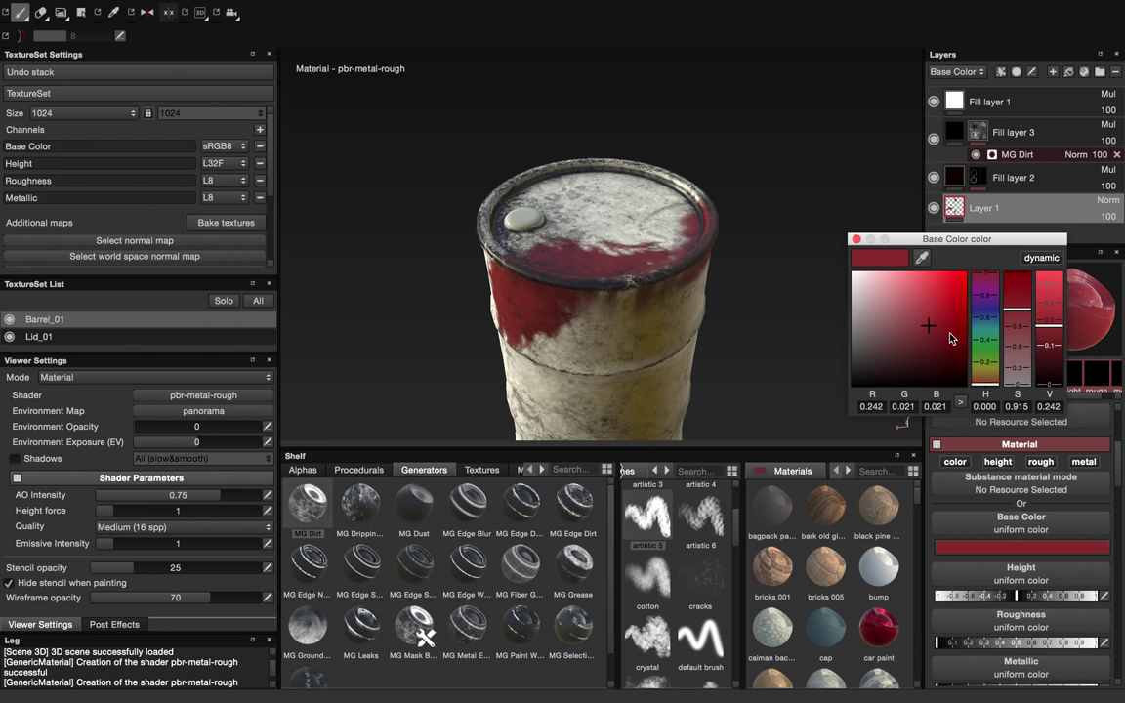
drag(926, 324, 916, 323)
drag(633, 322, 586, 317)
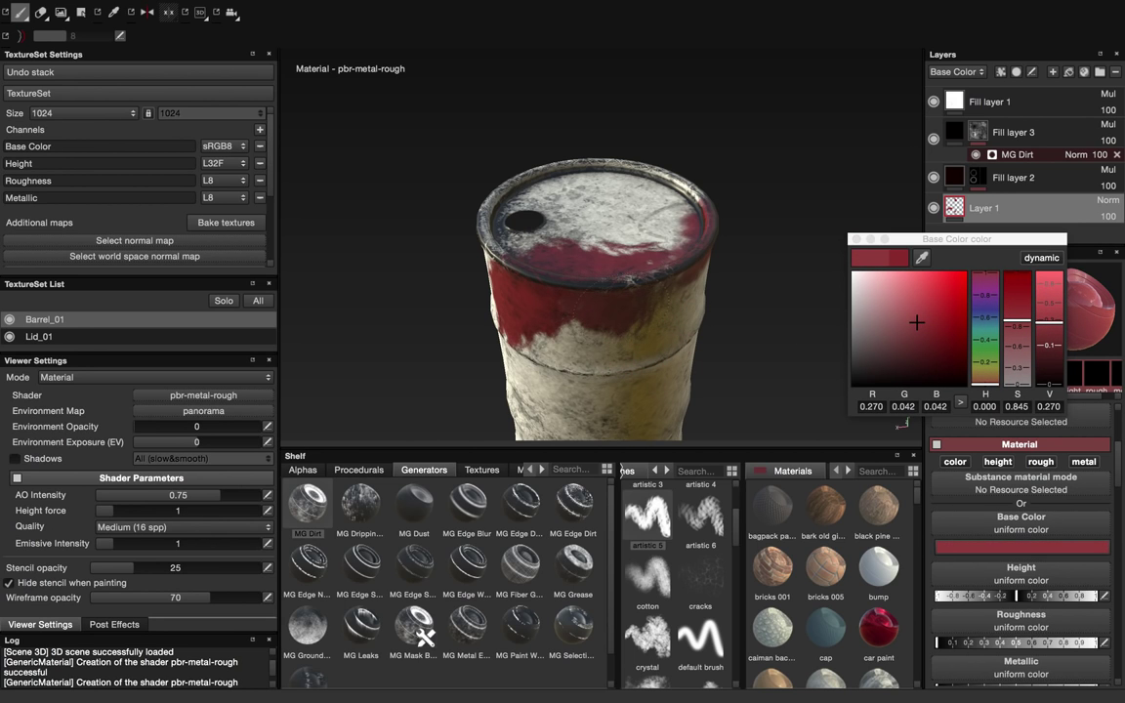
Step: Set the brush's base color to dark brown-red, about R 0.091, G 0.028, B 0.028, and paint dark patches above the upper ring
drag(937, 321, 885, 304)
click(946, 313)
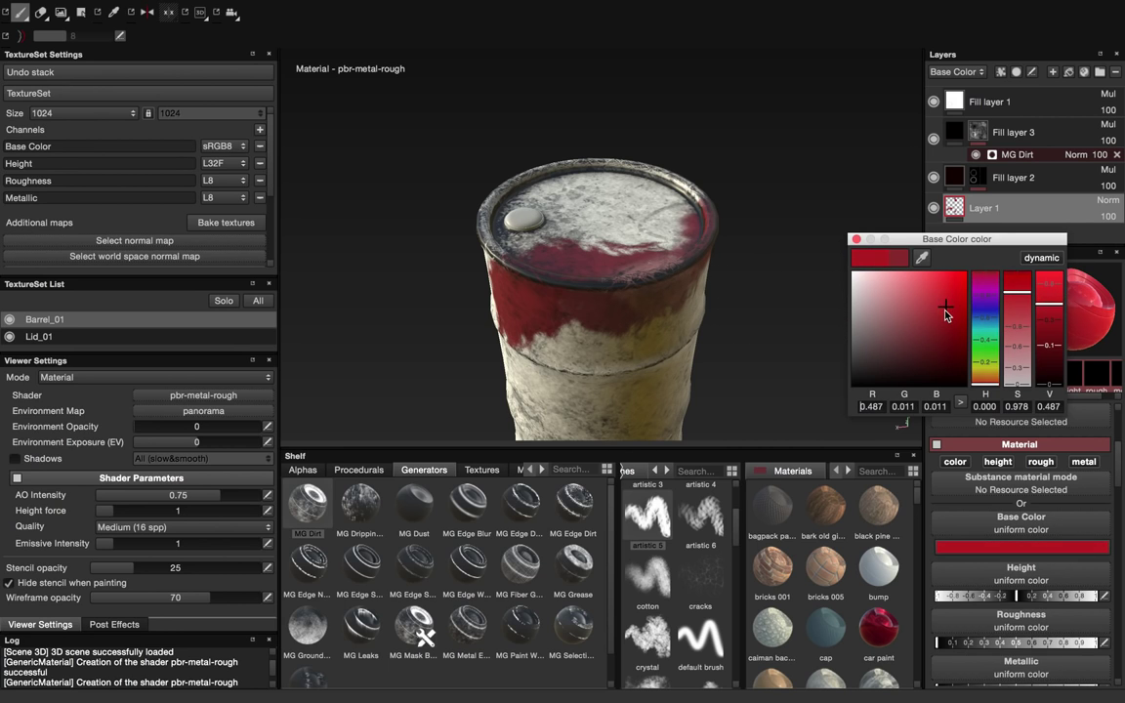
drag(1059, 323, 1025, 338)
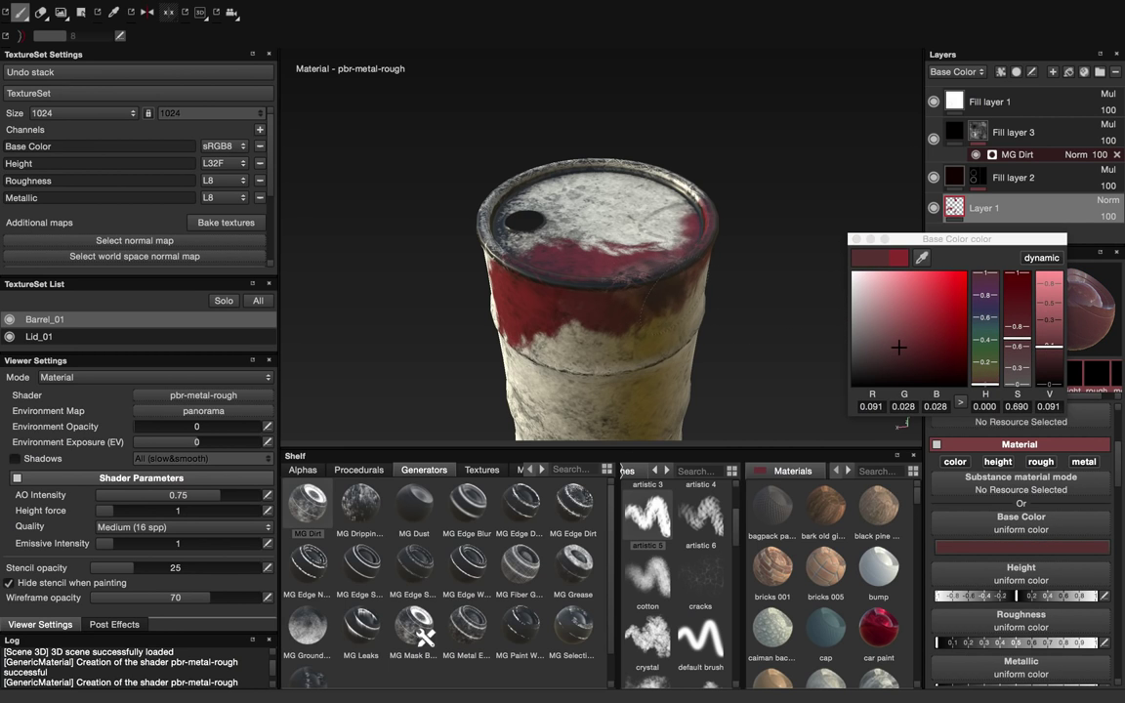
mouse_move(649, 299)
mouse_down()
mouse_move(654, 323)
mouse_move(657, 273)
mouse_up()
mouse_move(640, 361)
mouse_down()
mouse_move(596, 369)
mouse_move(569, 345)
mouse_up()
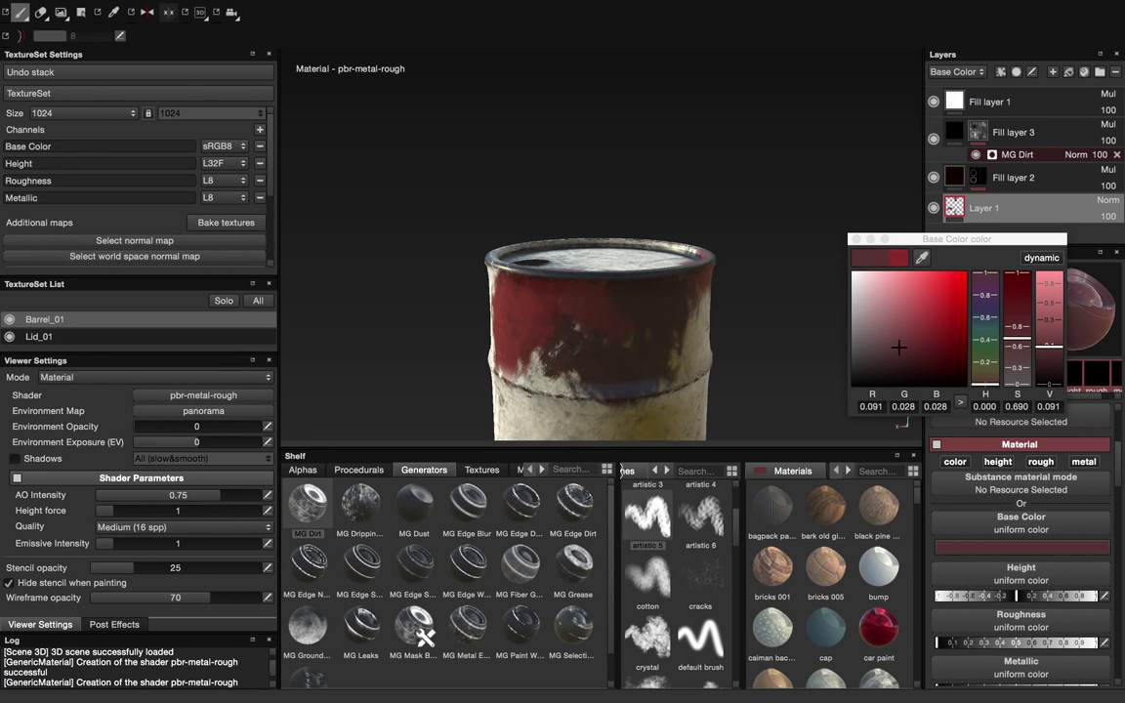
Step: Choose the artistic 6 brush, set its base color to about R 0.189, G 0.044, B 0.044, and paint along the barrel's upper ring
click(695, 519)
alt+middle_drag(619, 265, 636, 176)
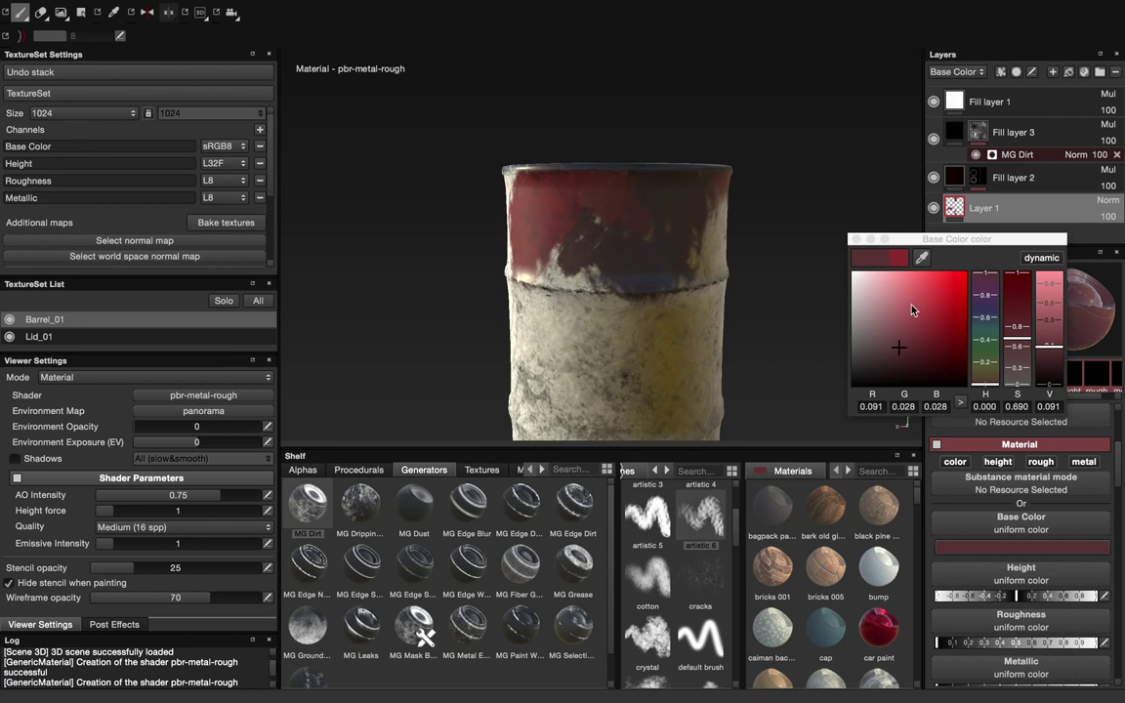
drag(906, 339, 906, 332)
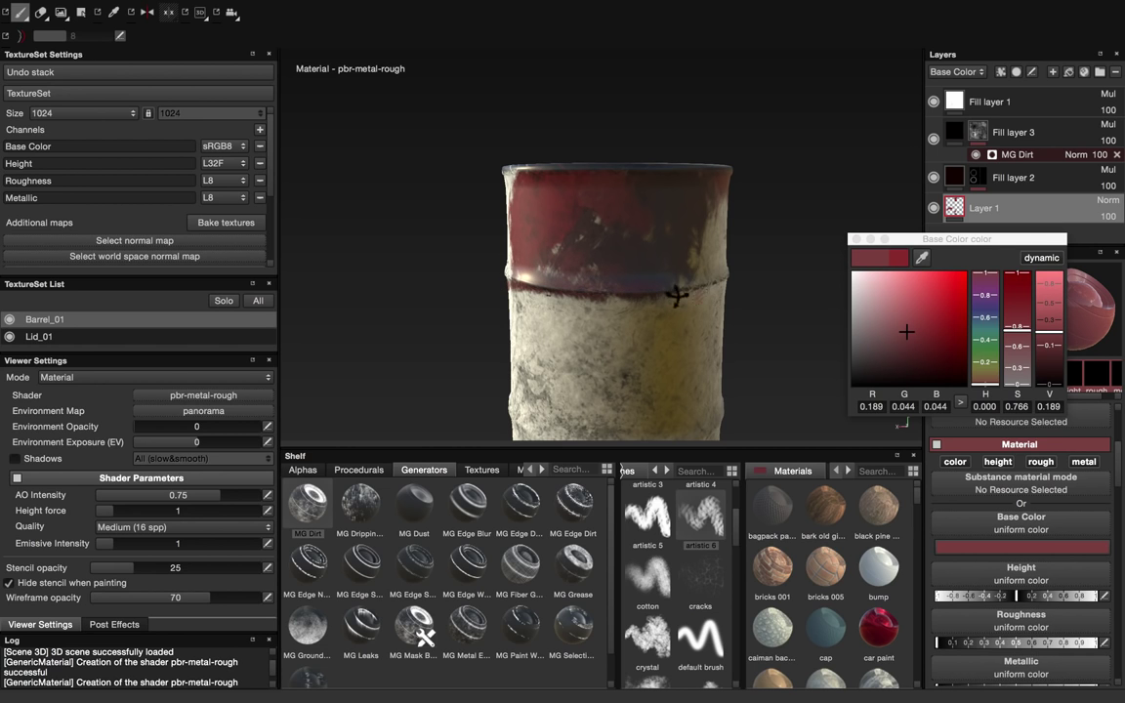
Step: Set the brush's base color to white, R 1, G 1, B 1, and rotate the environment lighting around the barrel
mouse_move(677, 295)
alt+mouse_down()
mouse_move(525, 291)
mouse_move(673, 291)
mouse_move(587, 262)
mouse_move(479, 258)
mouse_move(668, 269)
alt+mouse_up()
drag(876, 290, 812, 269)
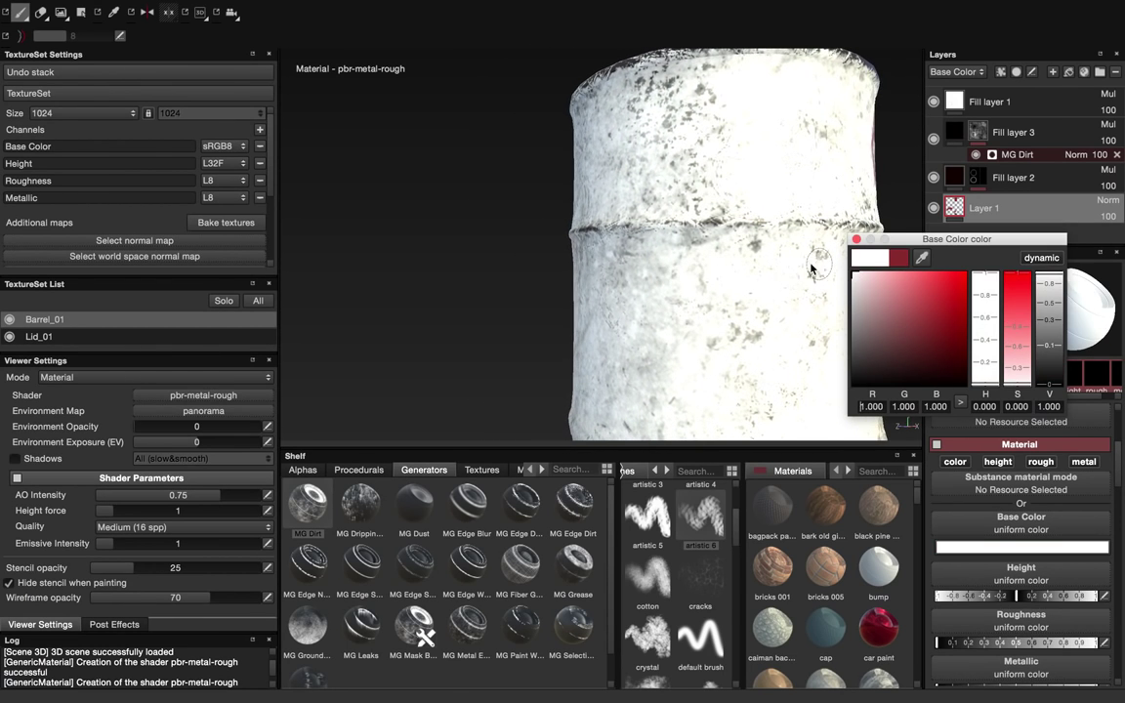
alt+middle_drag(812, 269, 648, 256)
alt+right_drag(648, 256, 663, 241)
alt+drag(664, 241, 484, 227)
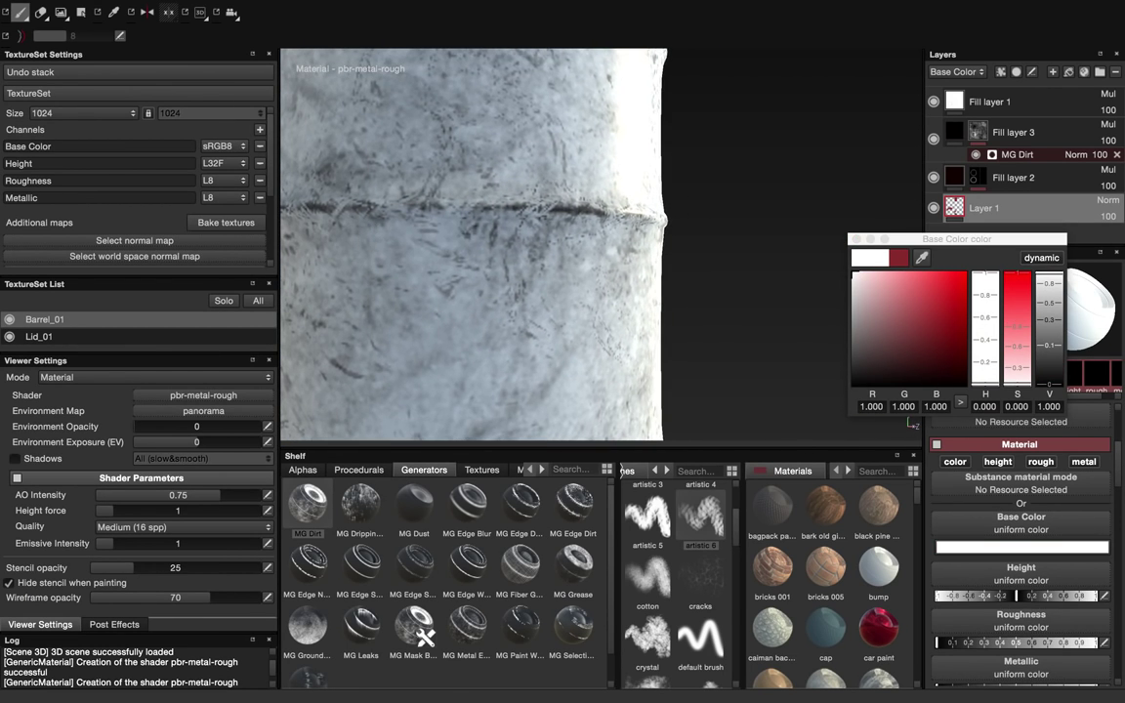
scroll(633, 234, down, 6)
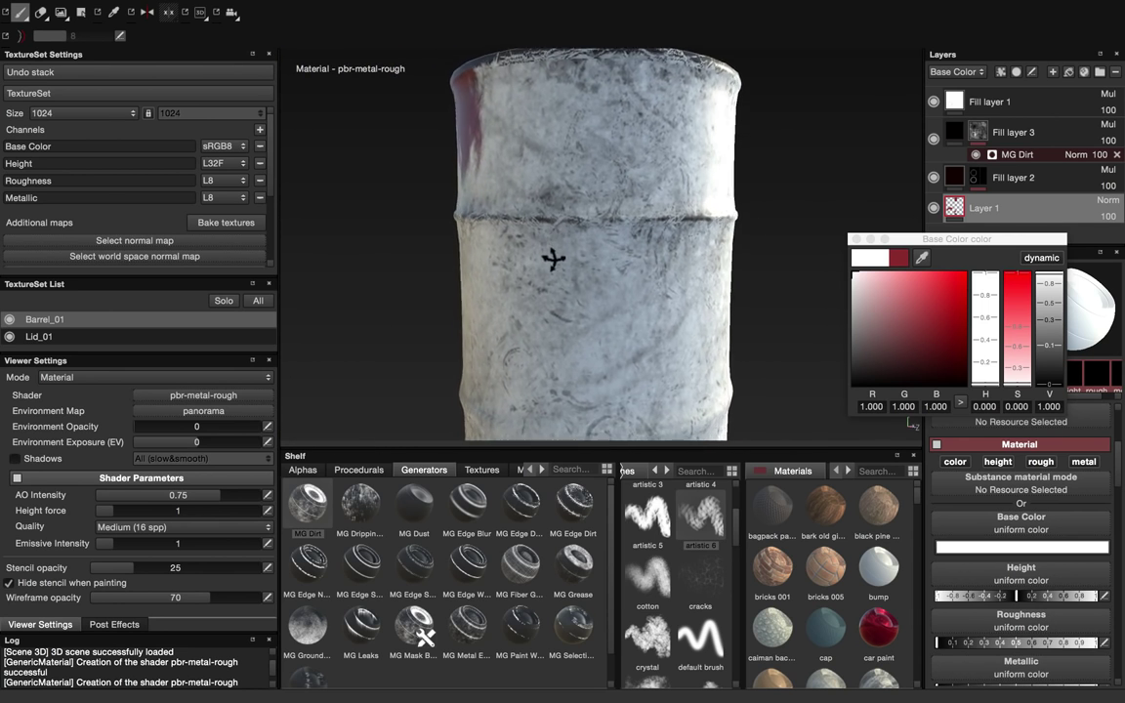
alt+drag(553, 259, 493, 262)
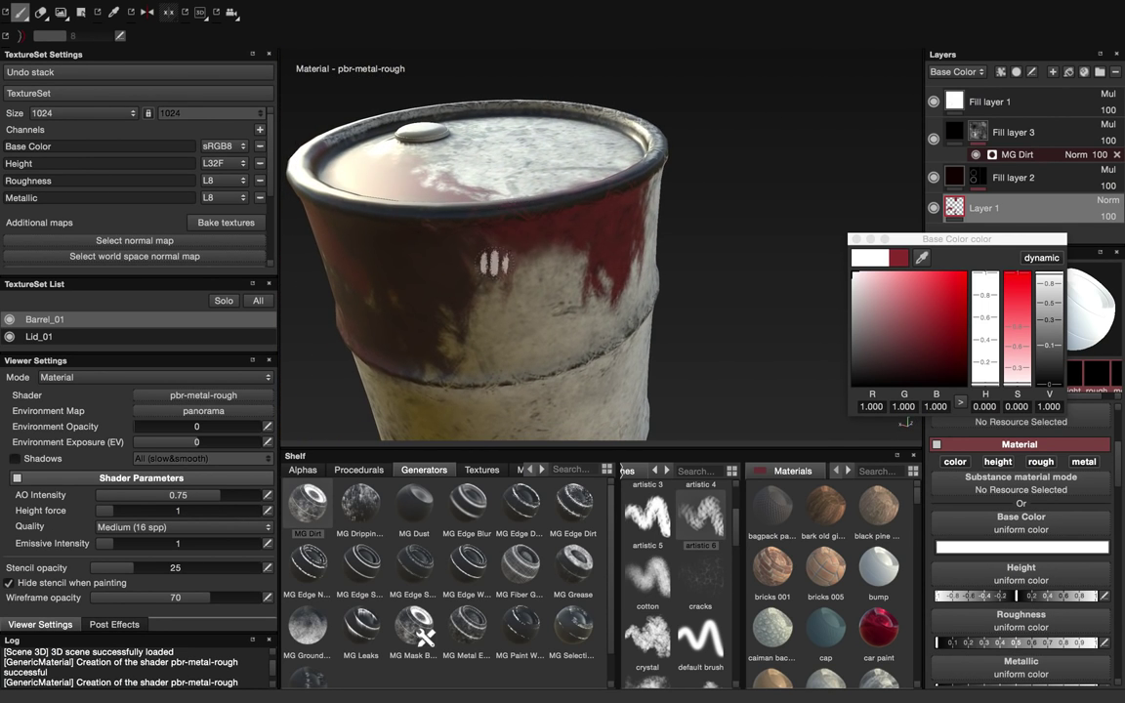
shift+right_drag(495, 276, 540, 242)
alt+drag(541, 244, 471, 281)
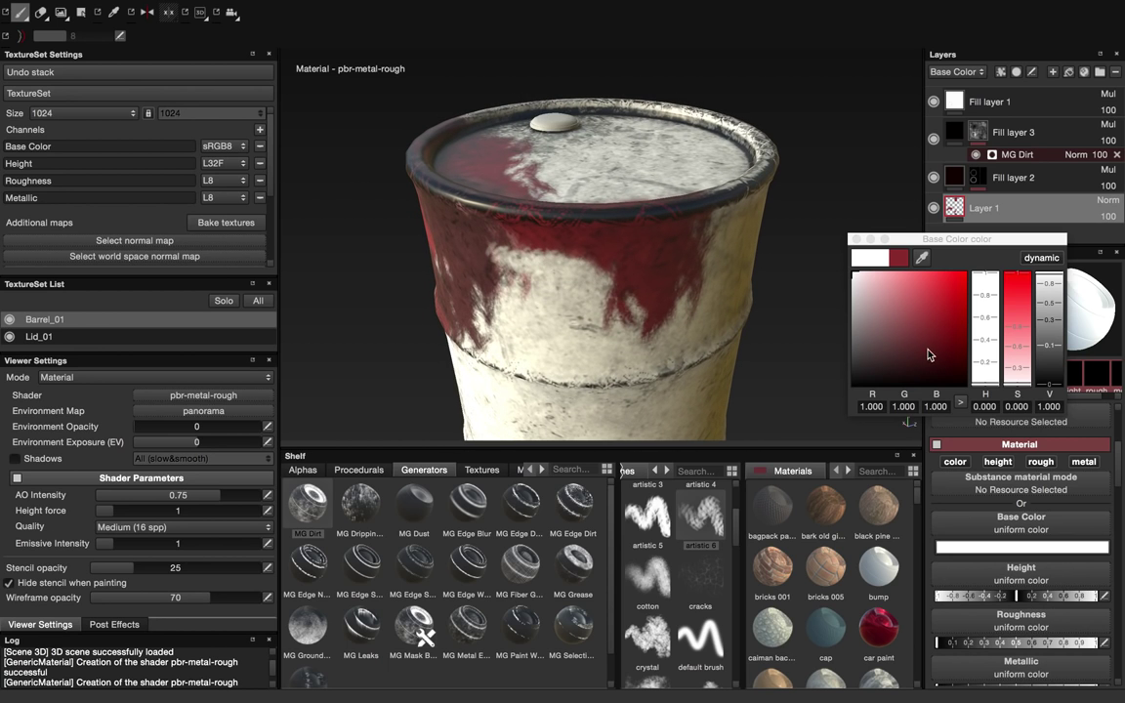
Step: Set the brush's base color to dark brown-red, about R 0.086, G 0.031, B 0.031, and paint over the barrel's upper red band
click(939, 323)
drag(939, 323, 949, 337)
drag(1052, 341, 1020, 343)
mouse_move(635, 306)
mouse_down()
mouse_move(577, 289)
mouse_move(579, 264)
mouse_move(564, 286)
mouse_move(539, 290)
mouse_move(561, 281)
mouse_up()
scroll(432, 277, down, 5)
Step: Choose the crystal brush, paint across the upper red band, and set the brush's base color to about R 0.195, G 0.070, B 0.070
click(642, 511)
click(647, 637)
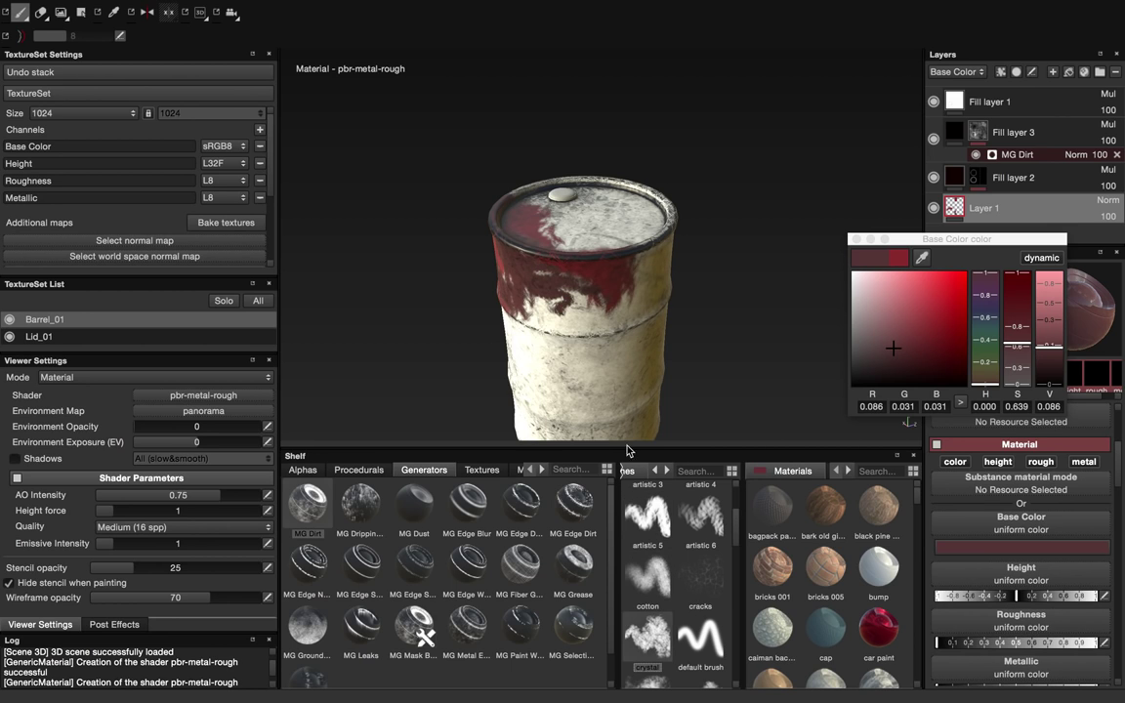
mouse_move(537, 304)
mouse_down()
mouse_move(560, 331)
mouse_move(590, 314)
mouse_move(579, 304)
mouse_up()
drag(1039, 352, 1047, 332)
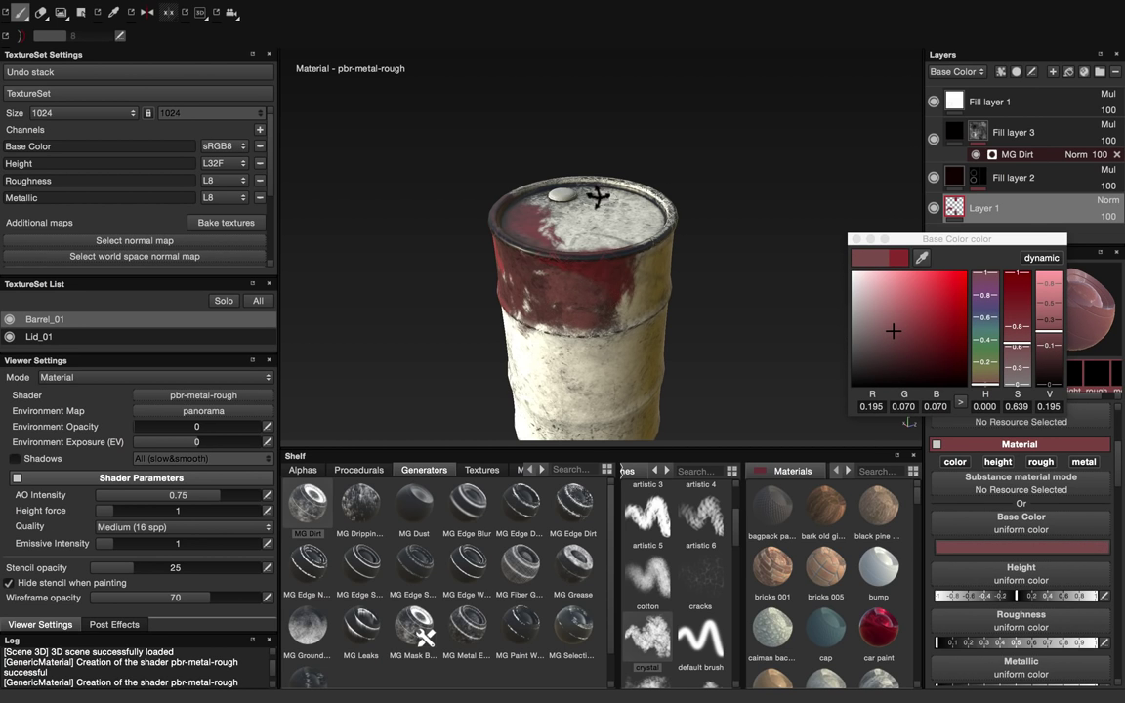
alt+drag(535, 269, 696, 322)
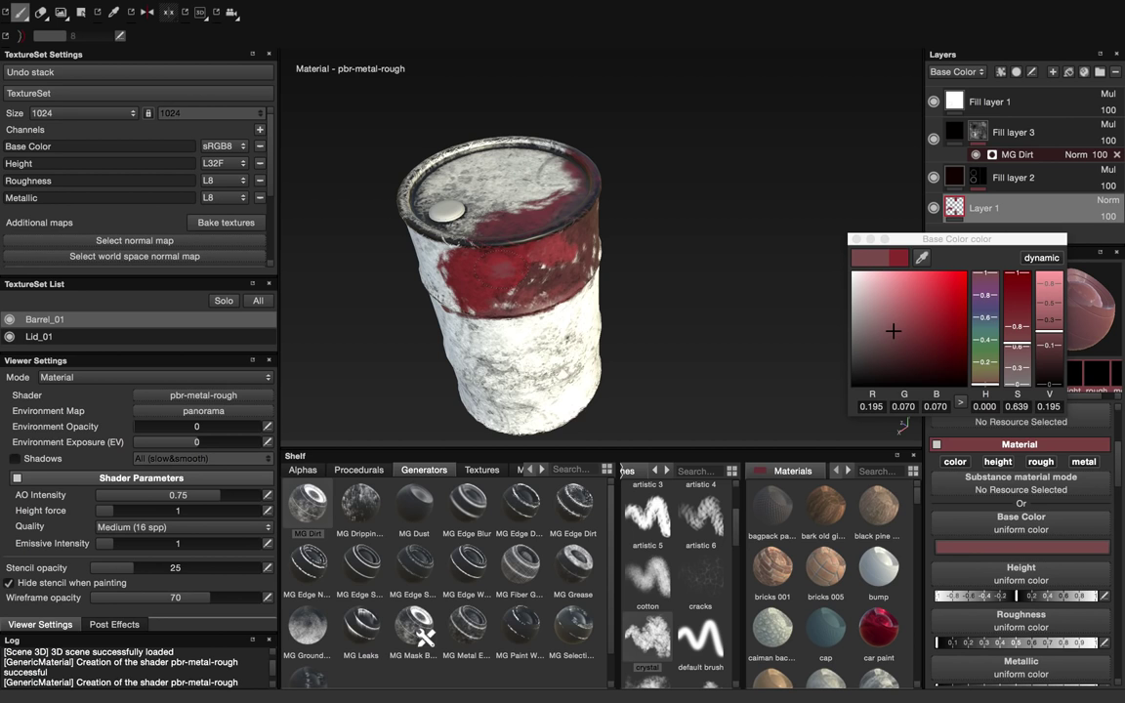
mouse_move(532, 244)
alt+mouse_down()
mouse_move(528, 256)
mouse_move(434, 254)
alt+mouse_up()
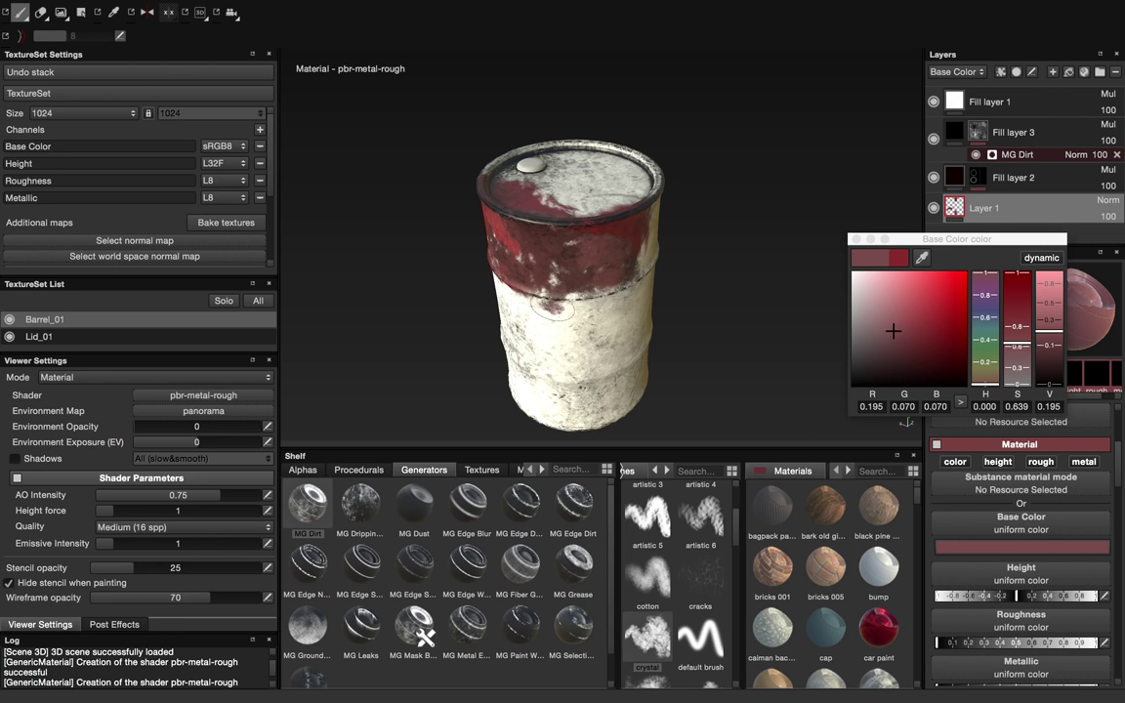
Step: Move the color picker clear of the layer stack and set Layer 1's base color blending mode to Multiply
drag(957, 236, 787, 56)
click(1113, 203)
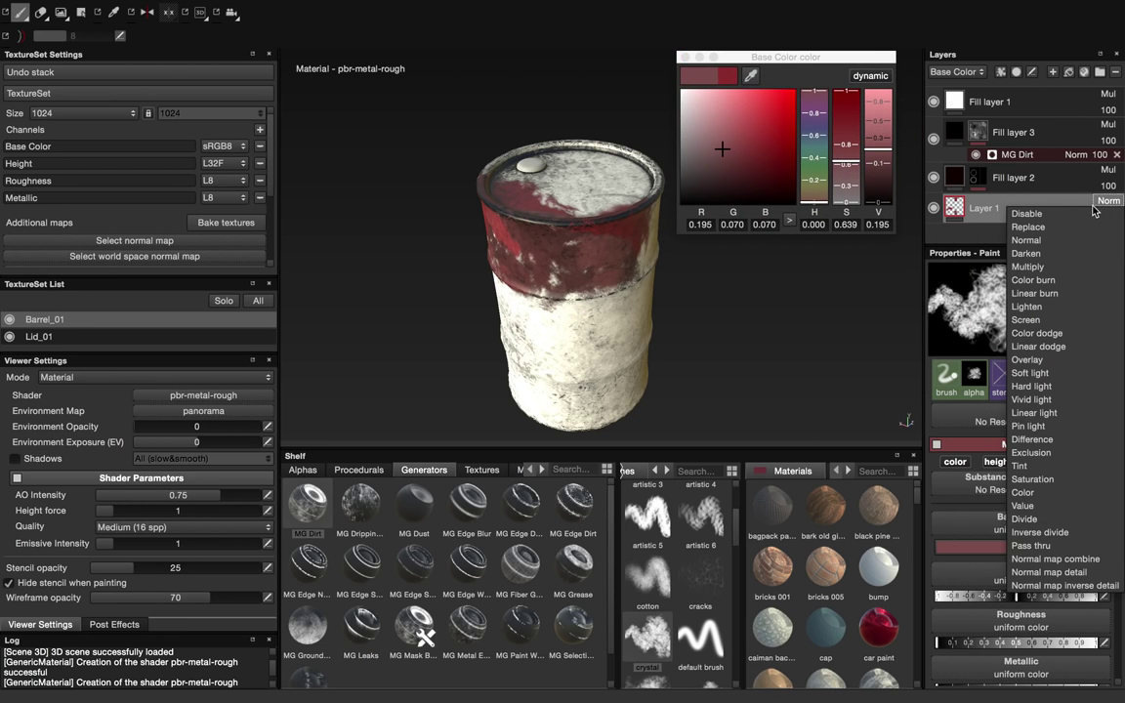
click(996, 254)
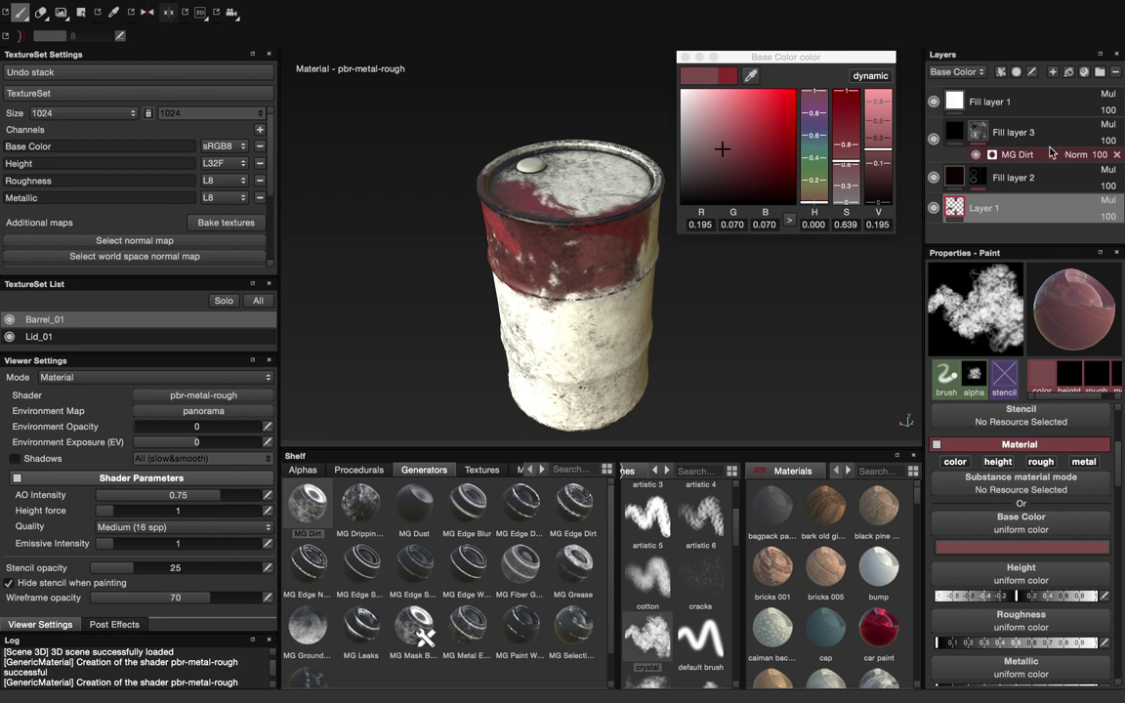
Step: Add a new paint layer and place it beneath Layer 1, enlarging the layer stack area to show it
click(1053, 73)
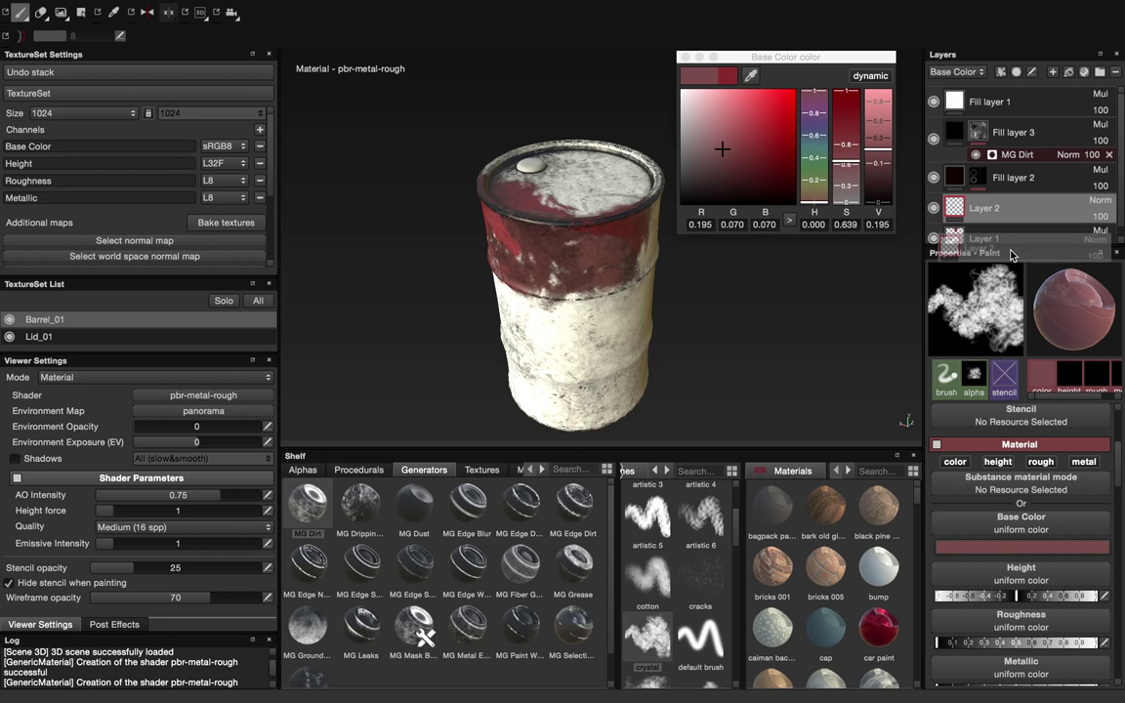
drag(1016, 253, 1016, 342)
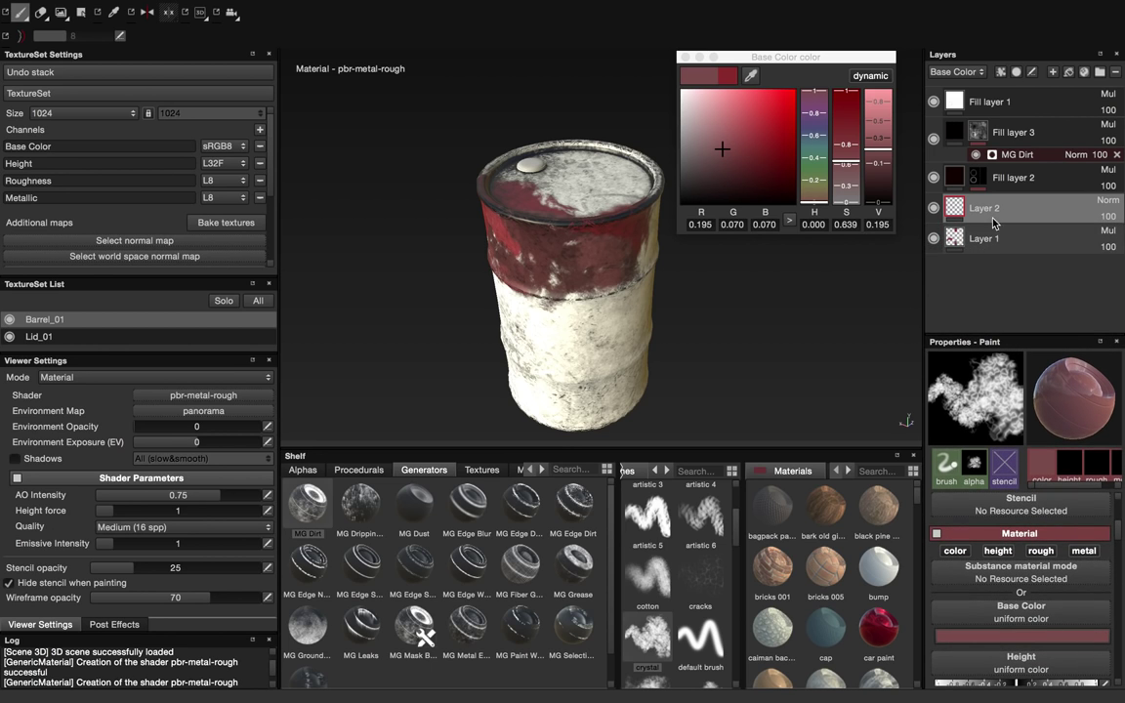
drag(953, 208, 954, 264)
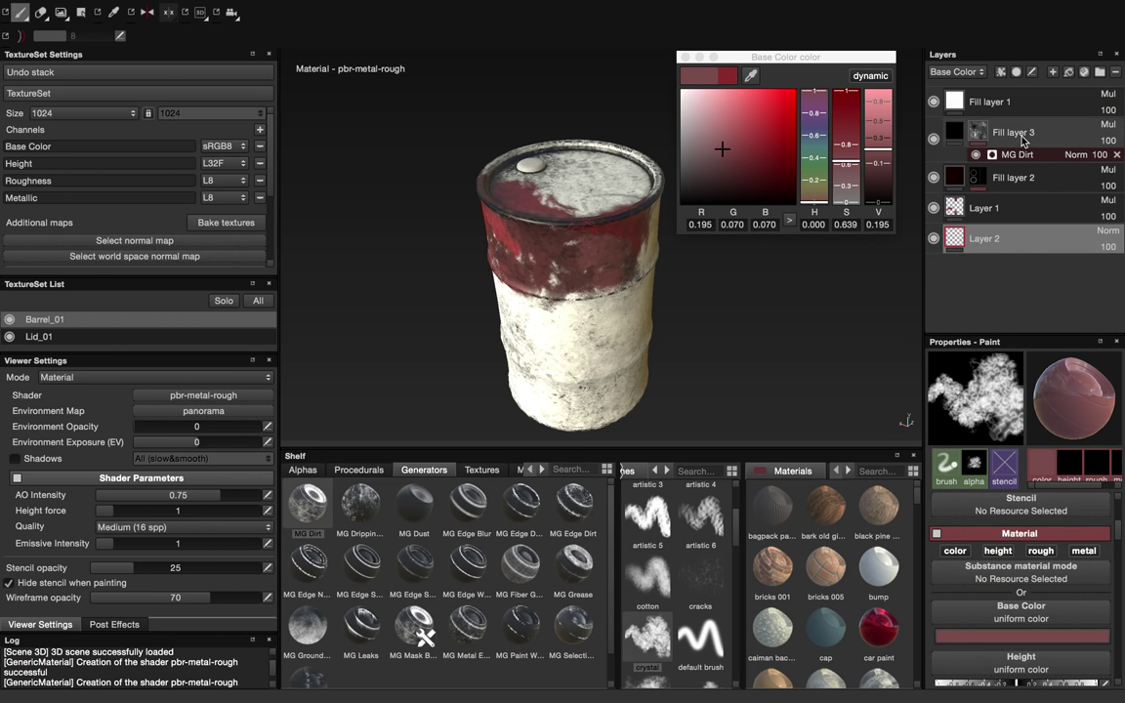
Step: Add a fill layer directly above Layer 2 and set its base color to dark red, R 0.132, G 0.033, B 0.033
click(1081, 73)
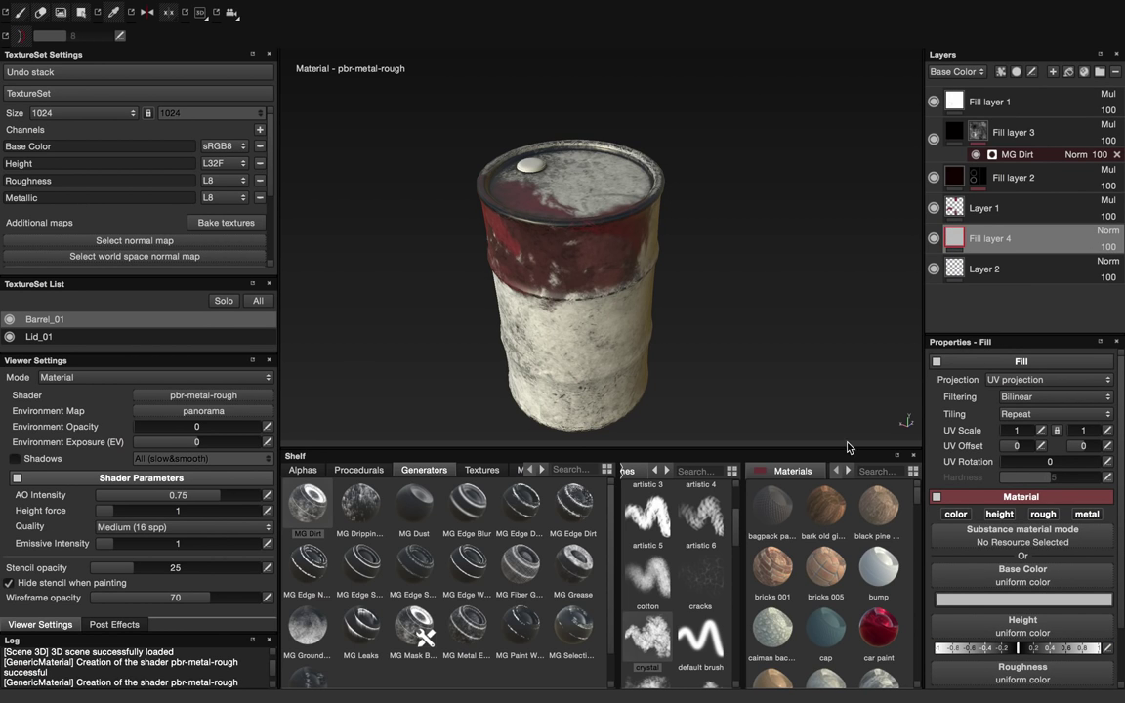
click(1024, 582)
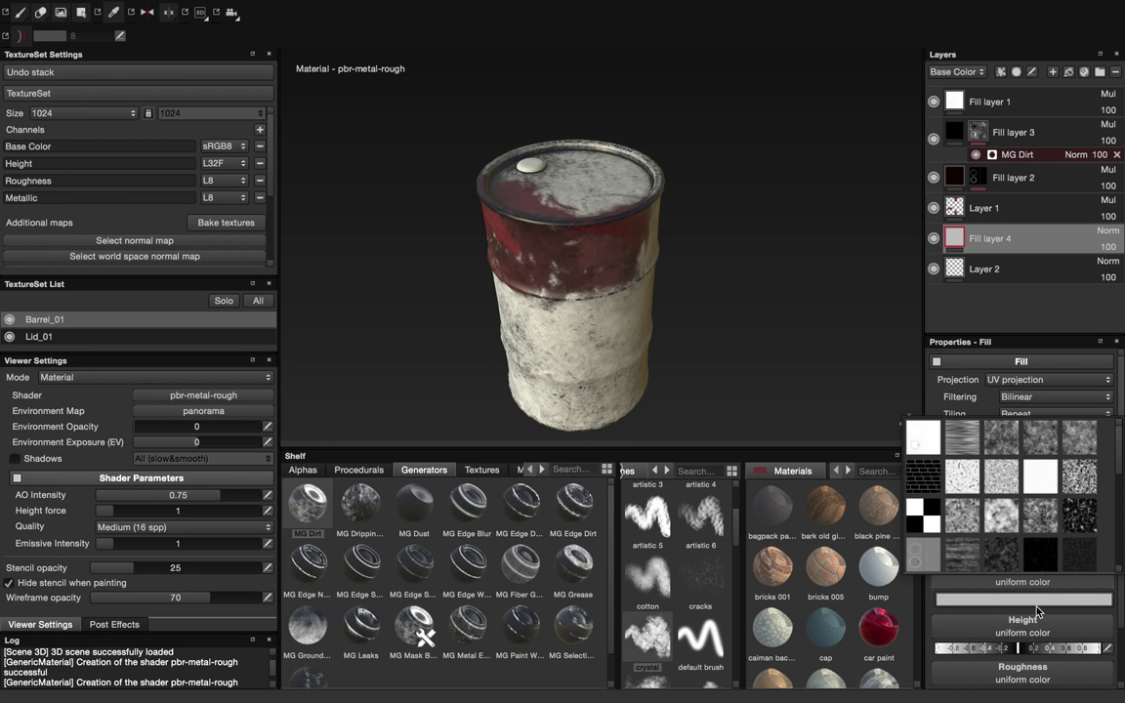
click(1027, 600)
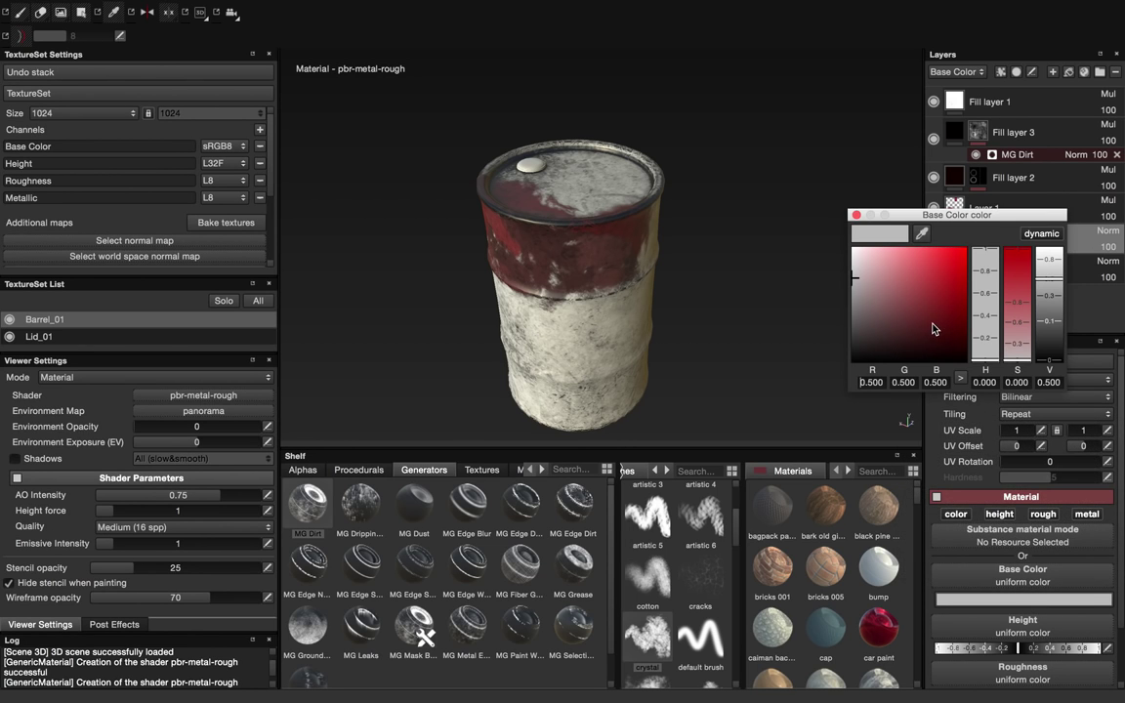
drag(933, 329, 905, 323)
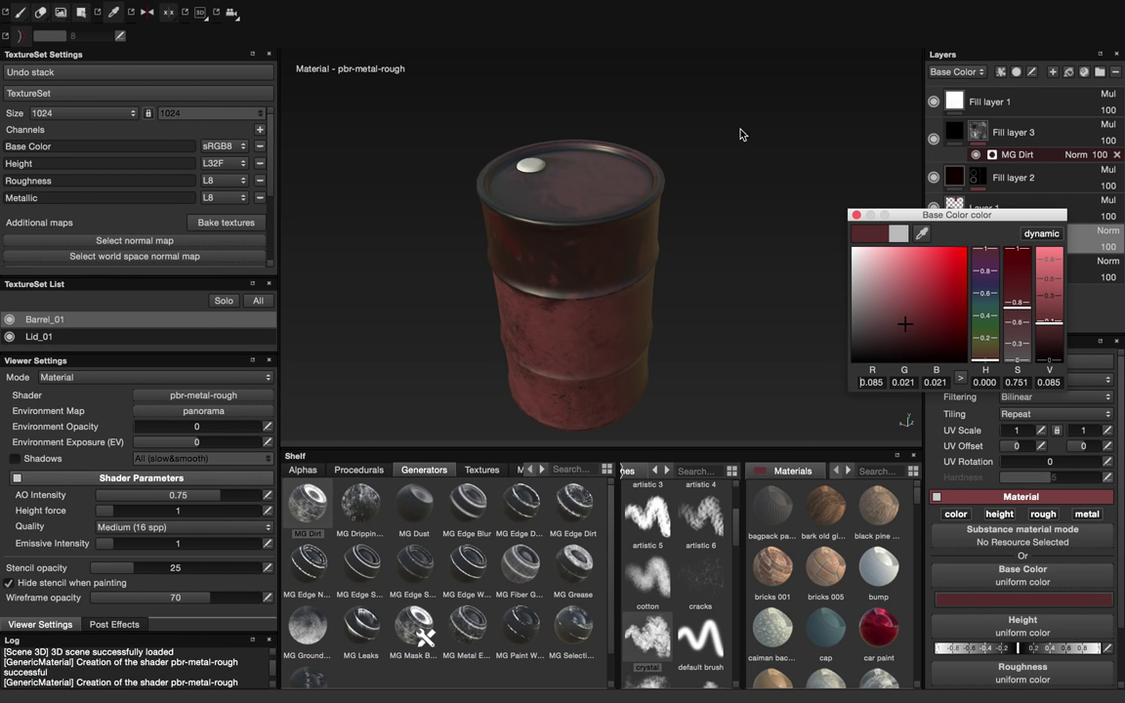
drag(1045, 329, 1049, 322)
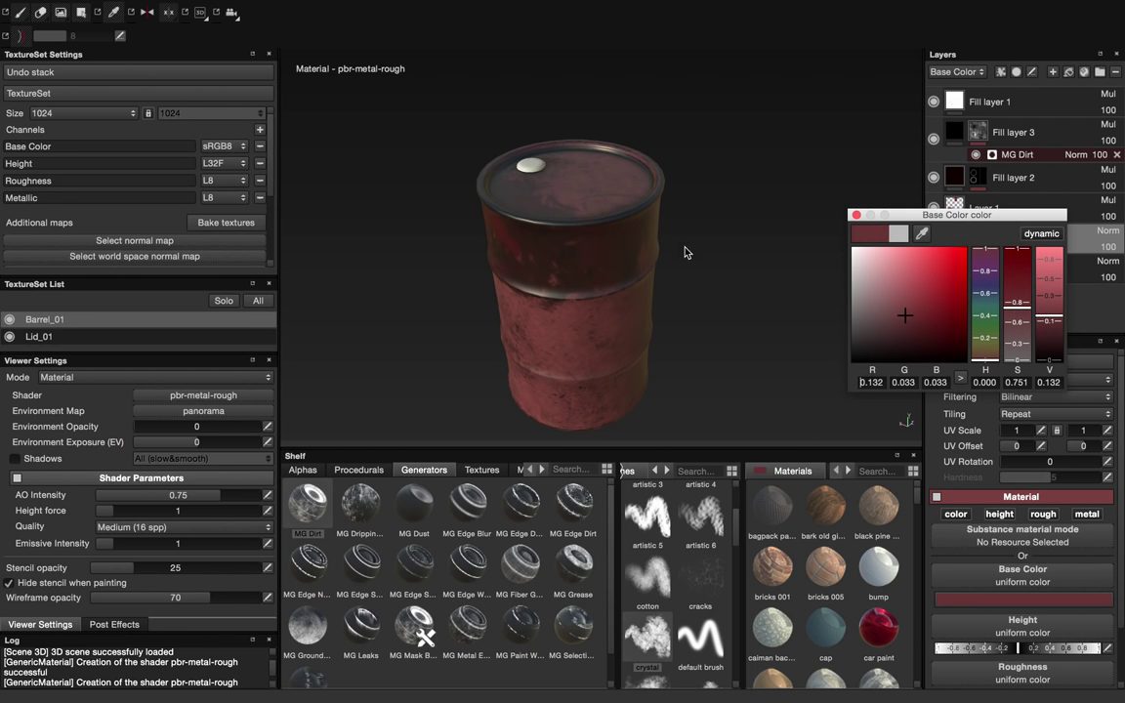
click(855, 216)
alt+drag(673, 148, 506, 206)
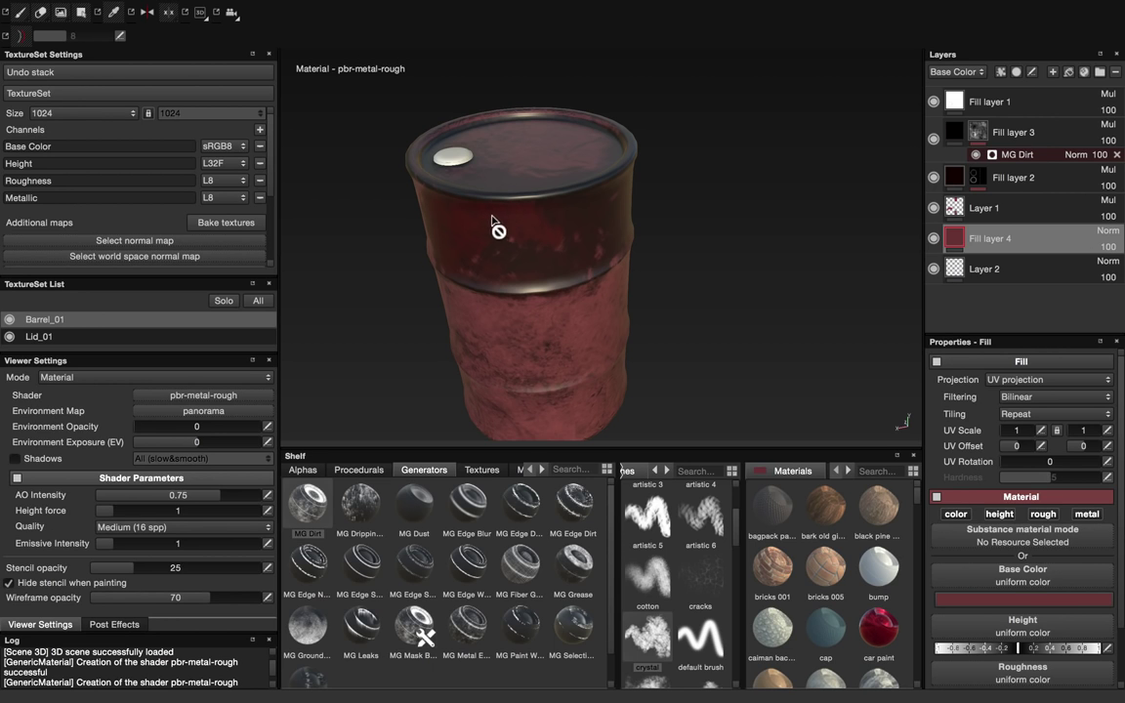
Step: Start exporting all channels with only the Barrel_01 texture set selected and the file format set to jpeg (8 bits max)
click(103, 8)
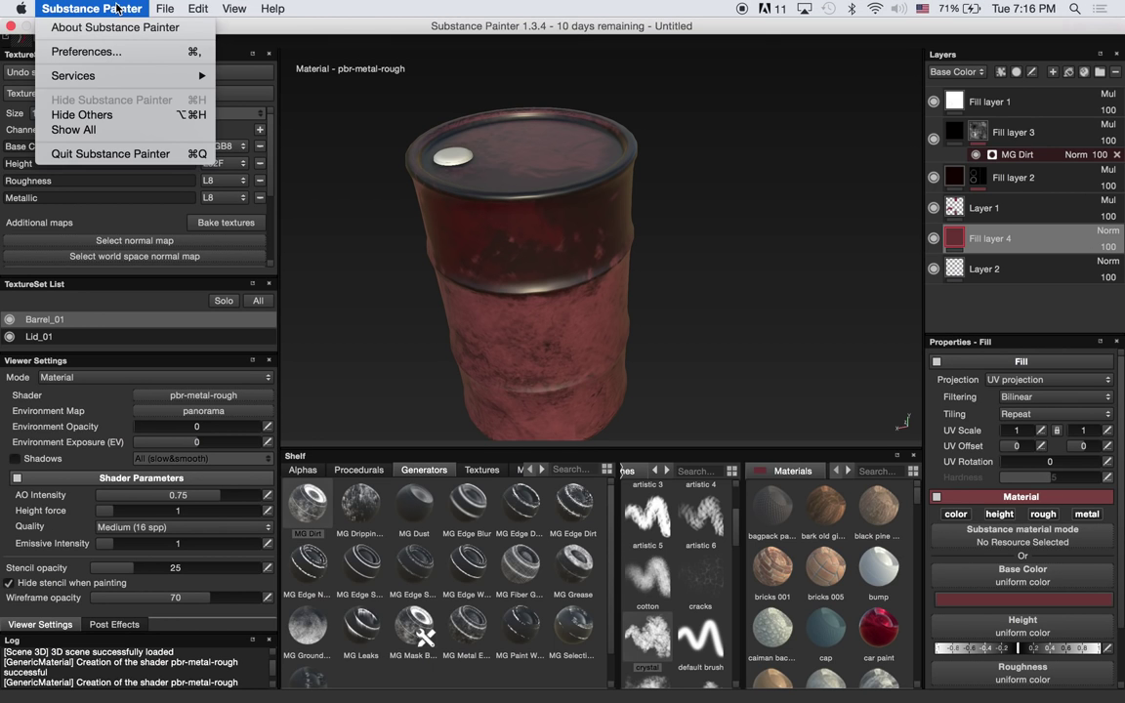
mouse_move(156, 8)
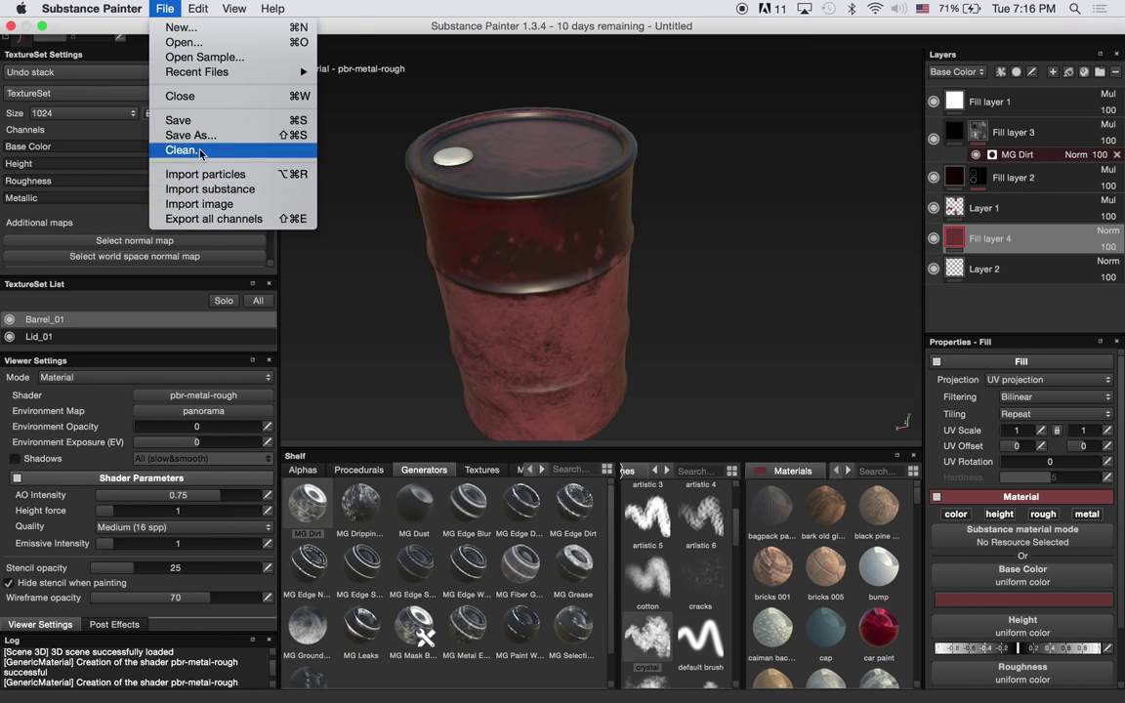
mouse_move(195, 6)
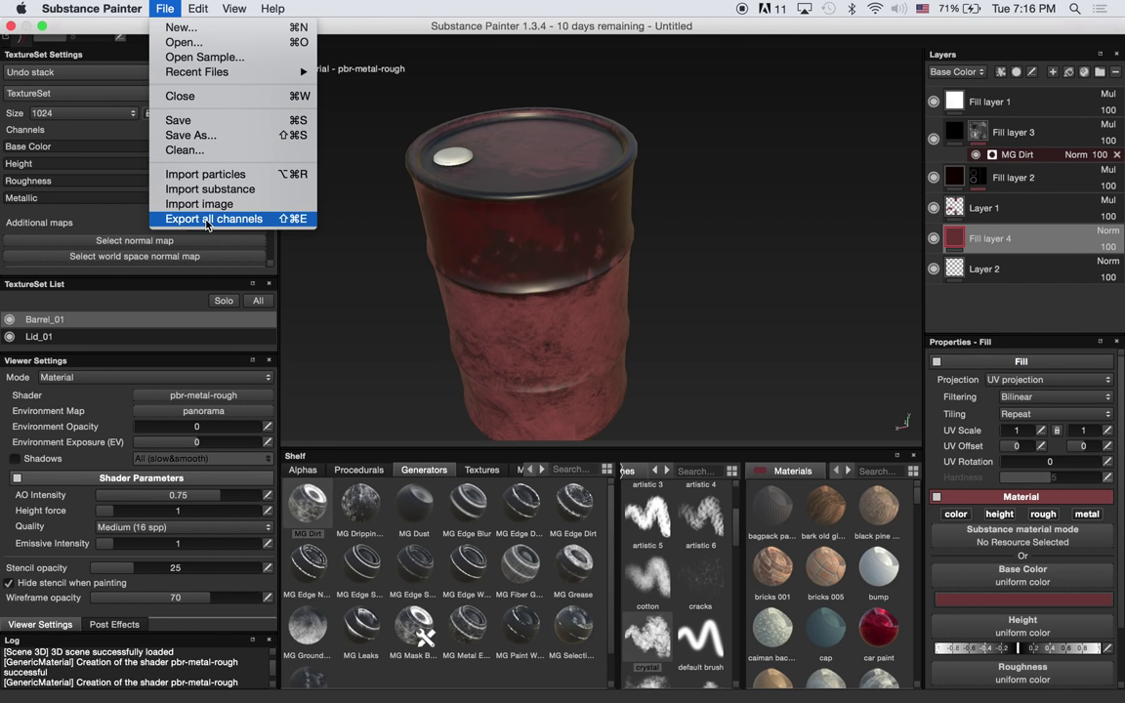
click(206, 220)
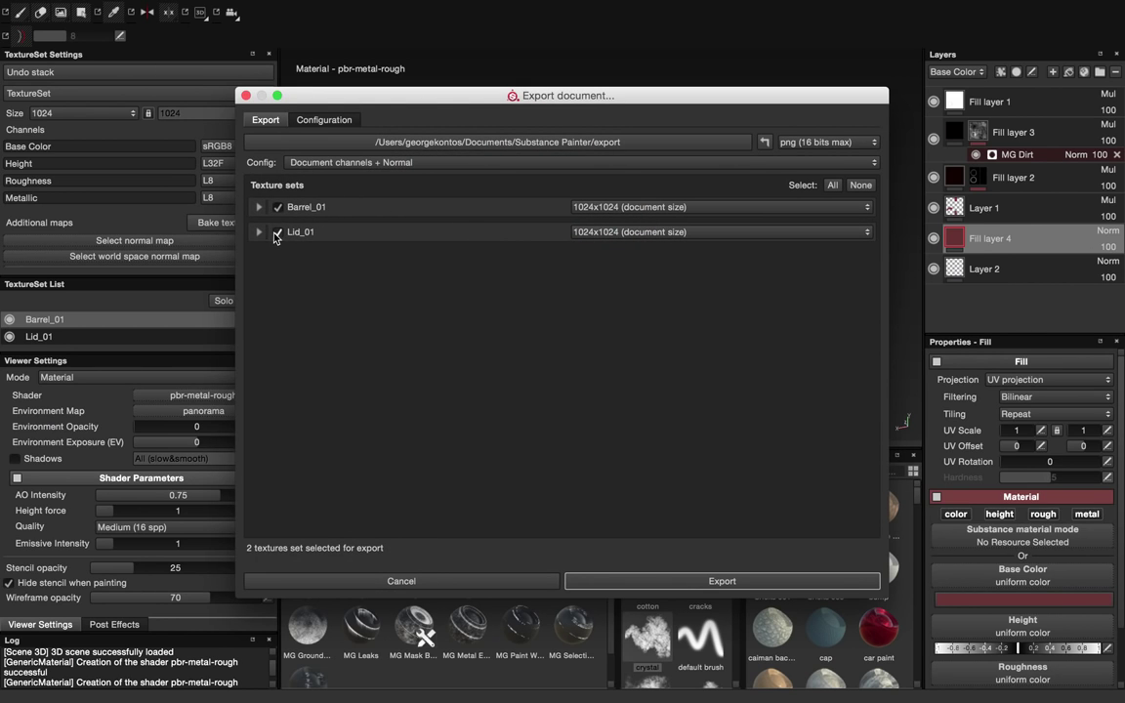
click(276, 233)
click(288, 209)
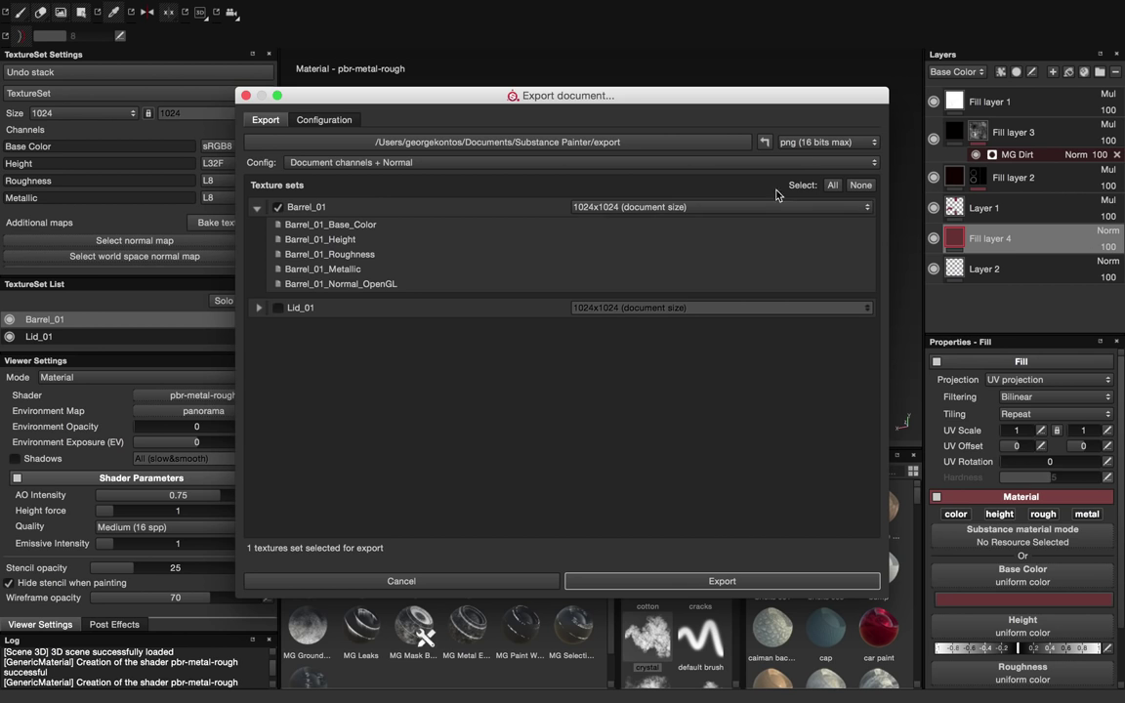
click(826, 143)
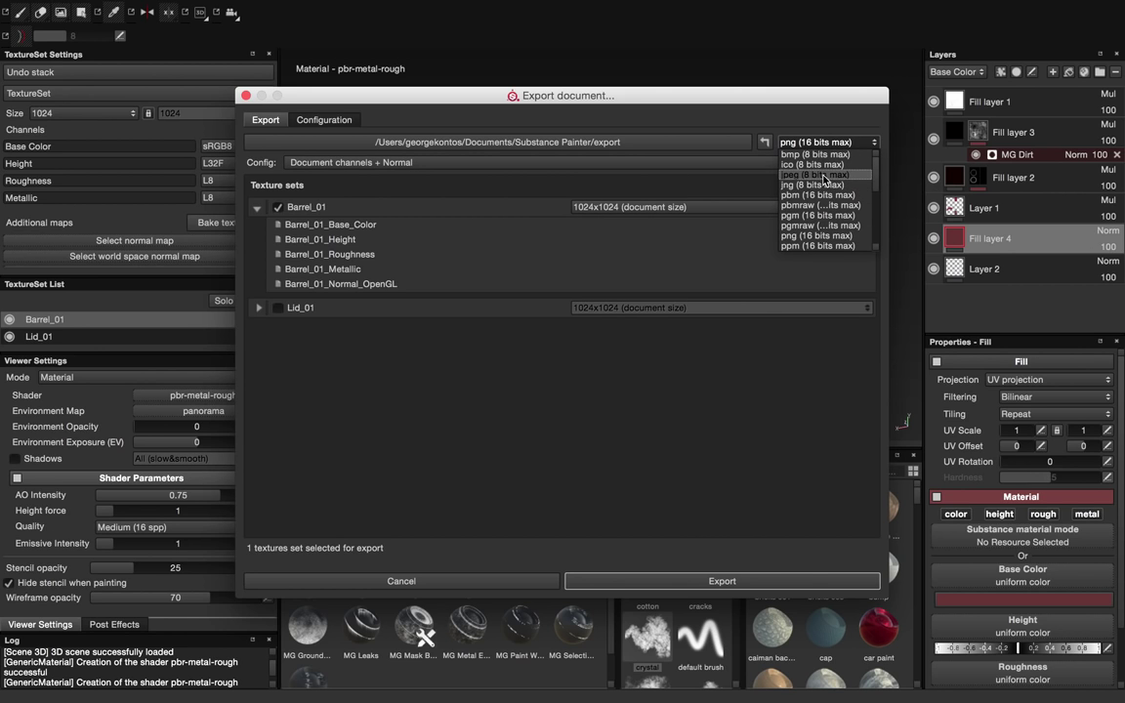
click(826, 175)
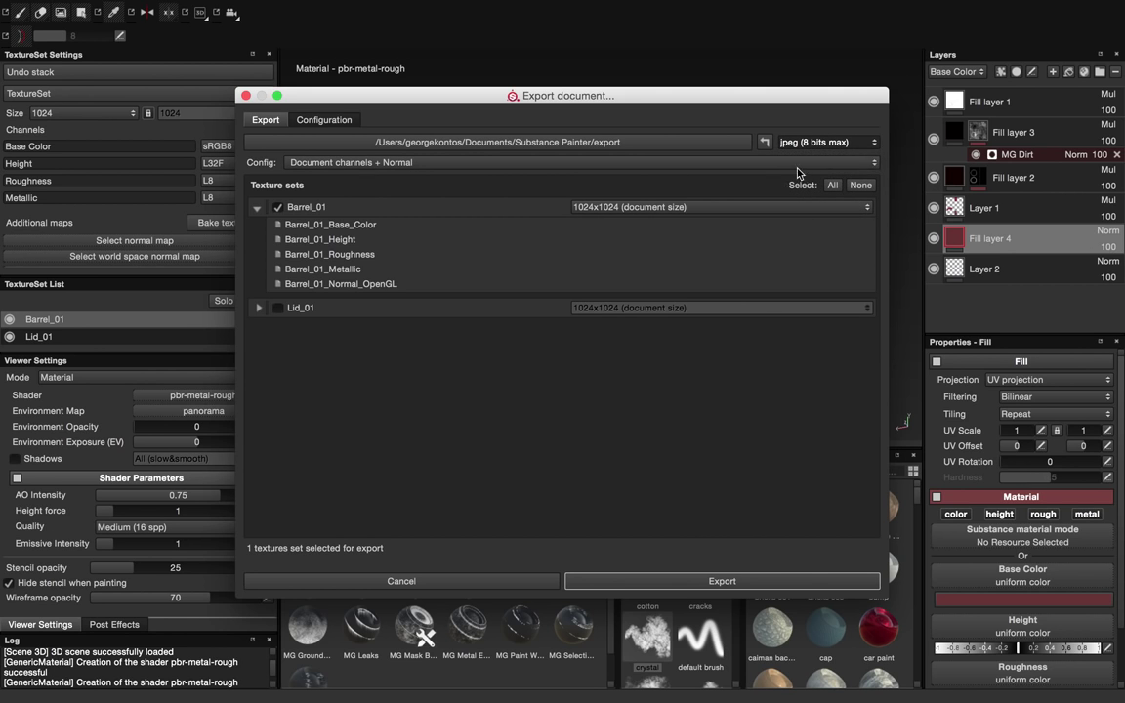
Step: Set the export folder to STUDIO/CAD/MAYA/PROPS/UVS and export the Barrel_01 textures
click(623, 145)
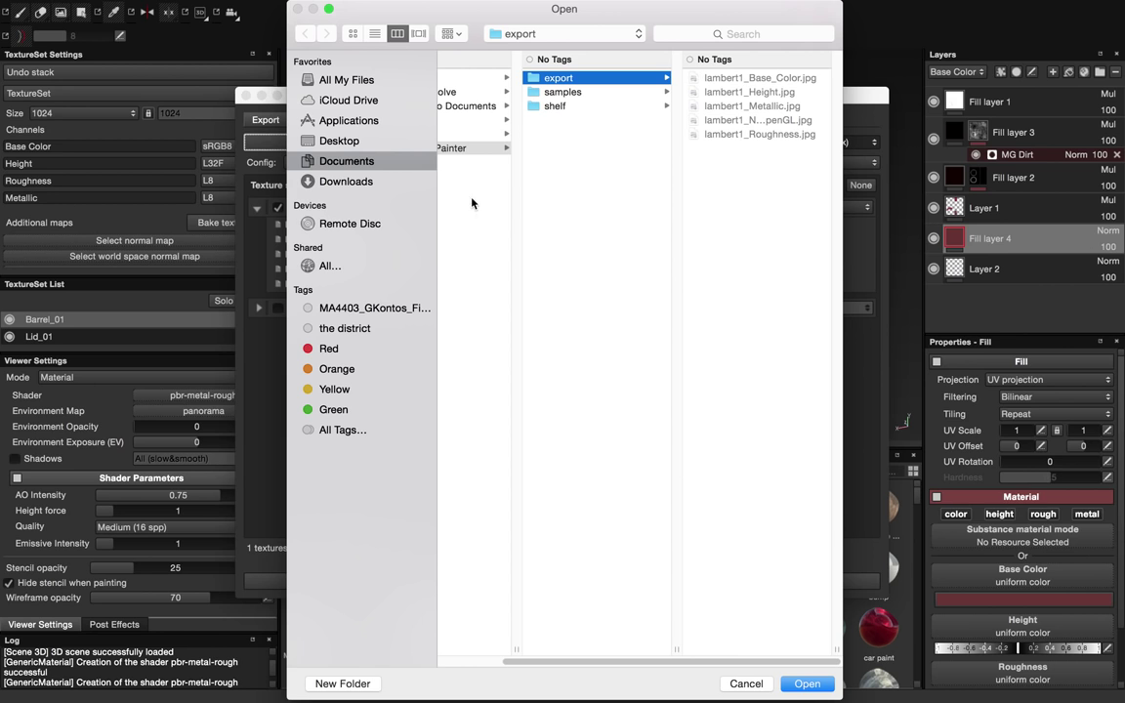
click(521, 34)
click(514, 180)
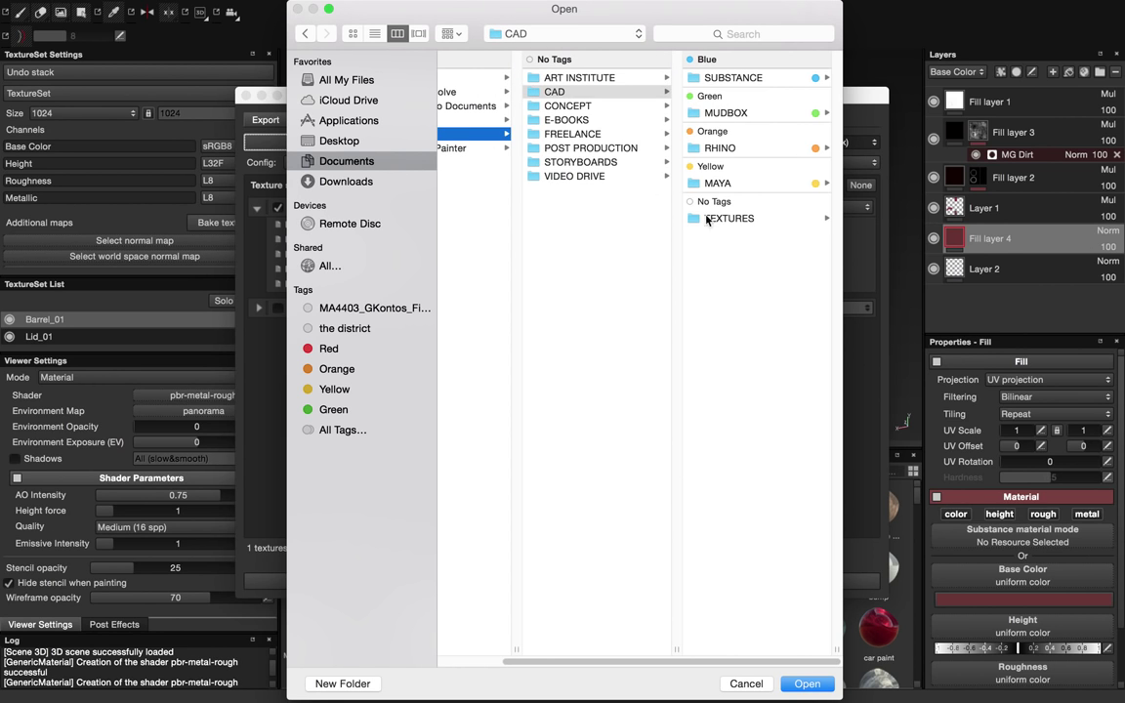
click(721, 183)
click(743, 170)
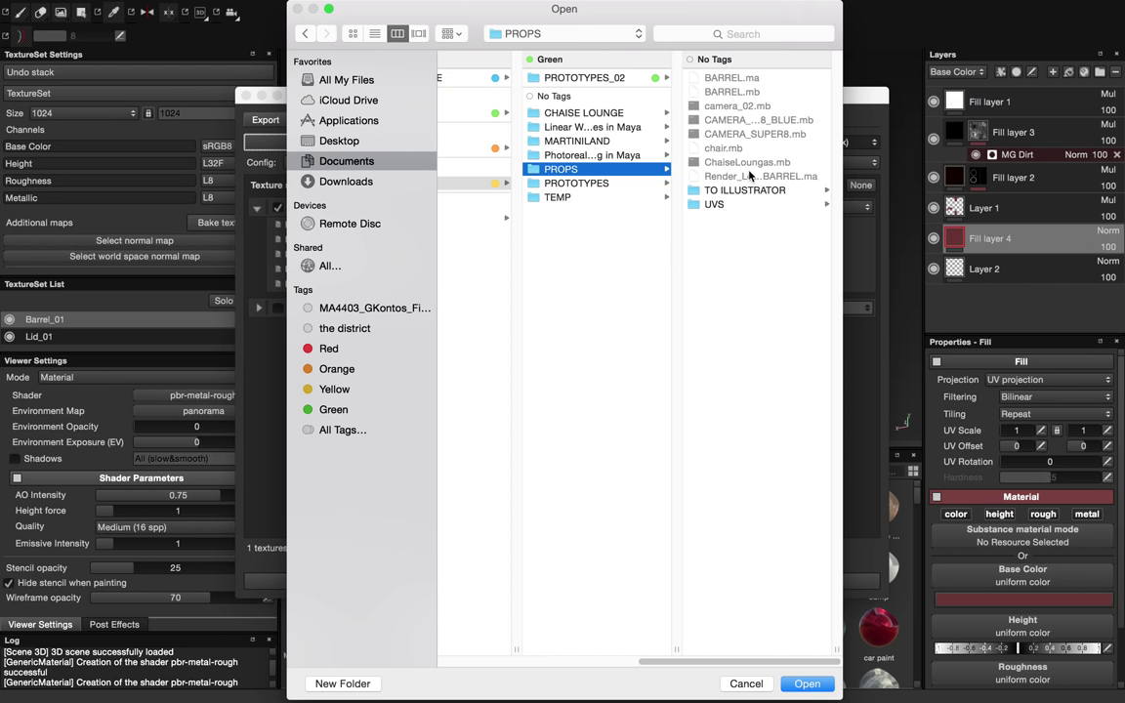
click(721, 205)
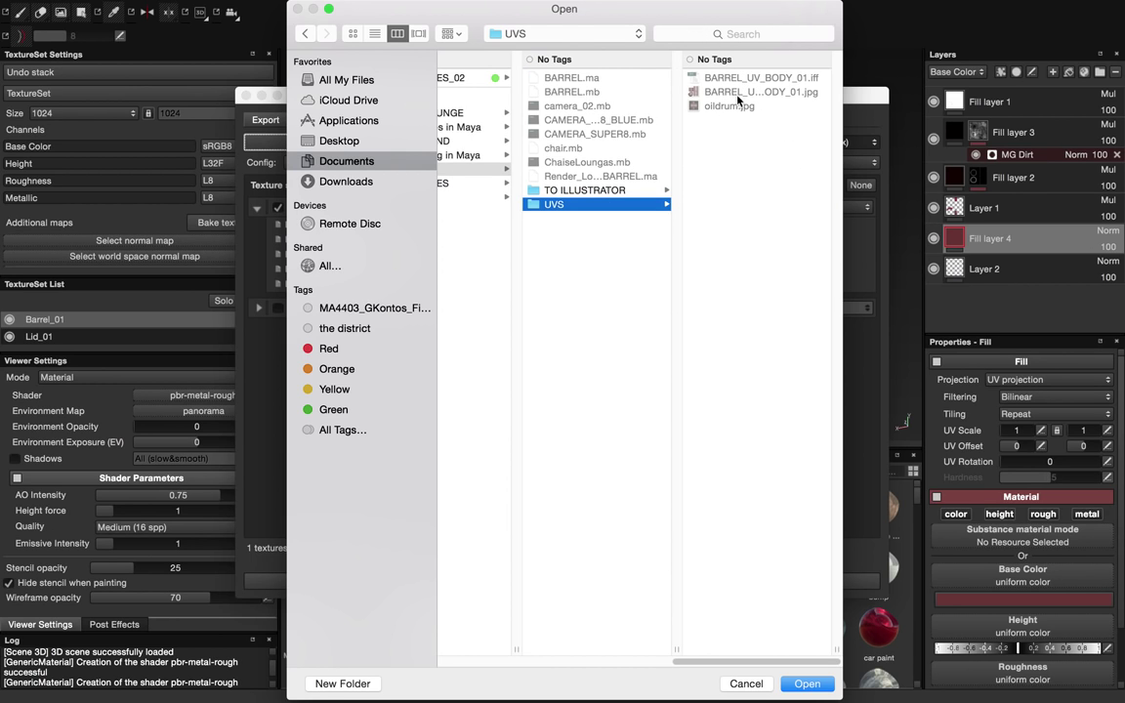
click(579, 191)
click(579, 205)
click(806, 683)
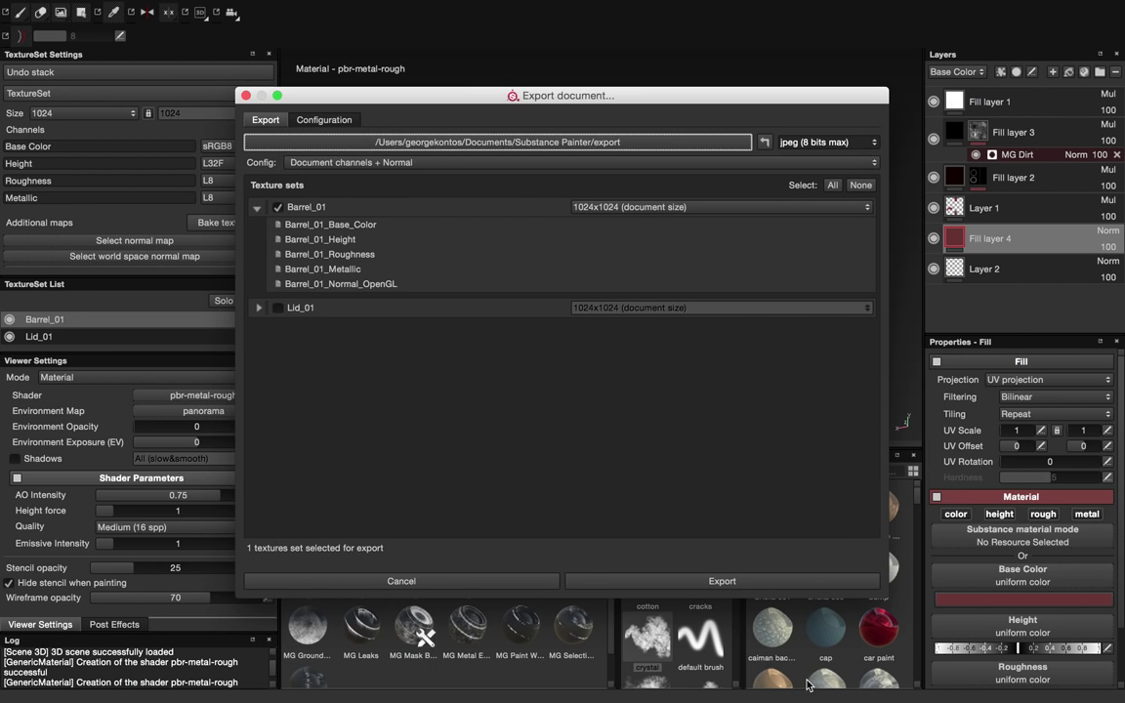
click(689, 584)
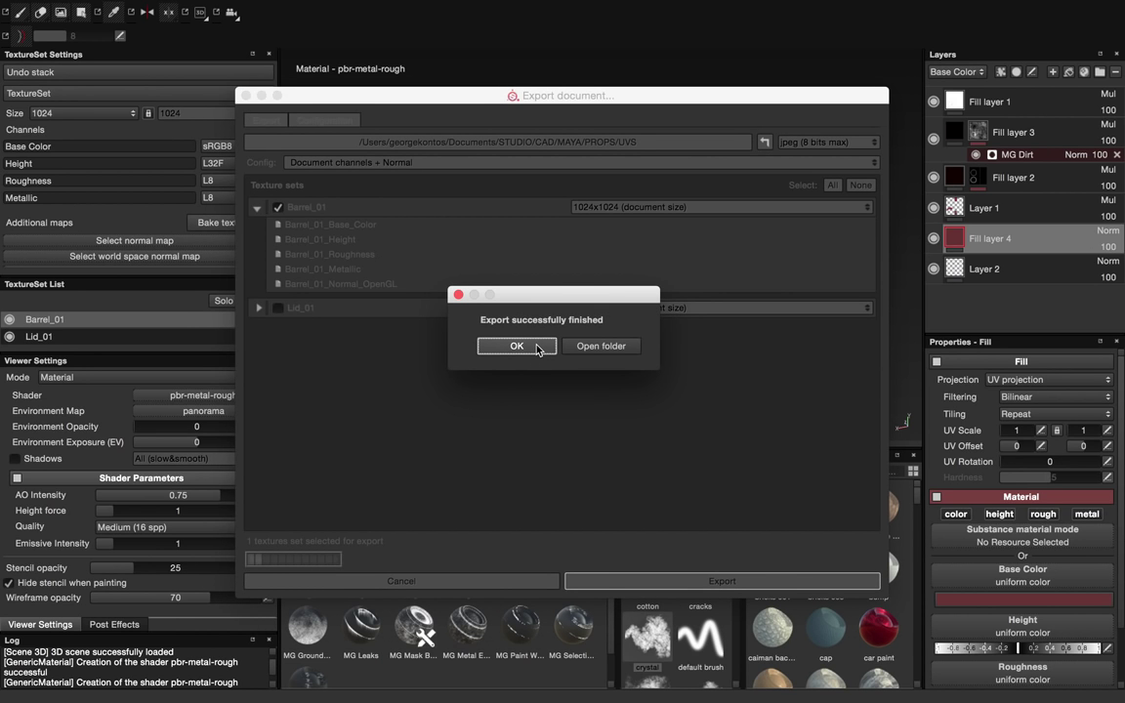
click(536, 348)
Step: Switch to Maya and assign a new mental ray mia_material_x material to the untextured gray barrel
key(super+Tab)
key(super+Tab)
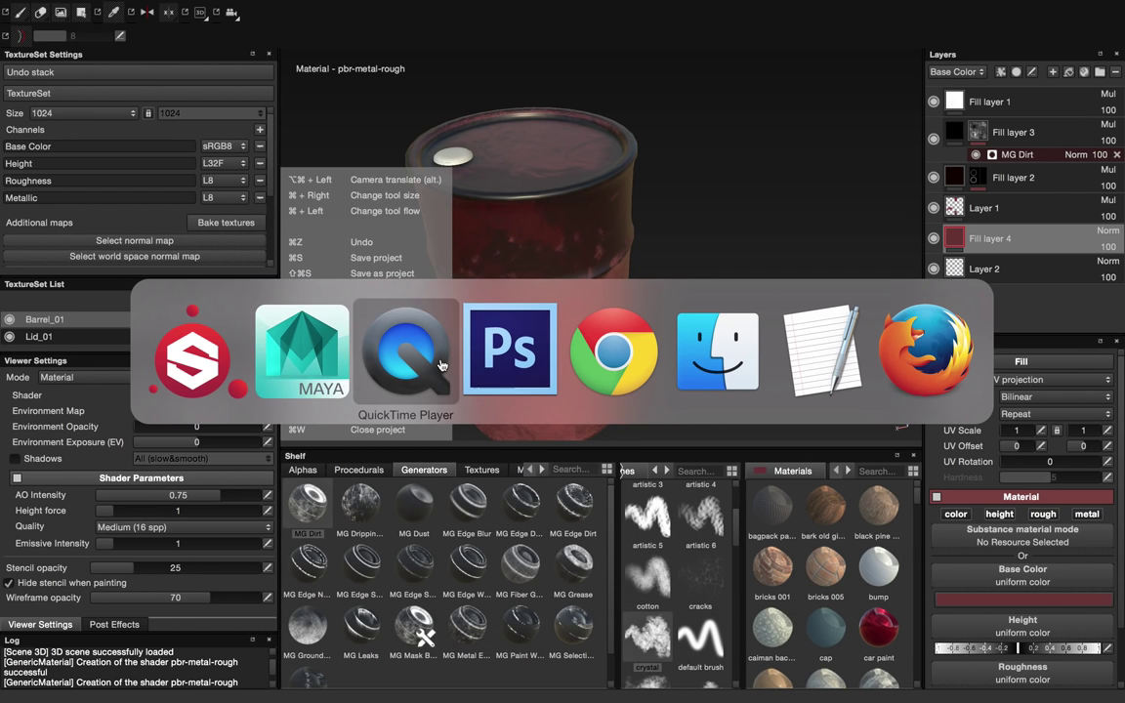
key(super+shift+Tab)
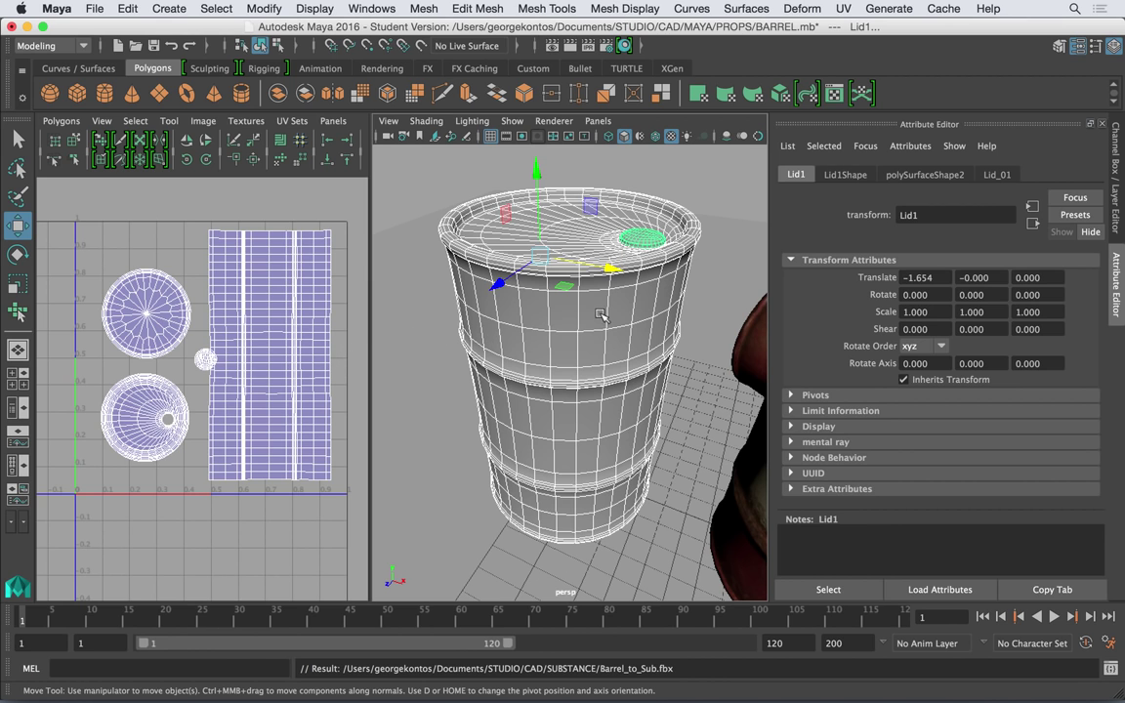
scroll(586, 274, down, 5)
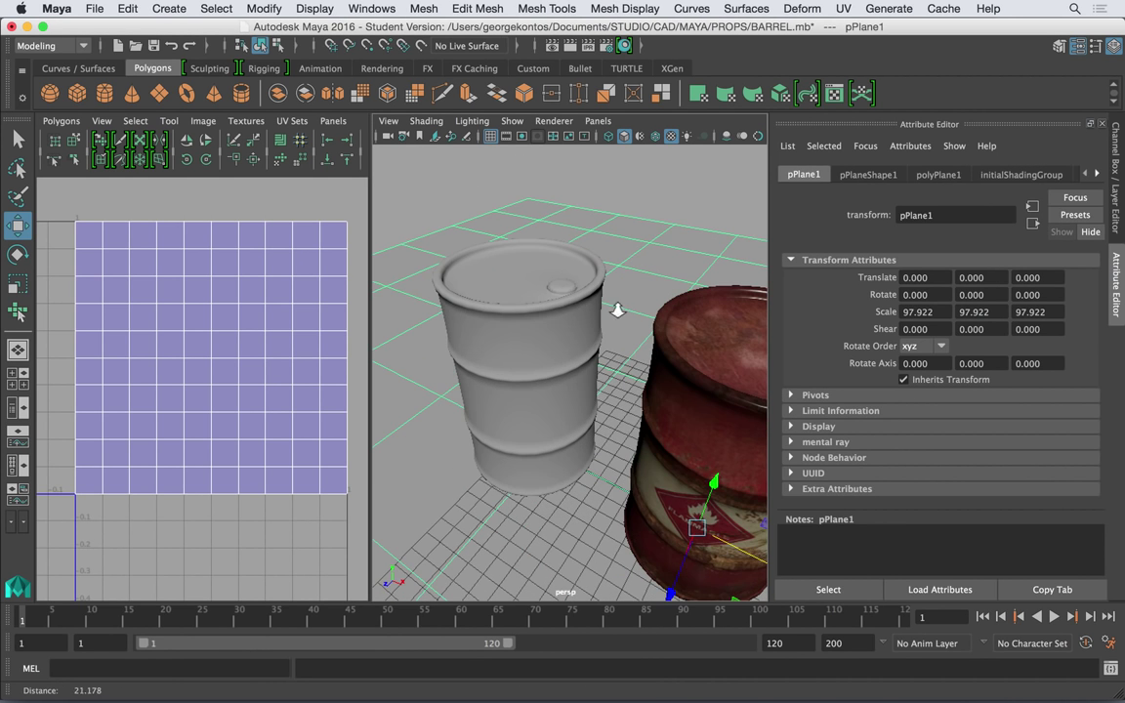
click(545, 312)
right_drag(525, 238, 533, 622)
click(718, 236)
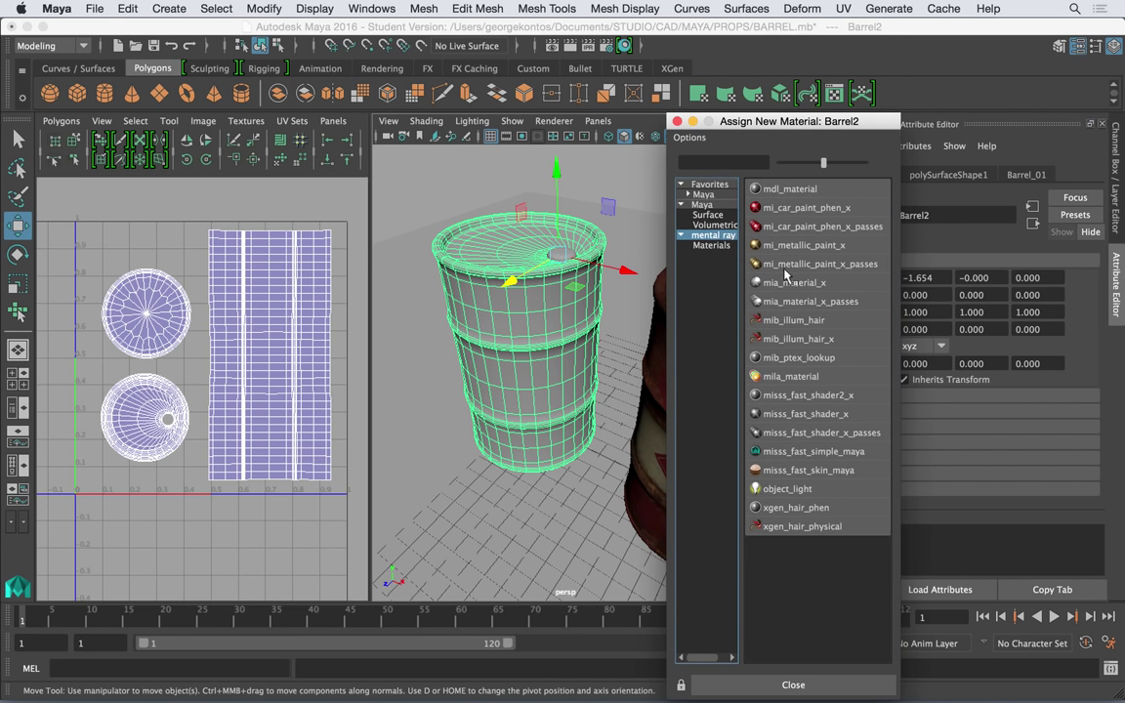
click(819, 285)
Step: Blend 25% of the GlossyFinish preset into the gray barrel's mia_material_x material
click(923, 175)
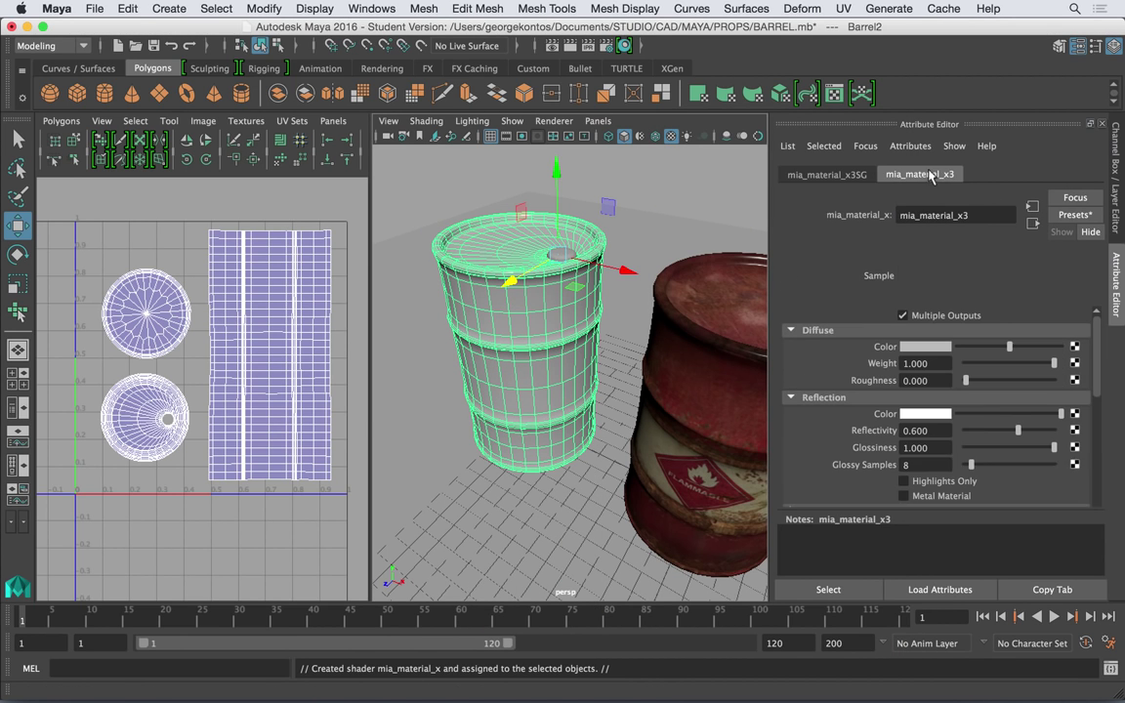
click(1076, 215)
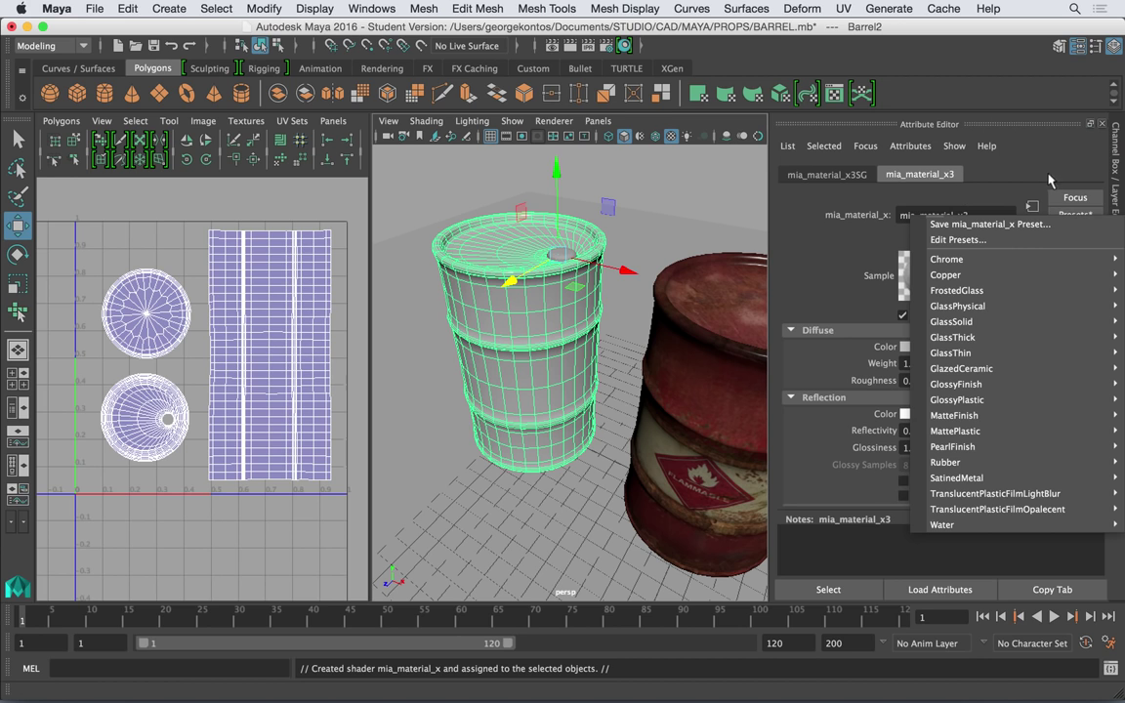
click(1068, 215)
click(1068, 216)
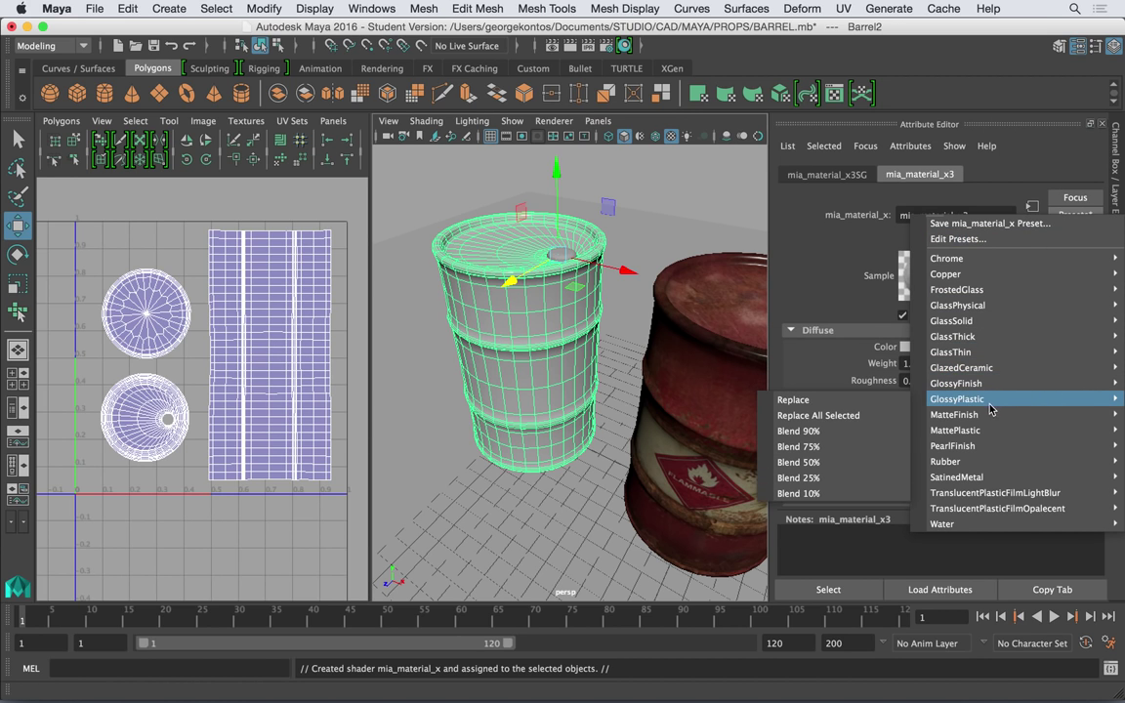
mouse_move(985, 421)
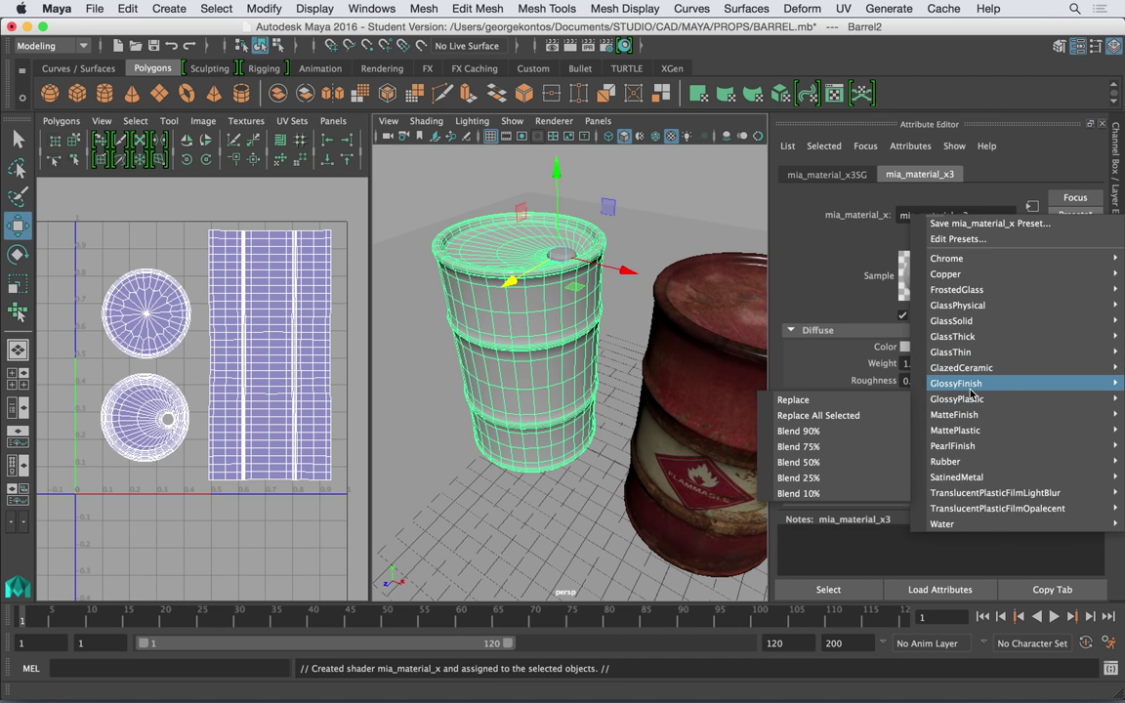
mouse_move(938, 384)
click(848, 464)
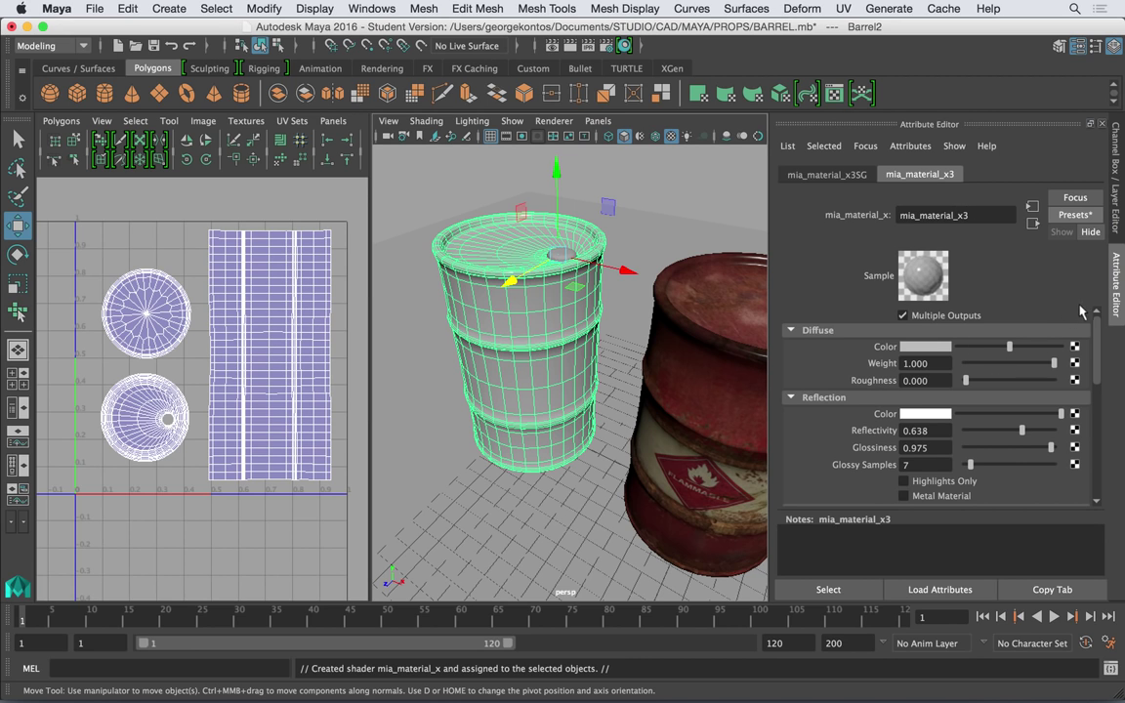
Step: Set the barrel material's diffuse weight to about 0.892 and its diffuse roughness to about 0.216
scroll(987, 371, down, 3)
scroll(986, 372, up, 3)
drag(967, 381, 986, 382)
drag(1053, 364, 1039, 372)
Step: Lower the barrel material's reflectivity to about 0.180 and its reflection glossiness to about 0.449
scroll(1094, 356, down, 4)
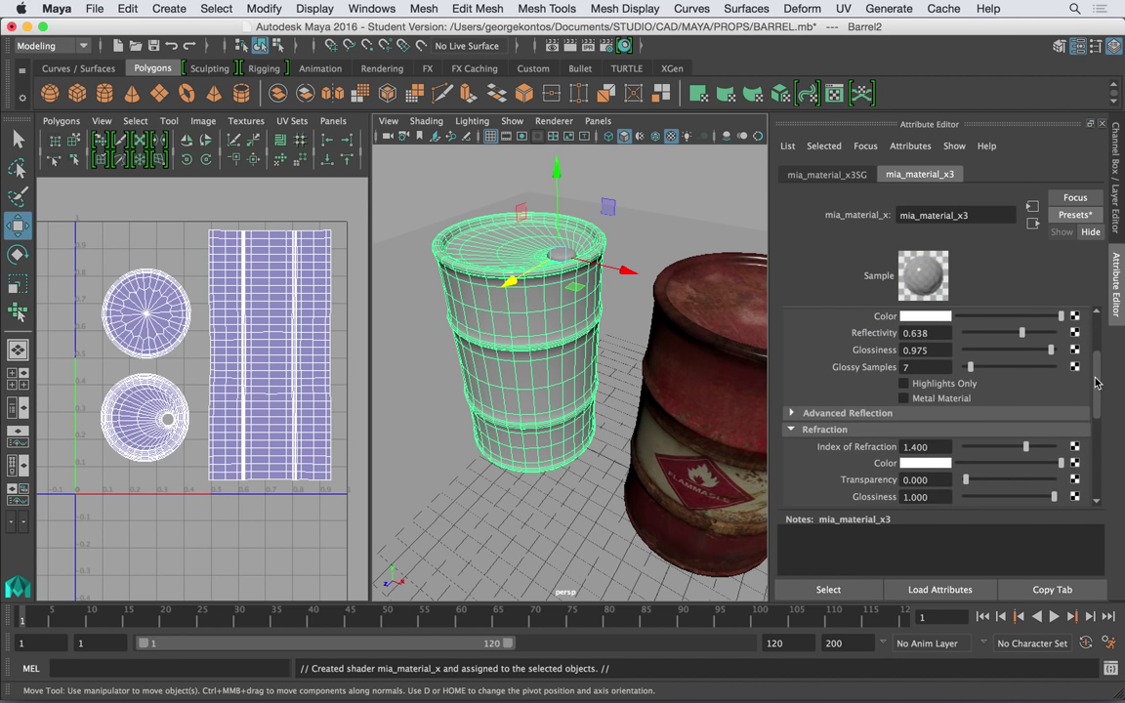
scroll(1074, 376, up, 2)
drag(1048, 408, 996, 404)
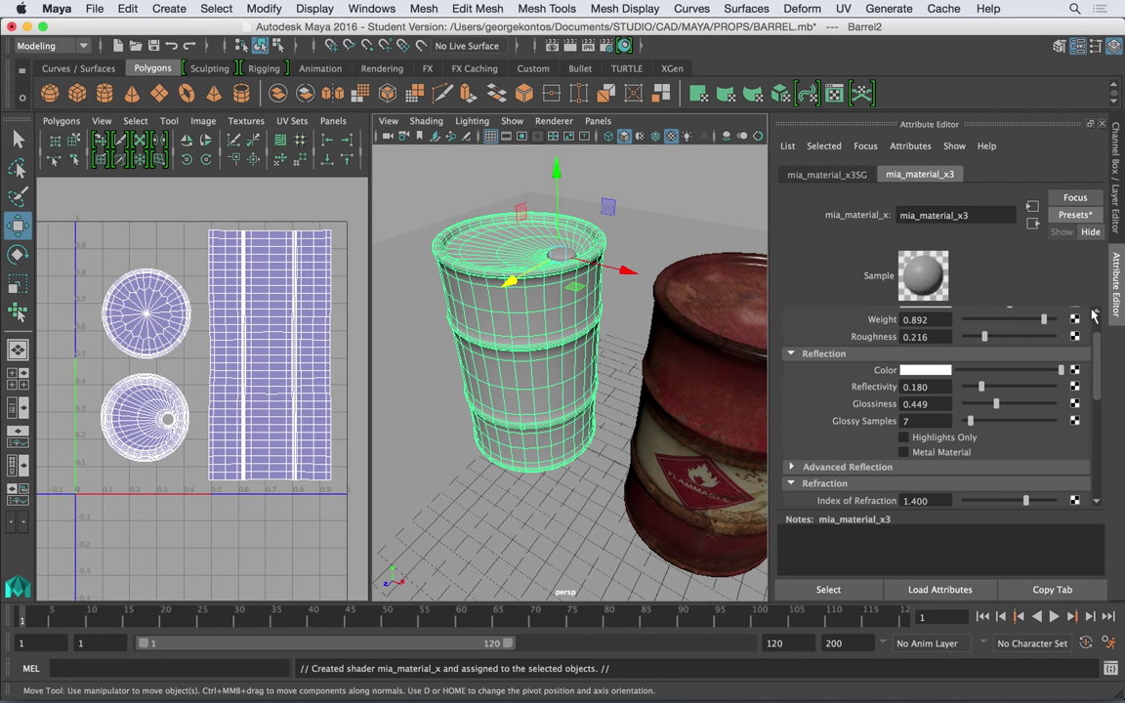
scroll(1036, 328, up, 2)
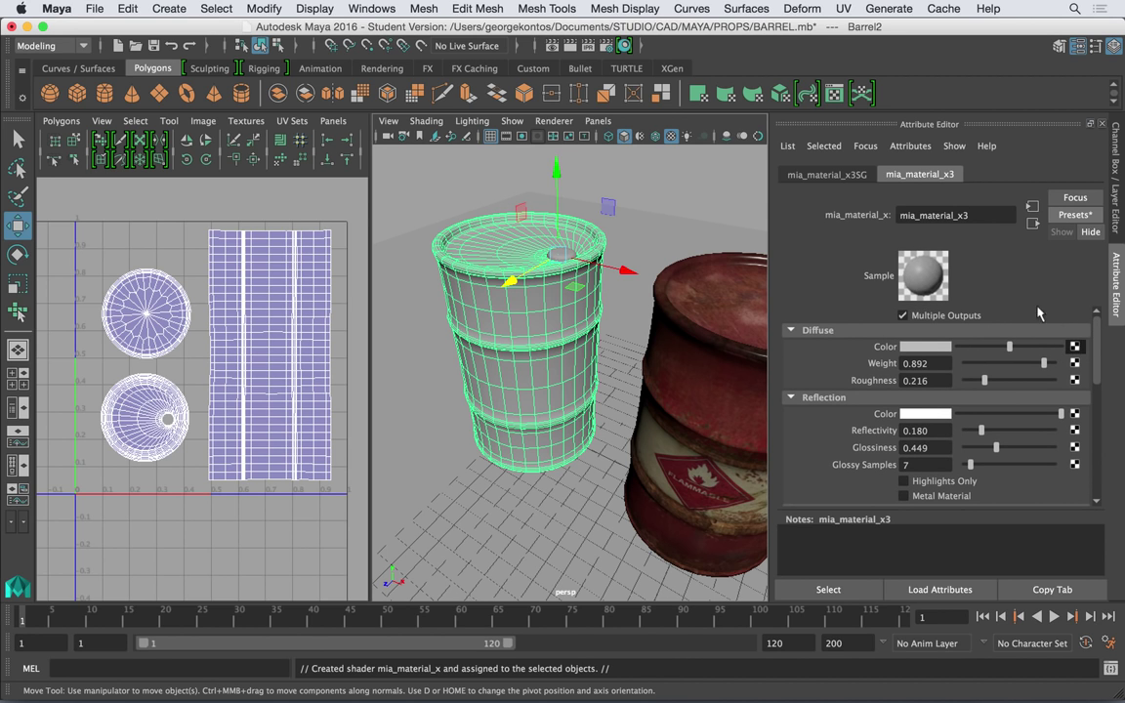
Step: Connect a file texture to the material's diffuse color and load Barrel_01_Base_Color.jpg from the UVS folder
click(1074, 346)
click(551, 237)
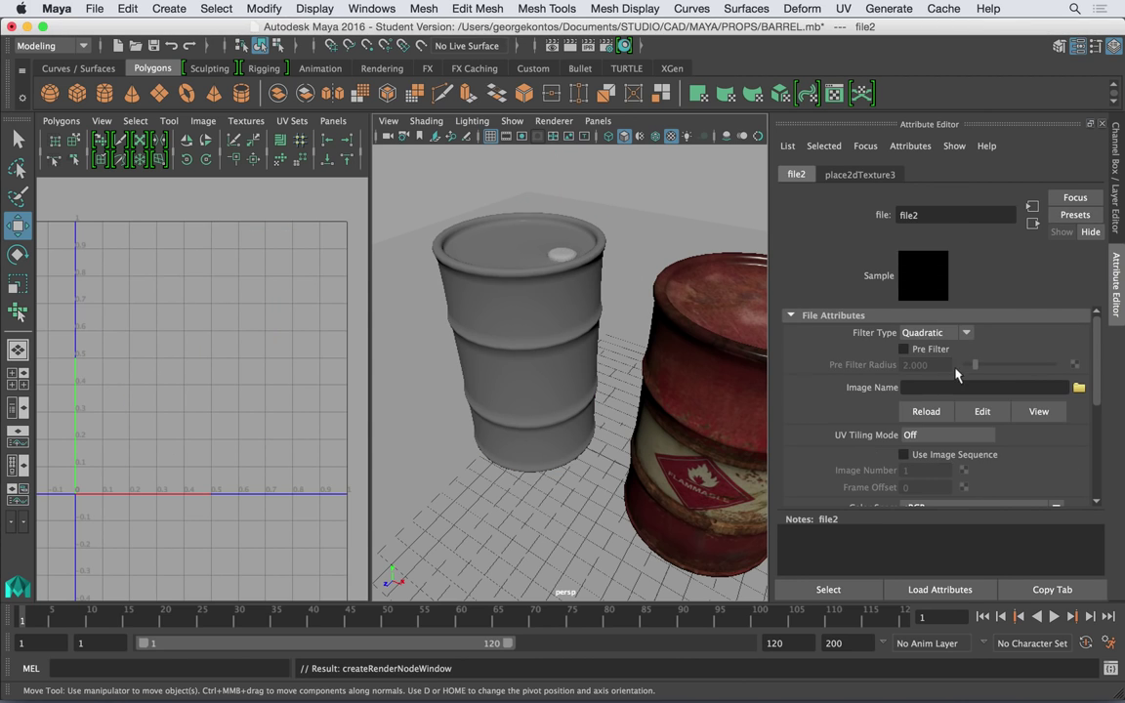
click(1079, 387)
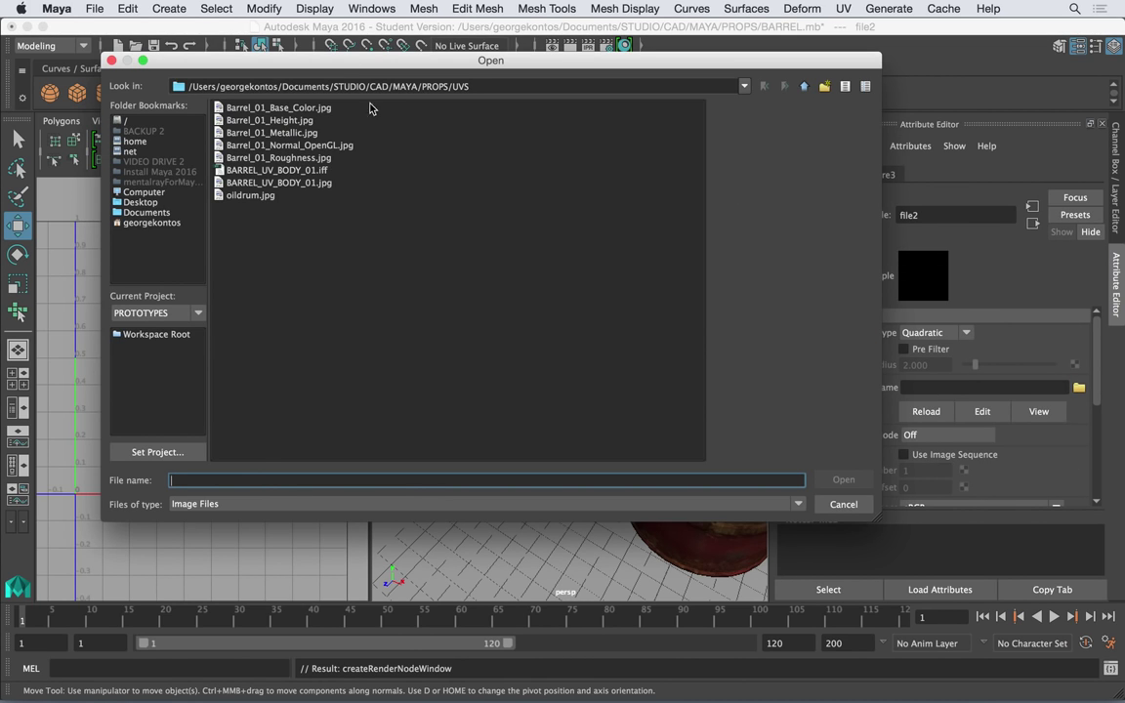
click(285, 145)
key(Up)
key(Up)
key(Up)
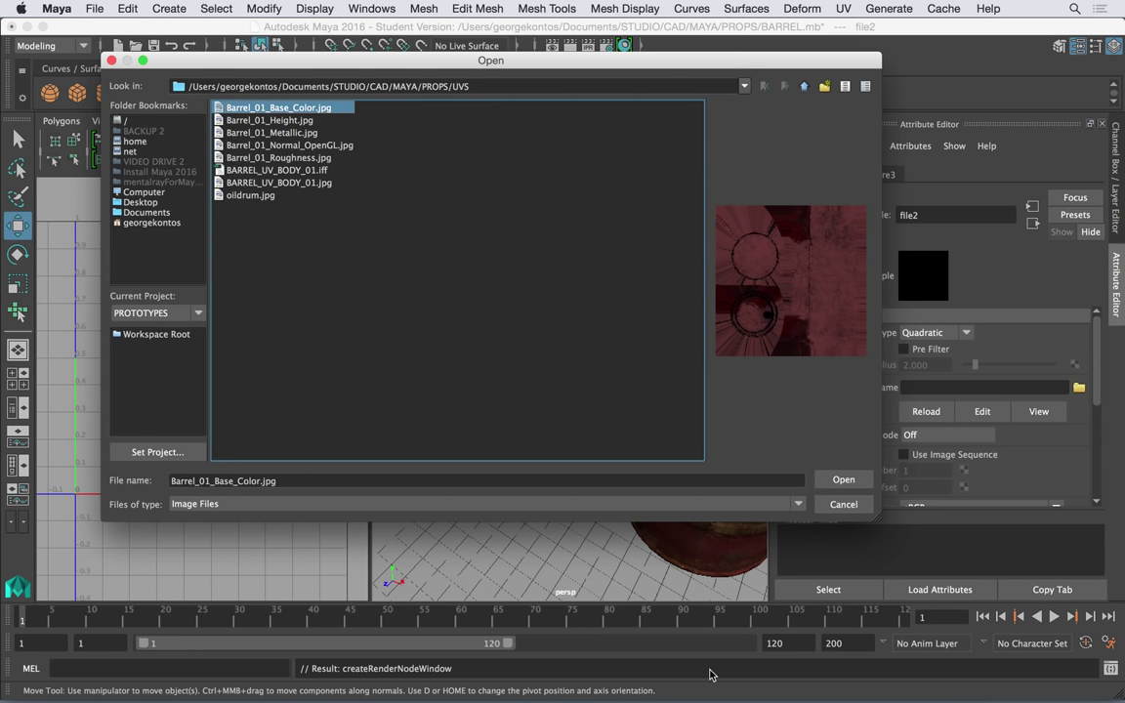
click(828, 484)
Step: Assign a new mental ray mia_material_x material to the white lid on the newly textured barrel
alt+drag(533, 278, 439, 277)
scroll(547, 286, up, 5)
alt+right_drag(549, 285, 507, 365)
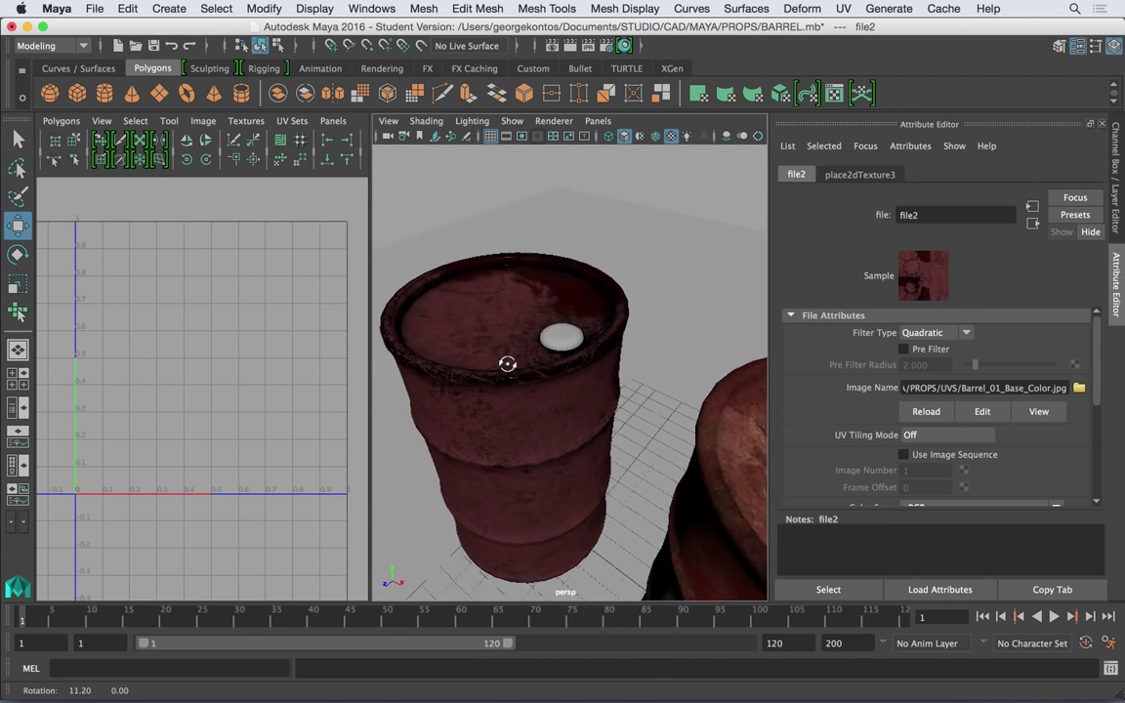
alt+middle_drag(507, 365, 533, 347)
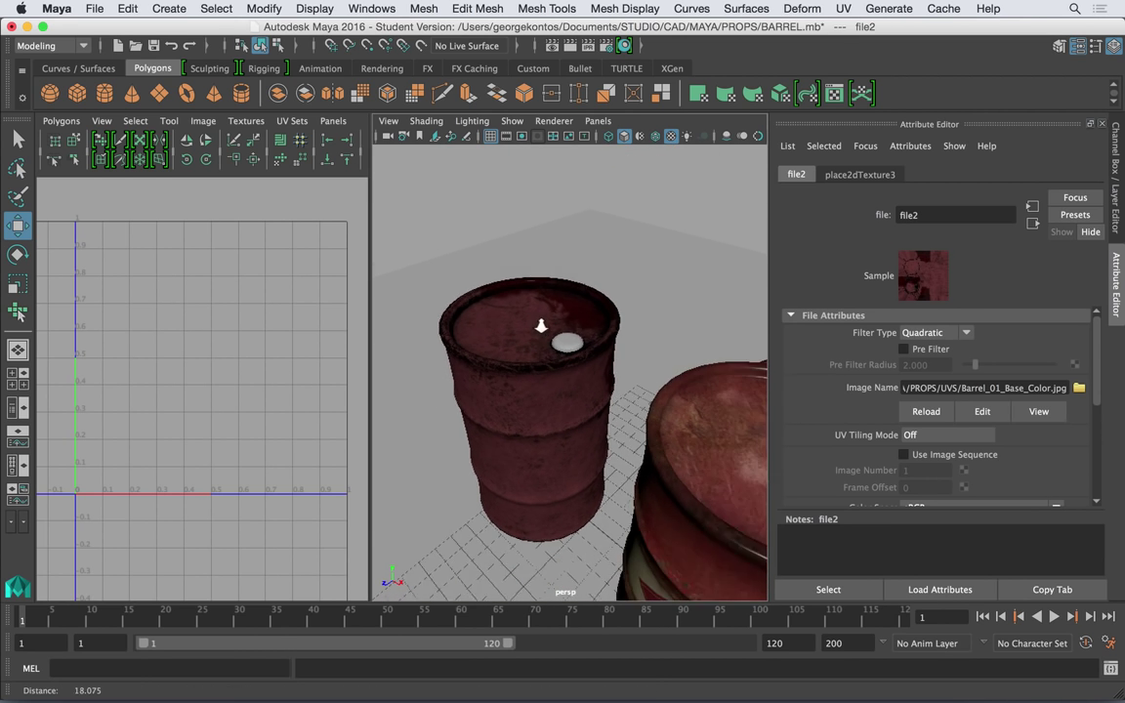
alt+drag(541, 325, 585, 261)
click(584, 302)
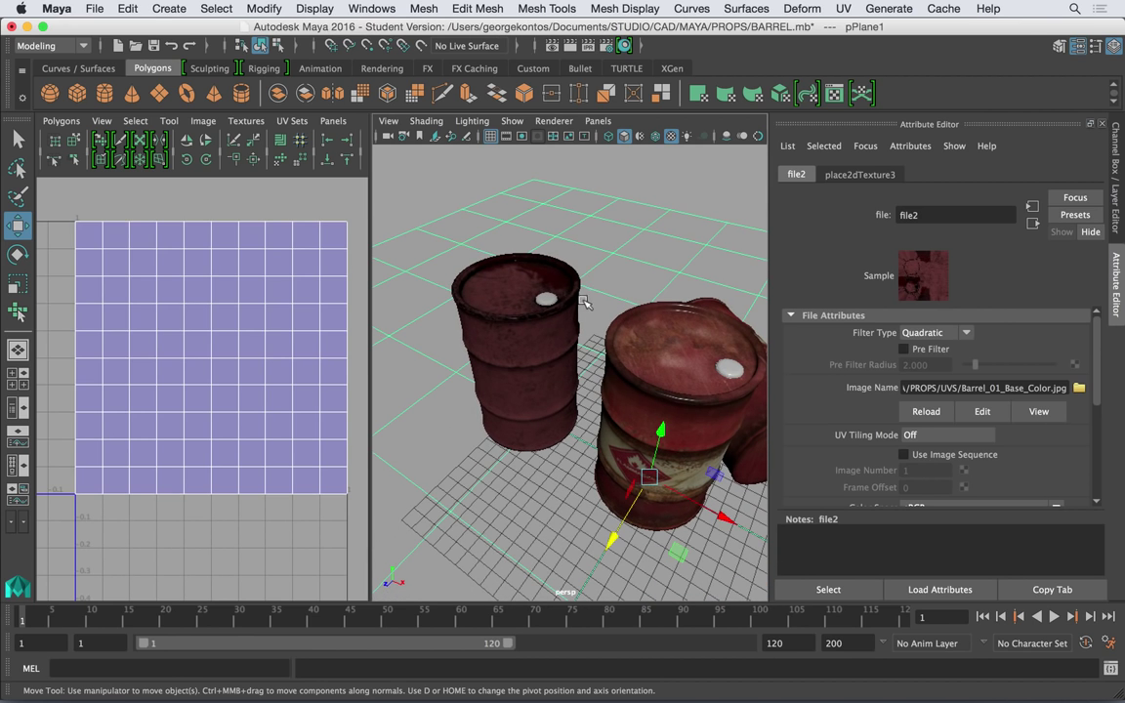
click(568, 305)
click(547, 301)
right_drag(547, 301, 527, 672)
right_drag(536, 625, 536, 623)
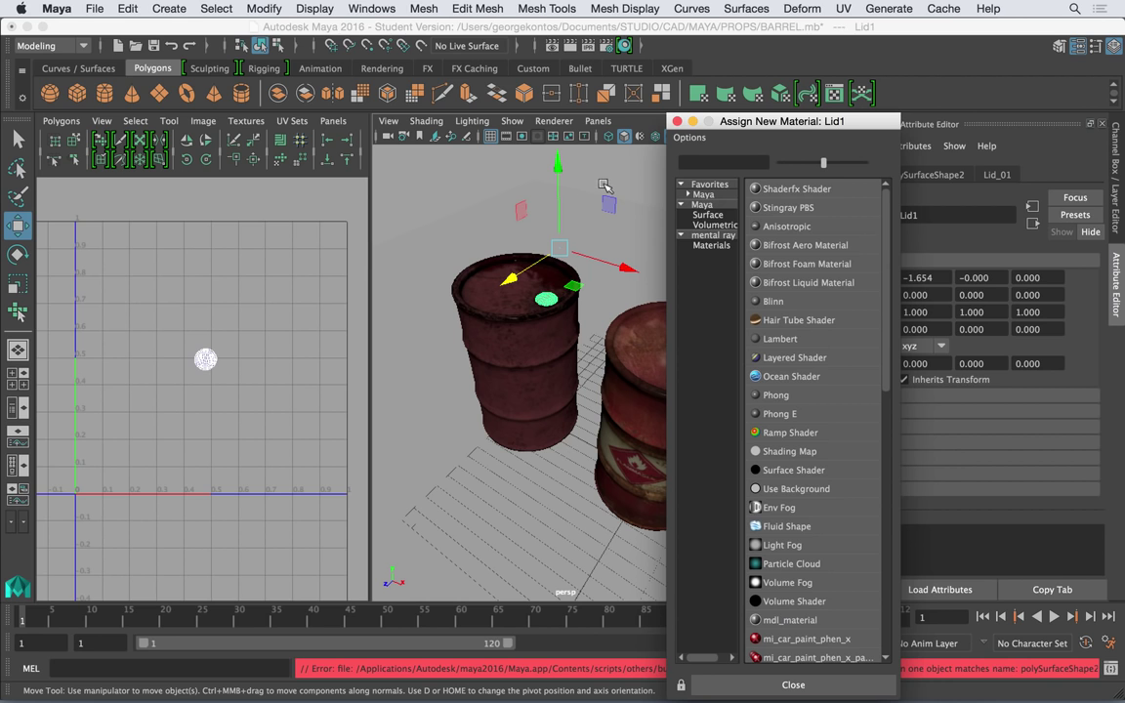
click(734, 235)
click(787, 282)
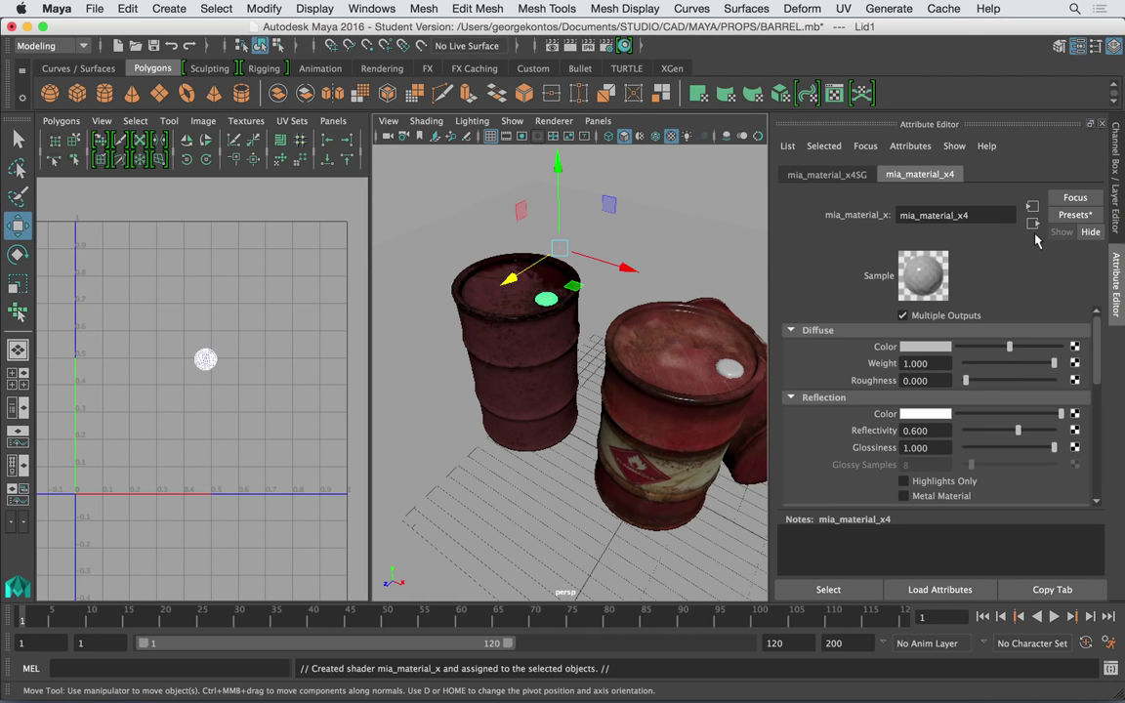
Step: Replace the lid material's settings with the Rubber preset and clear the selection
click(1075, 215)
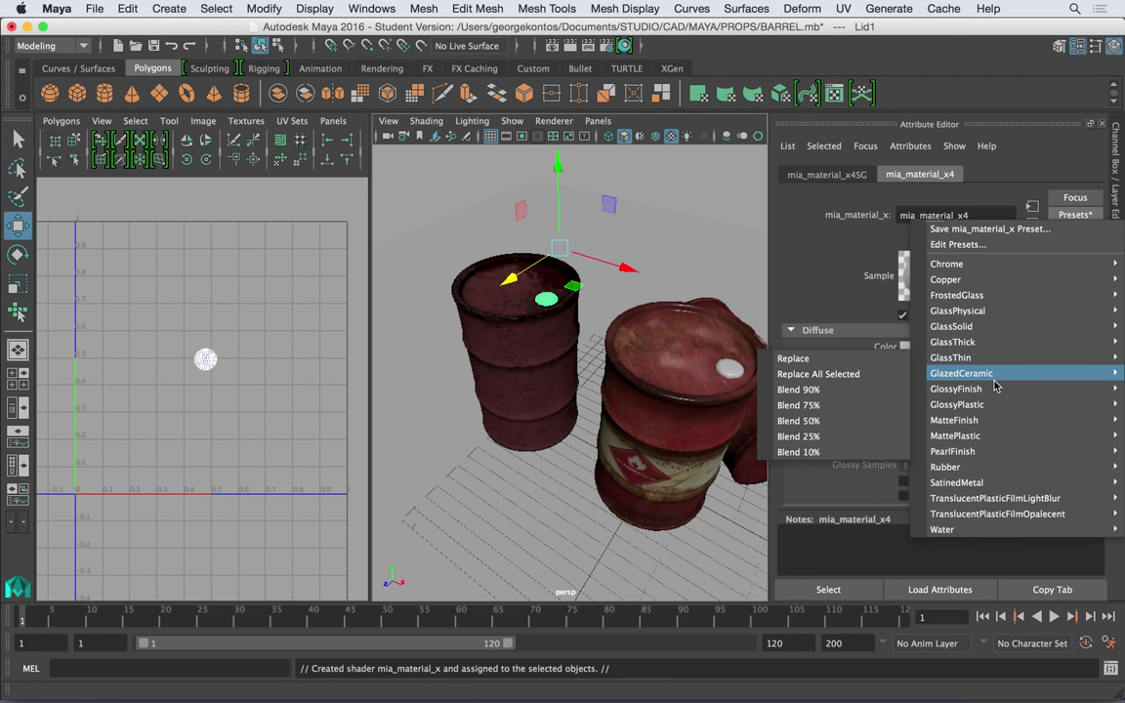
mouse_move(970, 465)
click(878, 469)
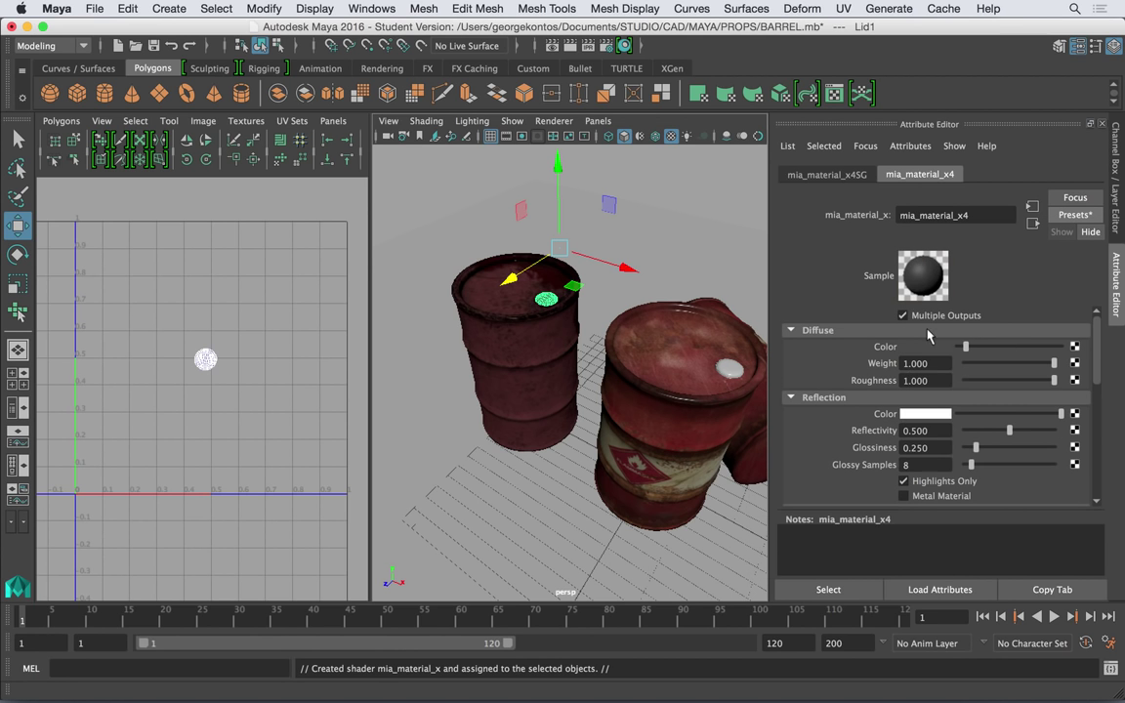
click(616, 269)
Step: Examine the newly textured barrel and its lid beside the other barrels, checking how the barrel objects are grouped
alt+drag(615, 268, 550, 280)
alt+middle_drag(548, 279, 514, 266)
scroll(515, 266, down, 5)
alt+drag(515, 266, 507, 239)
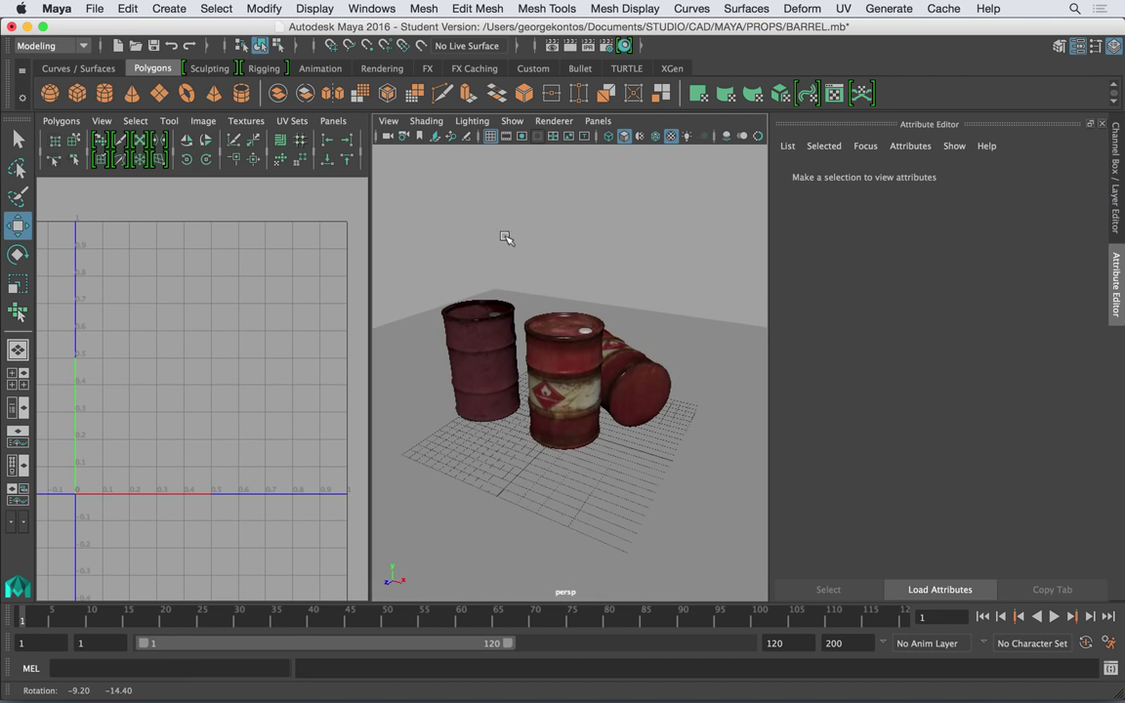
click(490, 327)
key(Up)
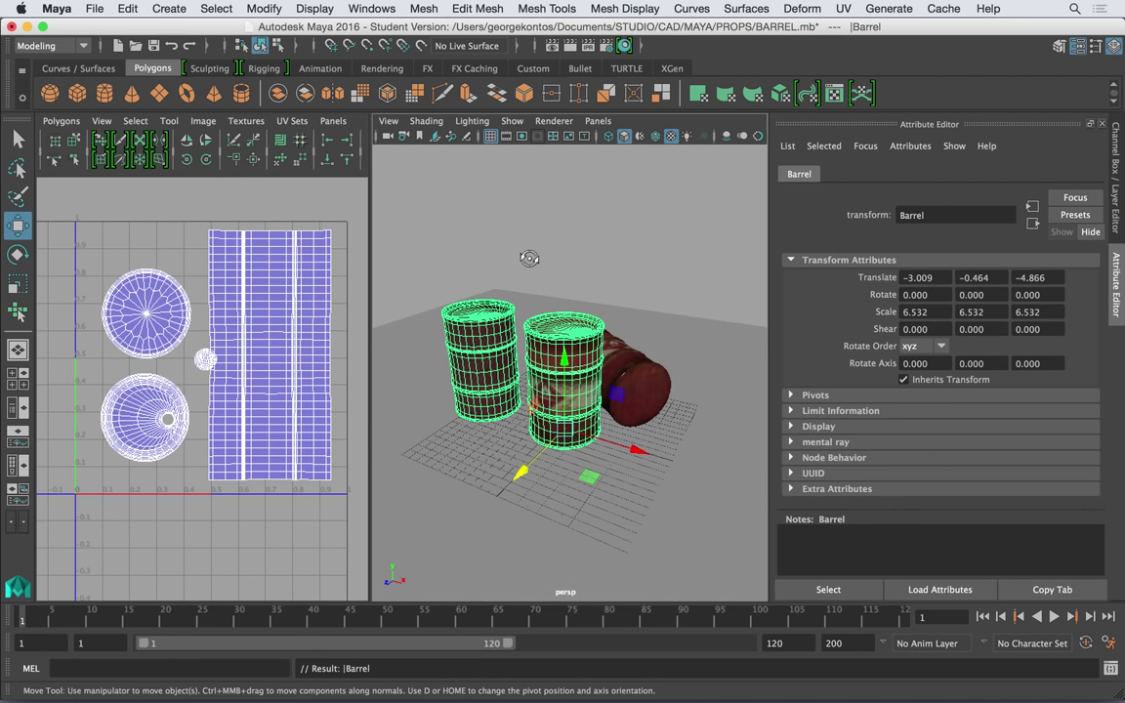
click(493, 334)
click(611, 234)
scroll(503, 276, up, 5)
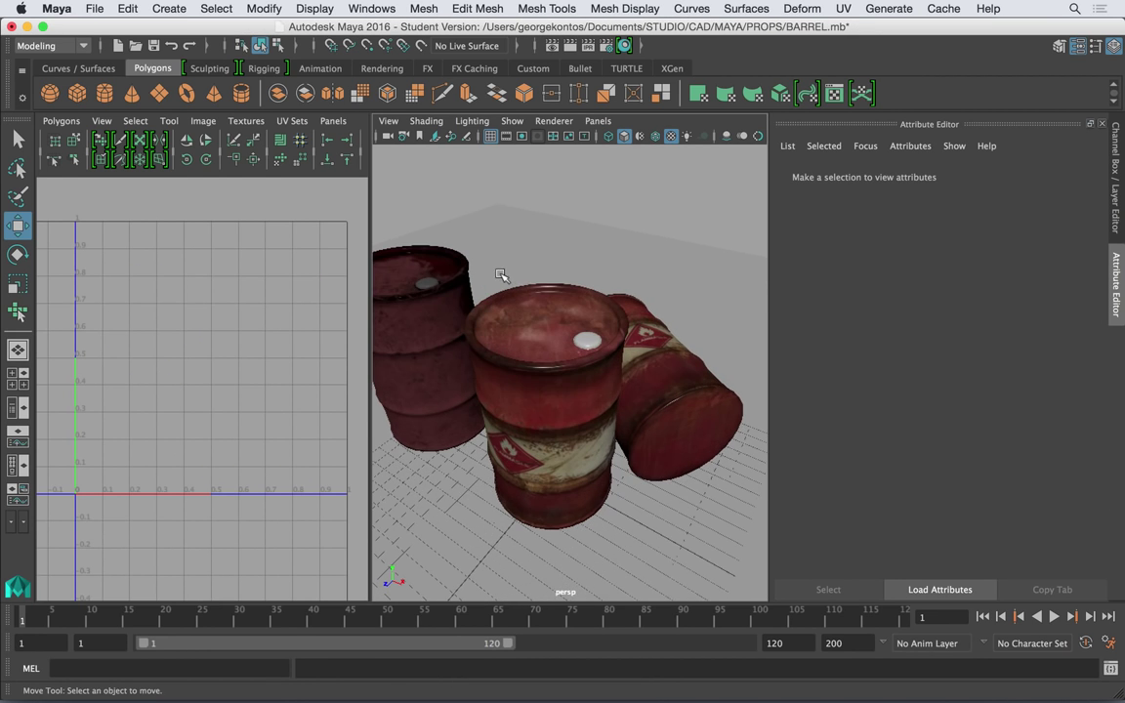